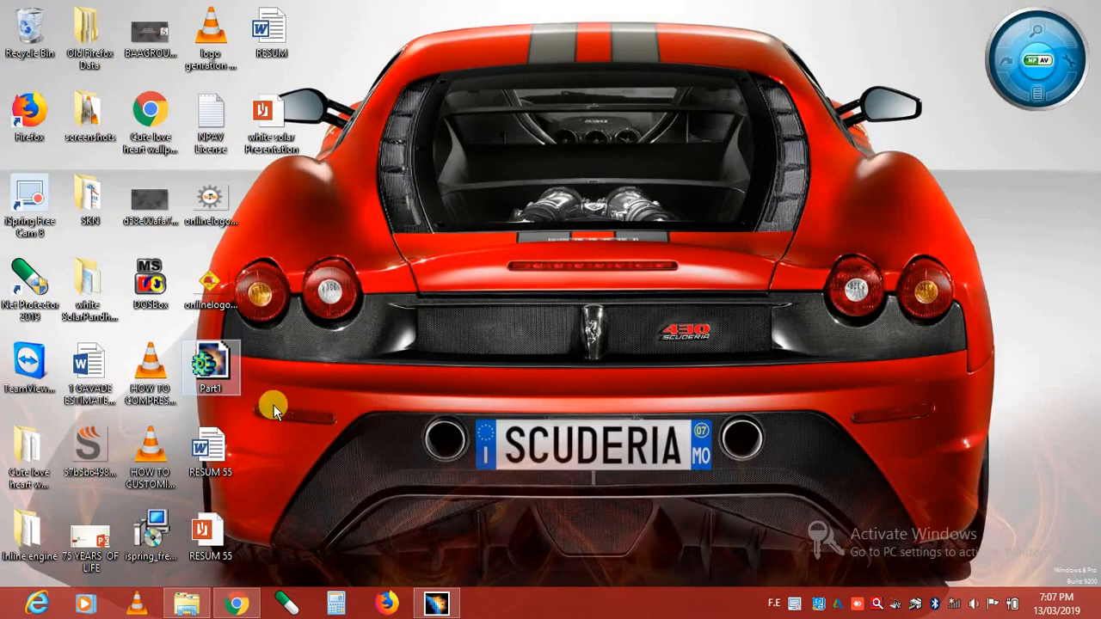
Open Part1 from the desktop in CATIA and sketch a circle centred on the origin on the cylindrical boss's end face.
{"action": "double_click", "coordinate": [217, 370]}
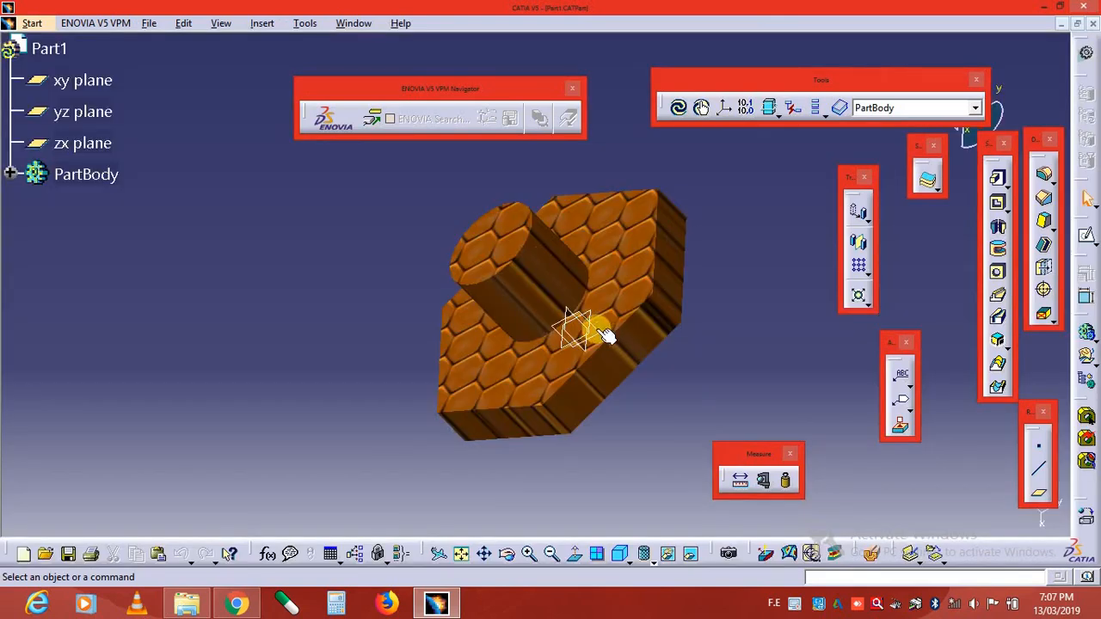
{"action": "middle_click_drag", "start_coordinate": [564, 311], "coordinate": [460, 379]}
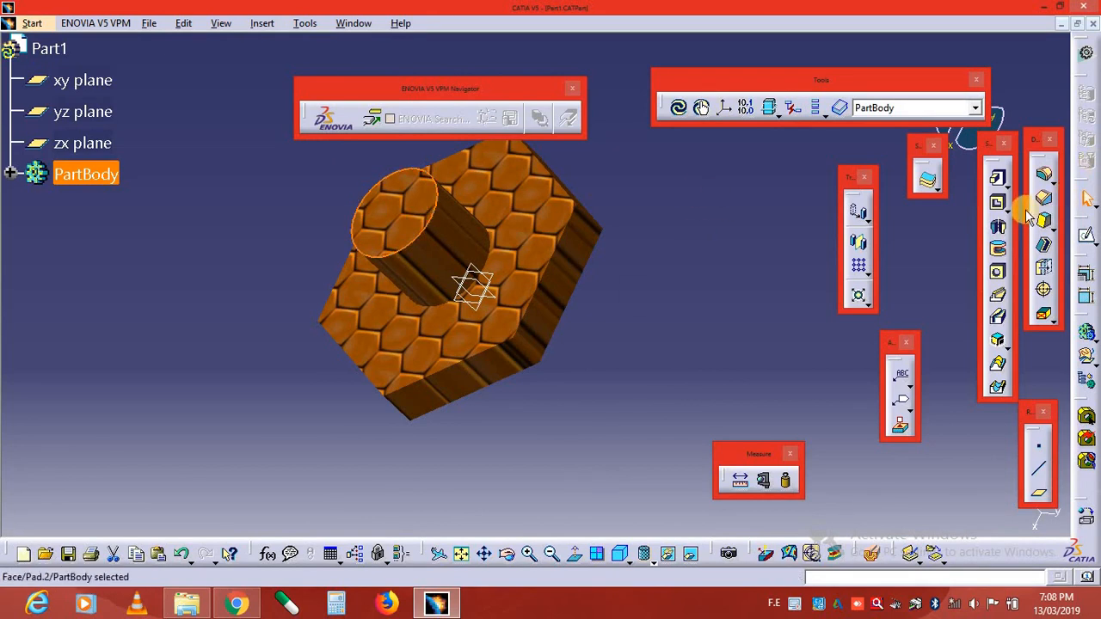
{"action": "left_click", "coordinate": [1089, 241]}
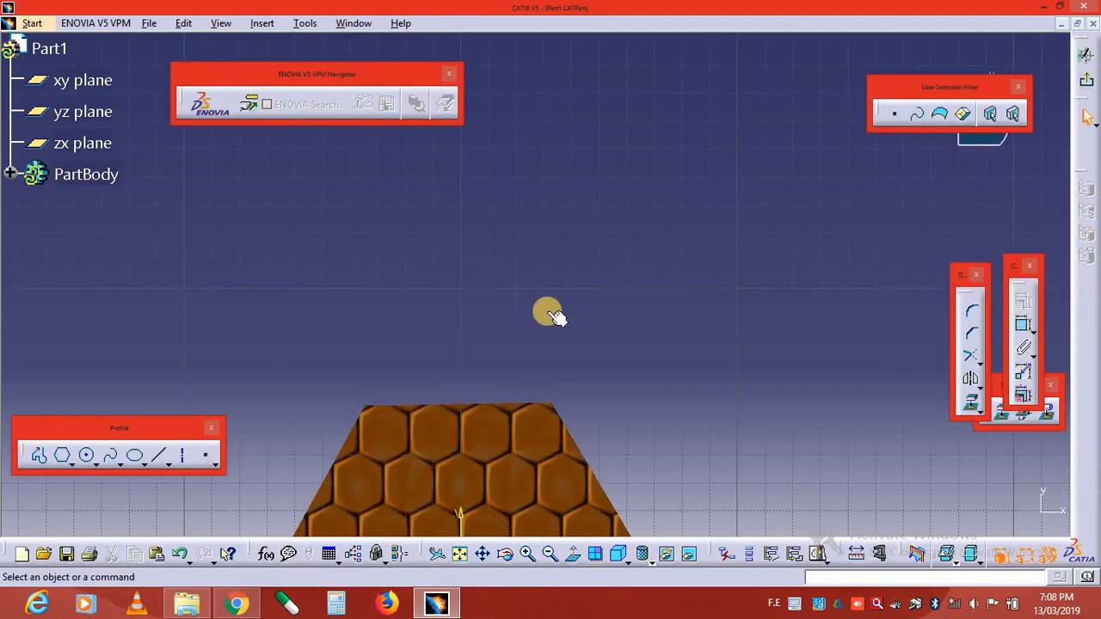
{"action": "left_click", "coordinate": [475, 482]}
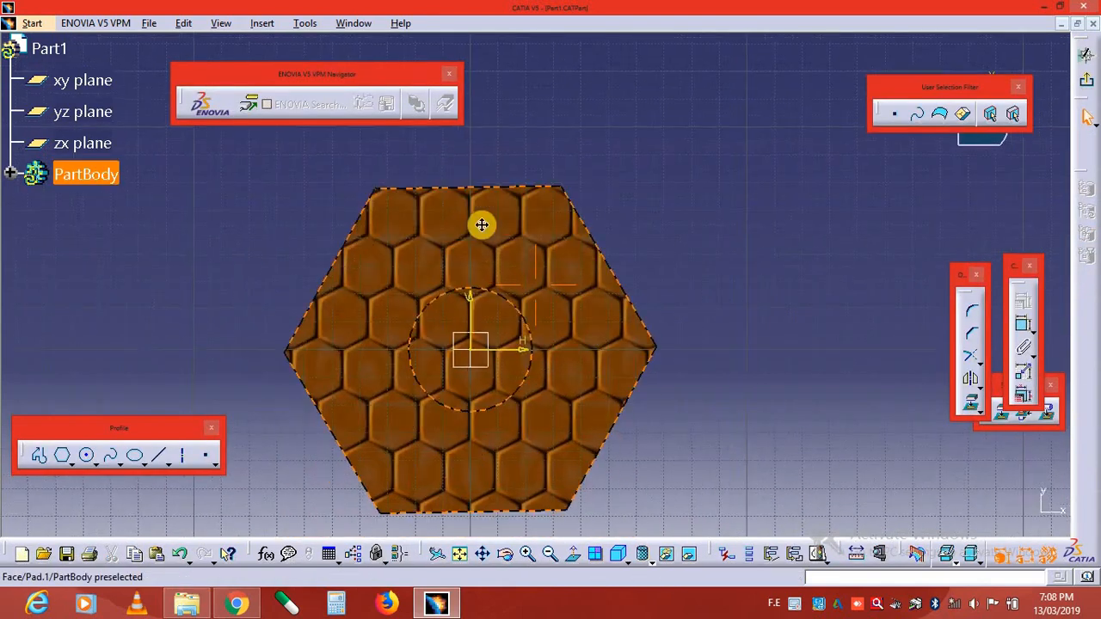
{"action": "left_click", "coordinate": [491, 319]}
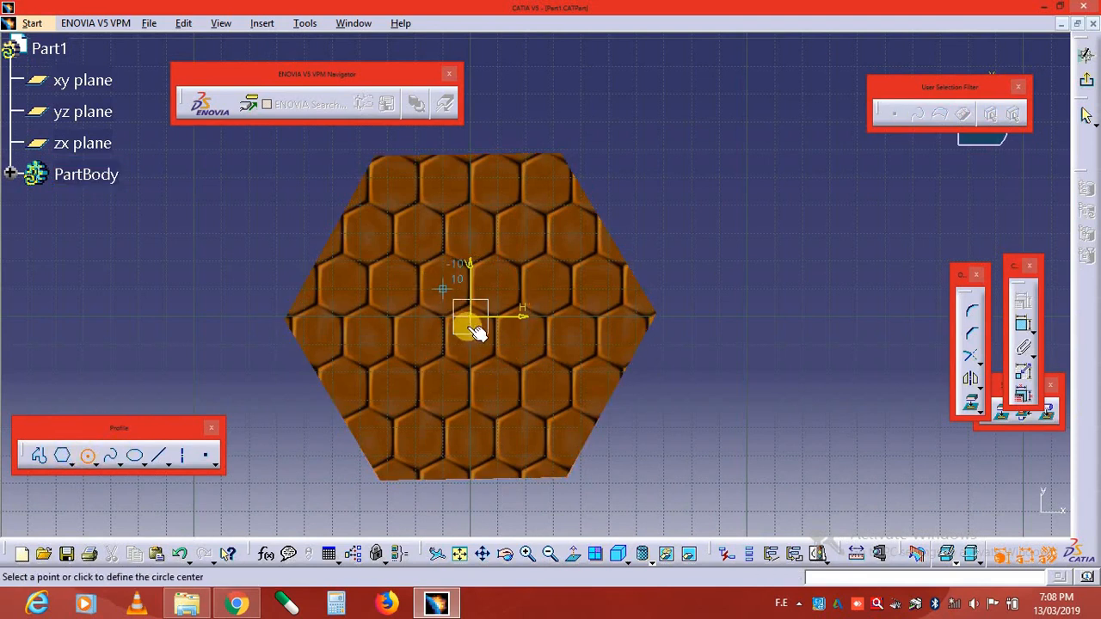
{"action": "left_click", "coordinate": [499, 307]}
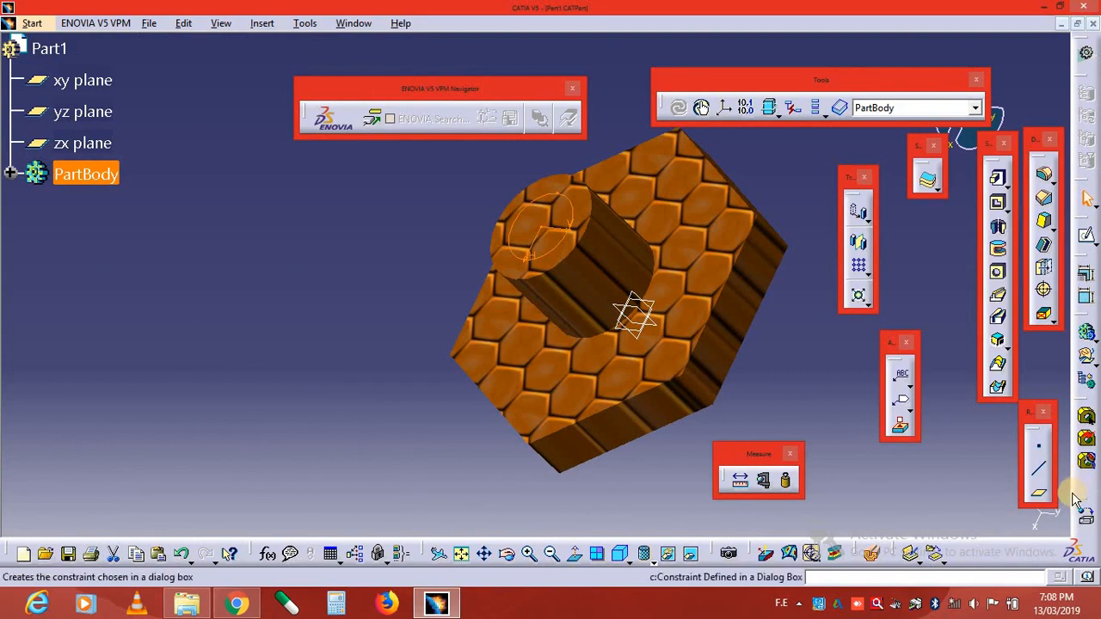
Reopen the boss-face sketch and constrain the circle's diameter to 25 mm.
{"action": "left_click", "coordinate": [1087, 232]}
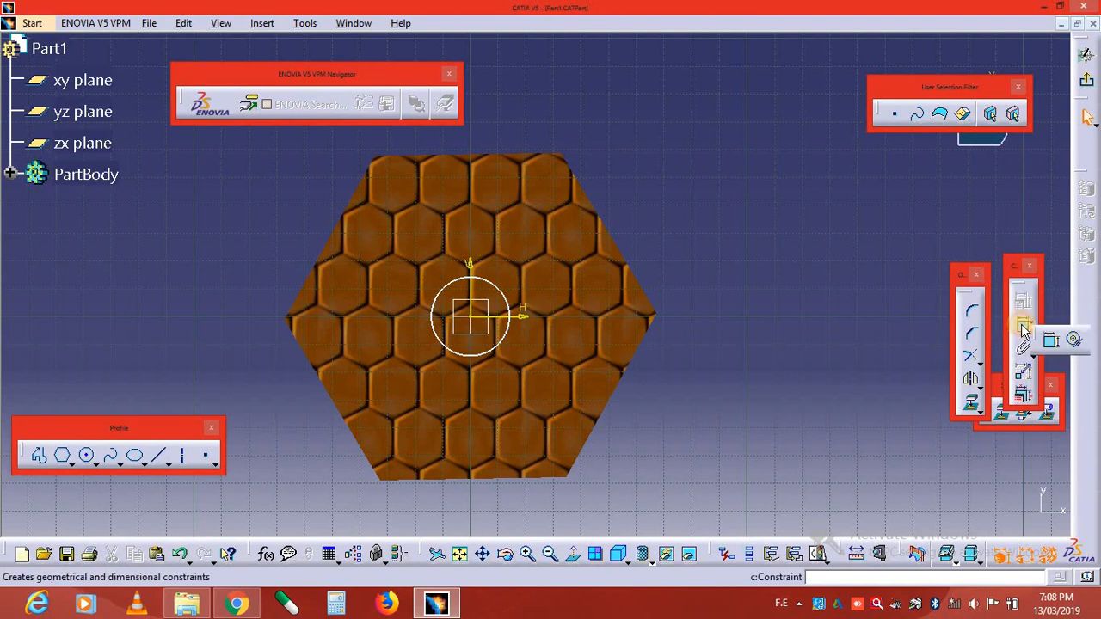
{"action": "left_click", "coordinate": [512, 282]}
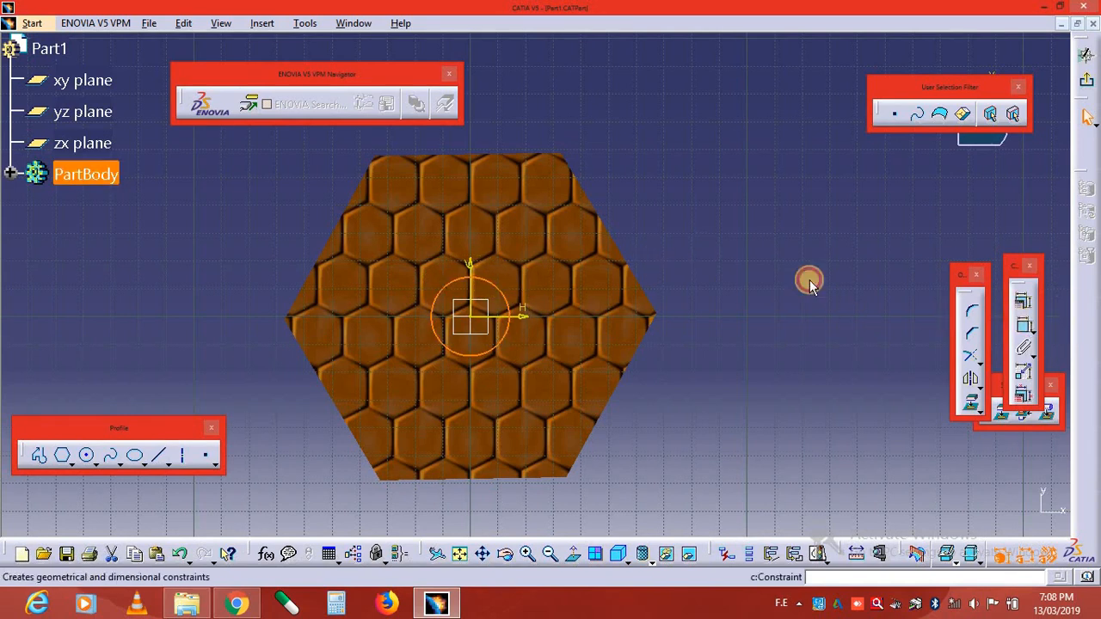
{"action": "left_click", "coordinate": [951, 319]}
{"action": "left_click", "coordinate": [694, 227]}
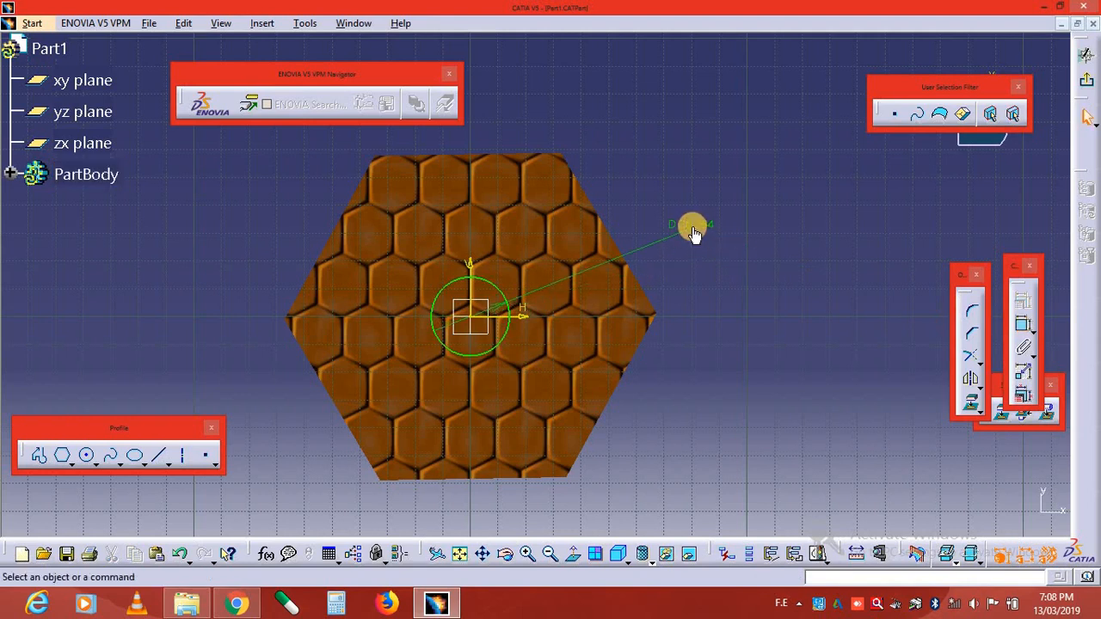
{"action": "double_click", "coordinate": [693, 227]}
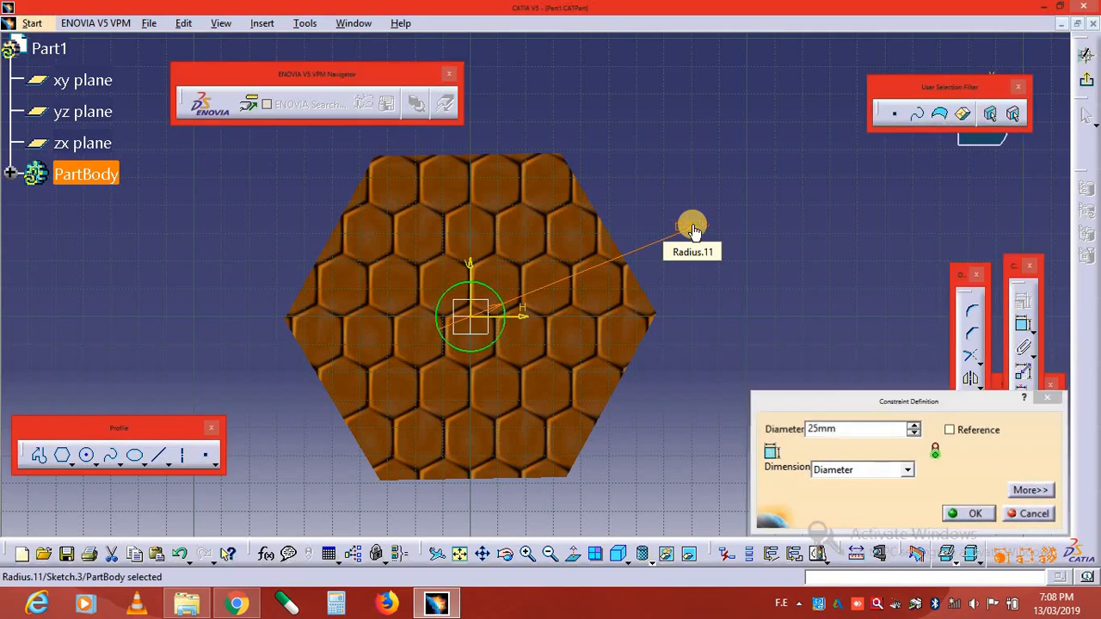
{"action": "key", "text": "Return"}
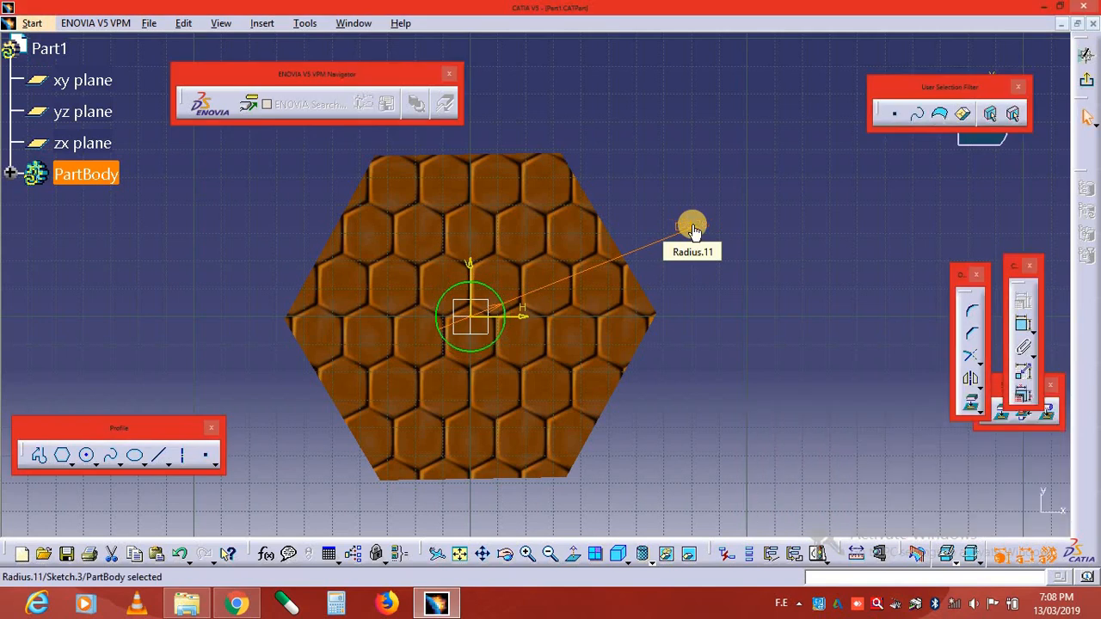
Exit the sketch and cut the 25 mm circle through the boss and hexagonal head with a Pocket 60 mm deep.
{"action": "left_click", "coordinate": [1087, 84]}
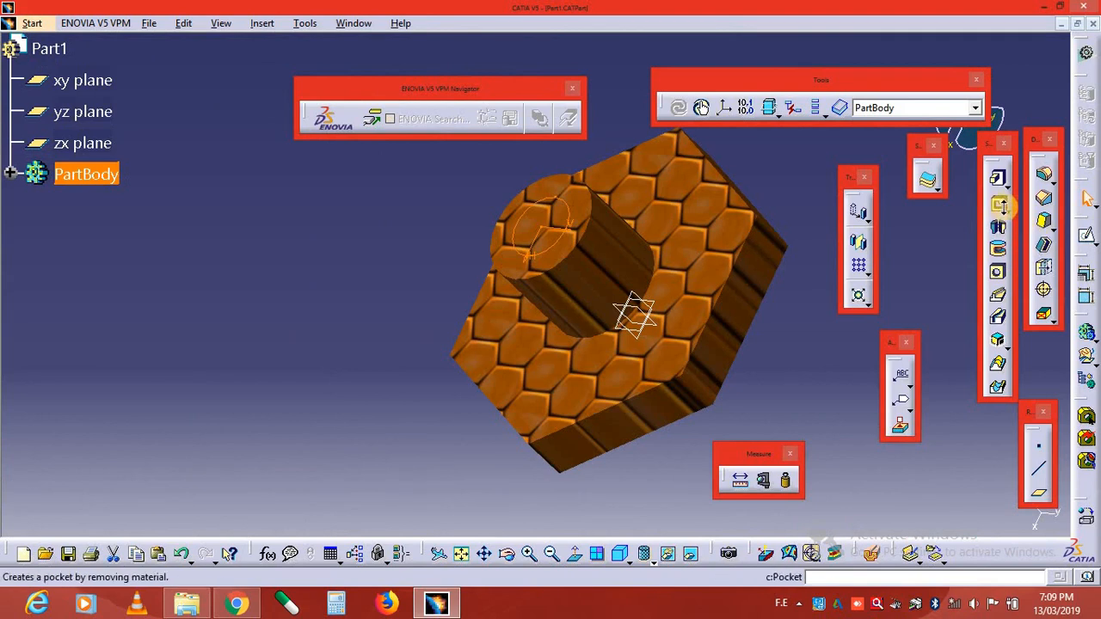
{"action": "left_click", "coordinate": [998, 203]}
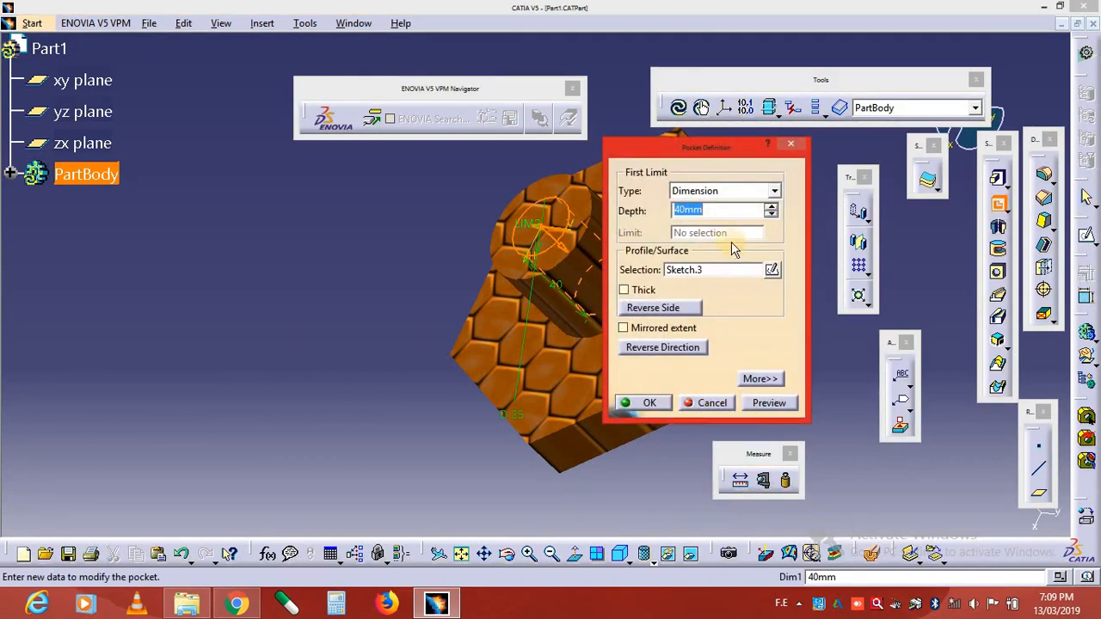
{"action": "middle_click_drag", "start_coordinate": [593, 271], "coordinate": [892, 398]}
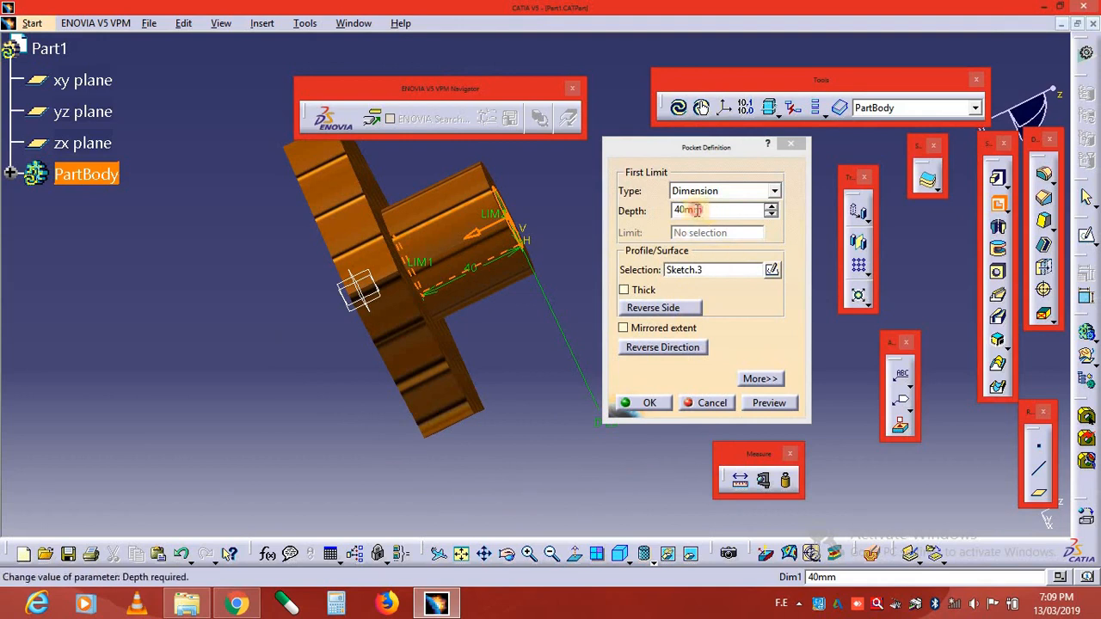
{"action": "left_click_drag", "start_coordinate": [705, 210], "coordinate": [657, 211]}
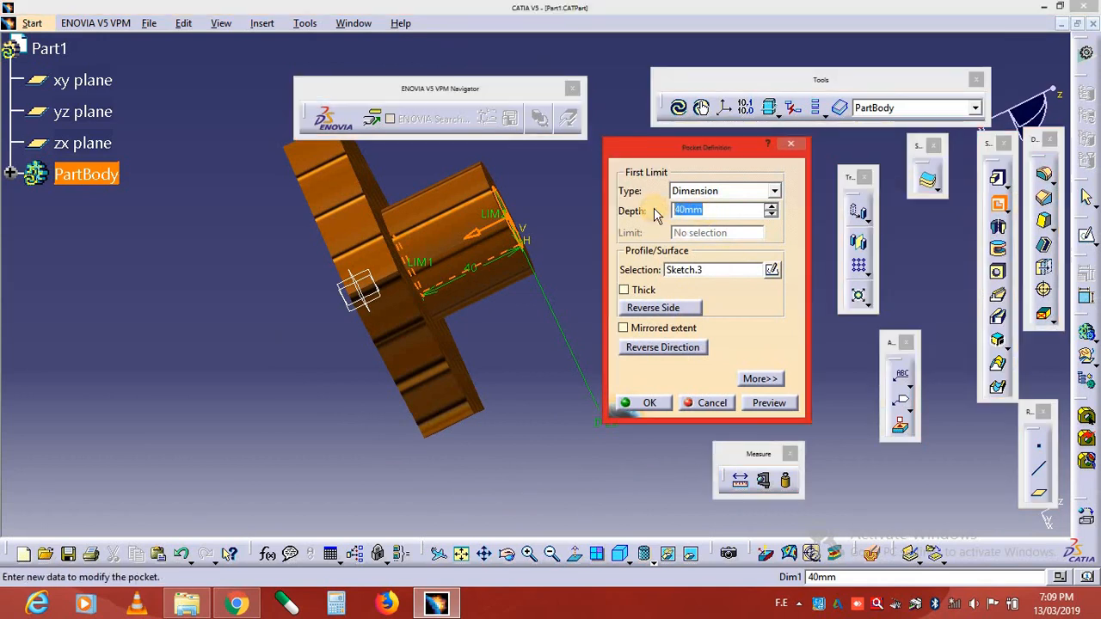
{"action": "key", "text": "Return"}
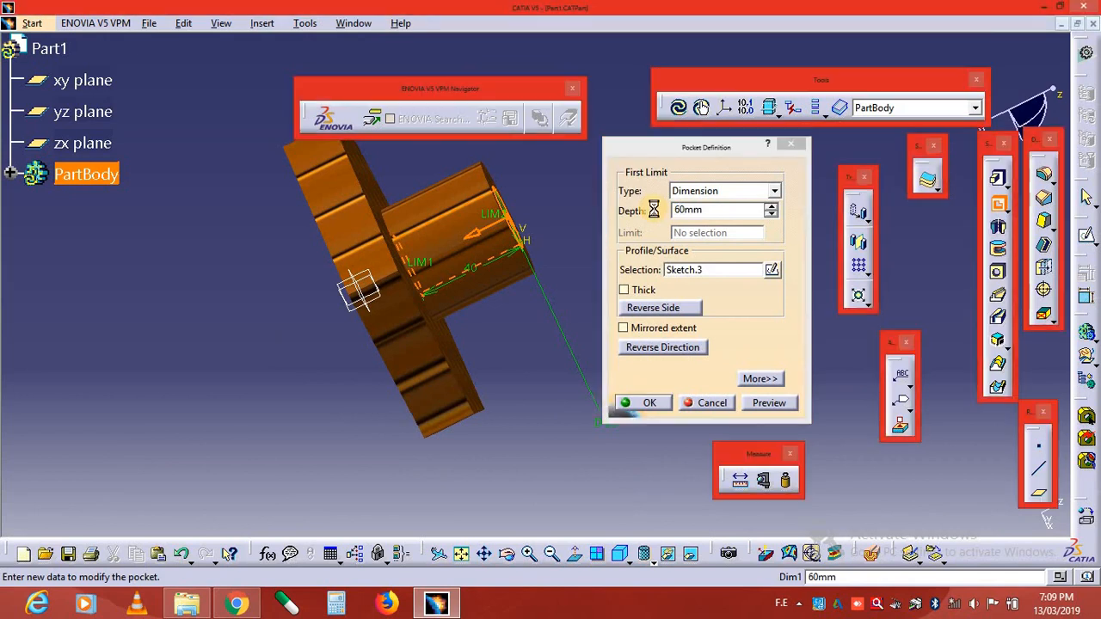
Check the hole from both sides of the part, then save Part1 and close the document.
{"action": "middle_click_drag", "start_coordinate": [395, 275], "coordinate": [685, 169]}
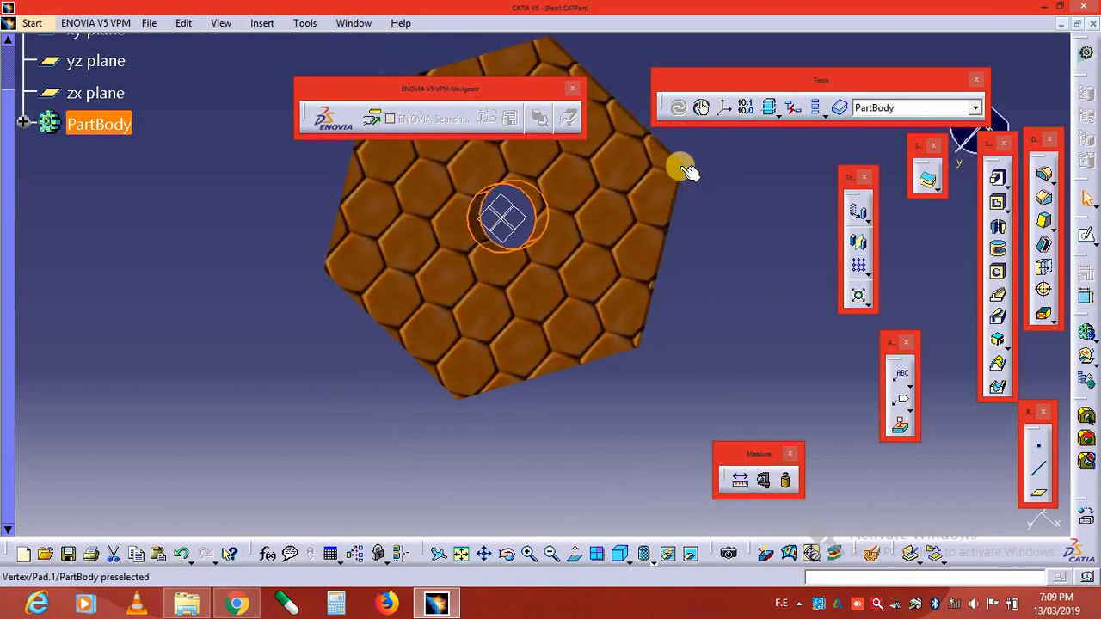
{"action": "right_click", "coordinate": [681, 170]}
{"action": "left_click", "coordinate": [577, 304]}
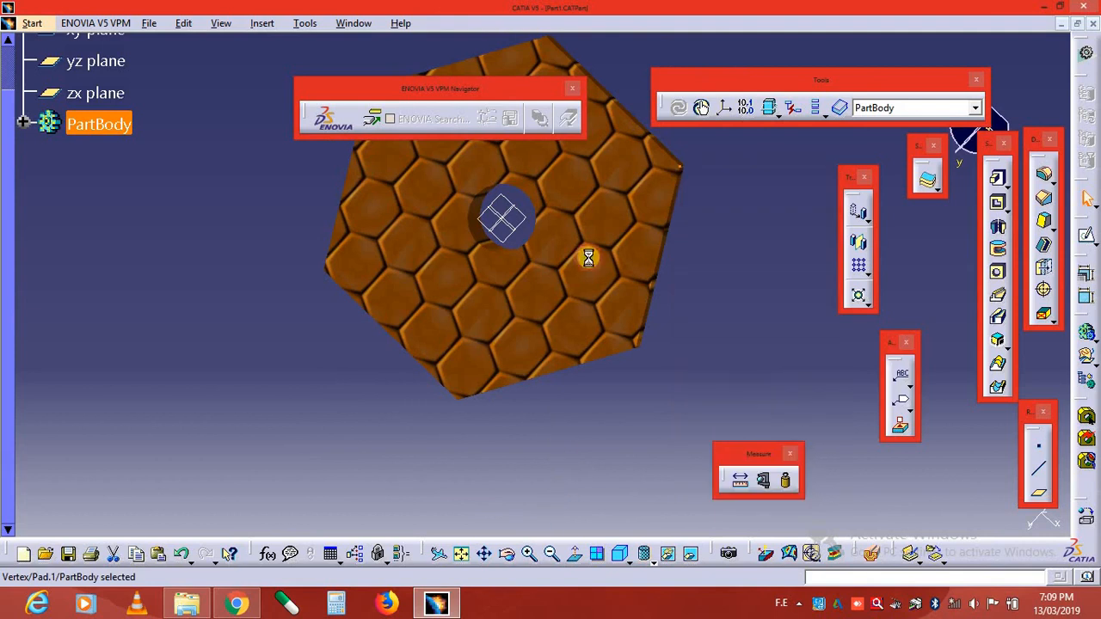
{"action": "middle_click_drag", "start_coordinate": [610, 198], "coordinate": [779, 272]}
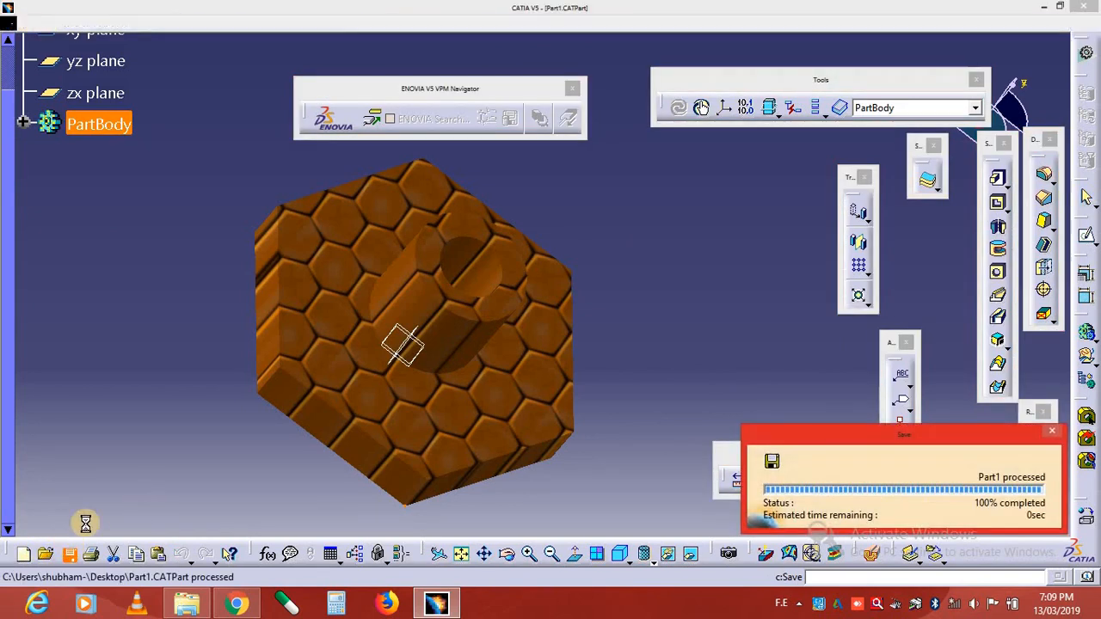
{"action": "left_click", "coordinate": [1094, 23]}
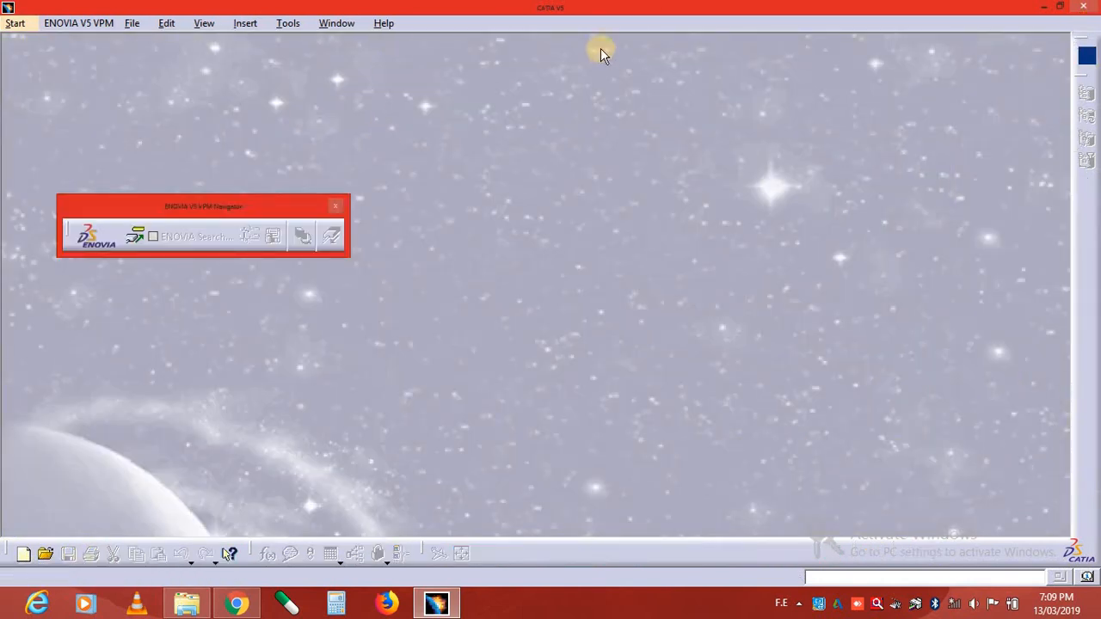
Create a new part in the Mechanical Design Part Design workbench, accepting the default part name.
{"action": "left_click", "coordinate": [16, 24]}
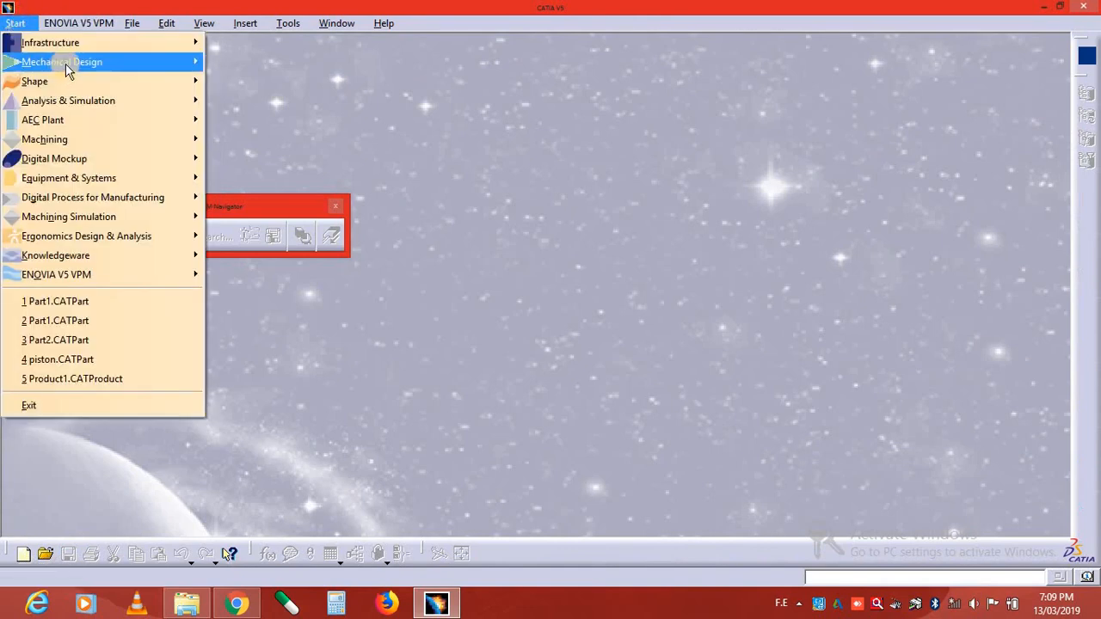
{"action": "mouse_move", "coordinate": [67, 69]}
{"action": "left_click", "coordinate": [249, 64]}
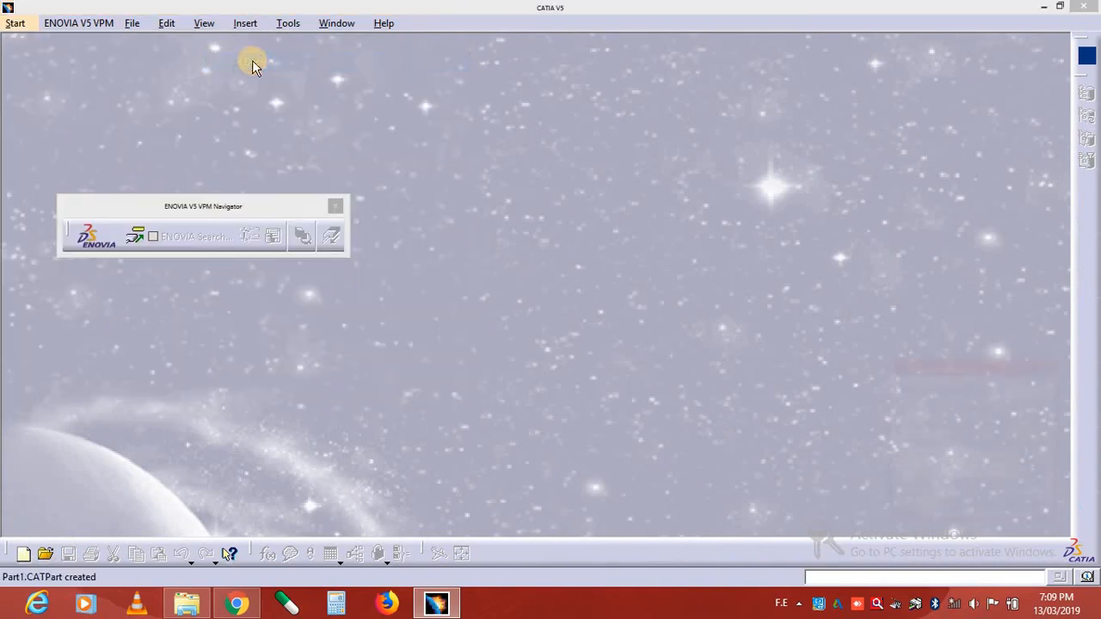
{"action": "key", "text": "Return"}
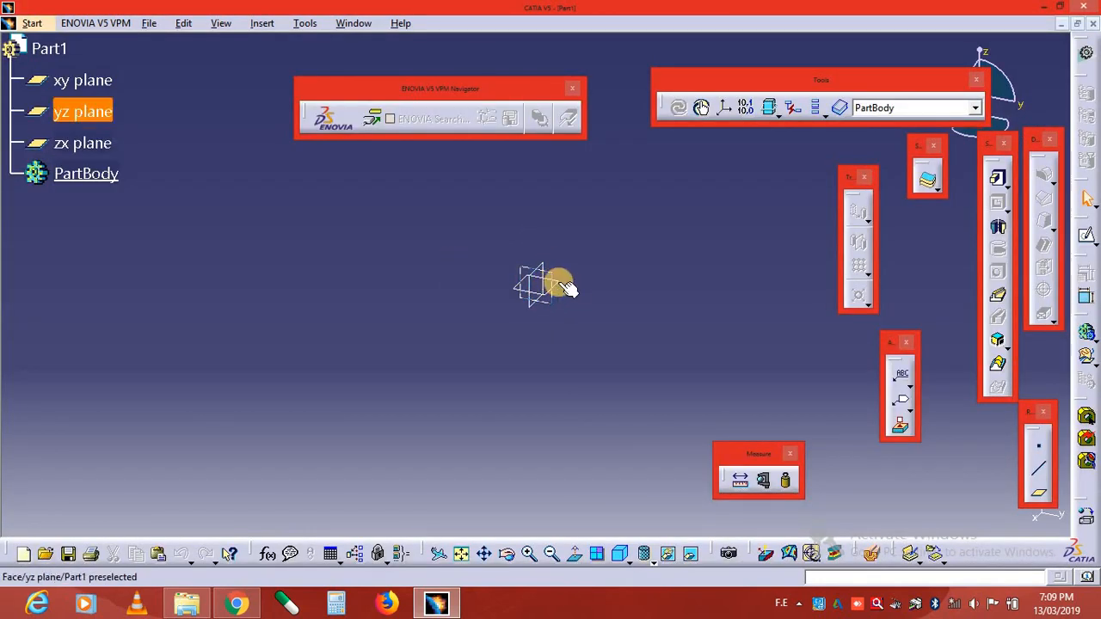
Sketch a circle about 89 mm in diameter centred on the origin of the xy plane.
{"action": "left_click", "coordinate": [1087, 241]}
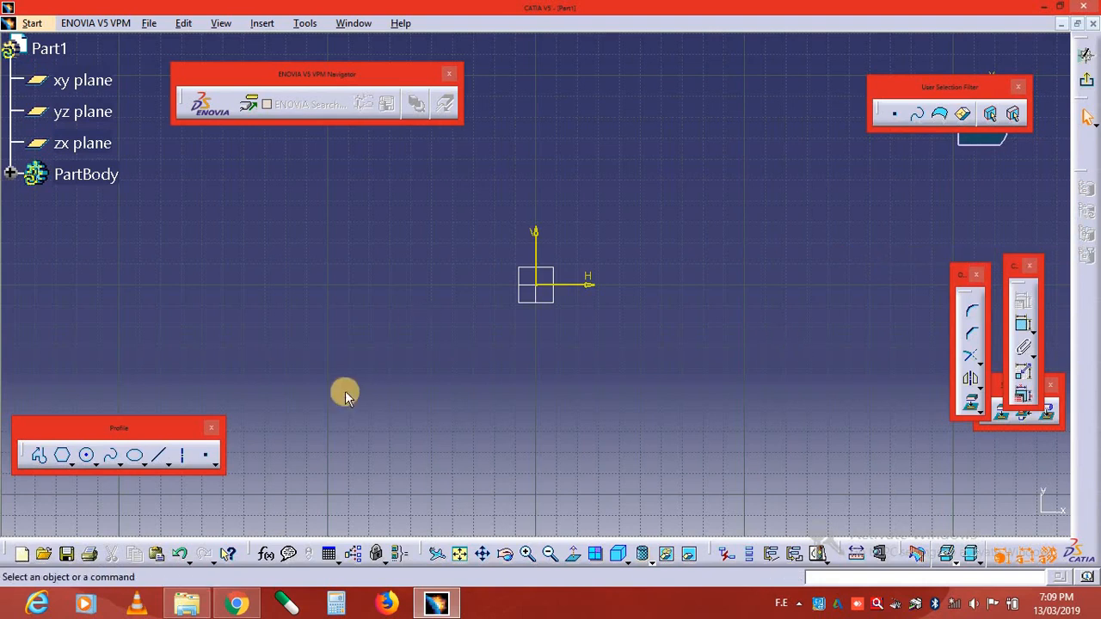
{"action": "left_click", "coordinate": [86, 455]}
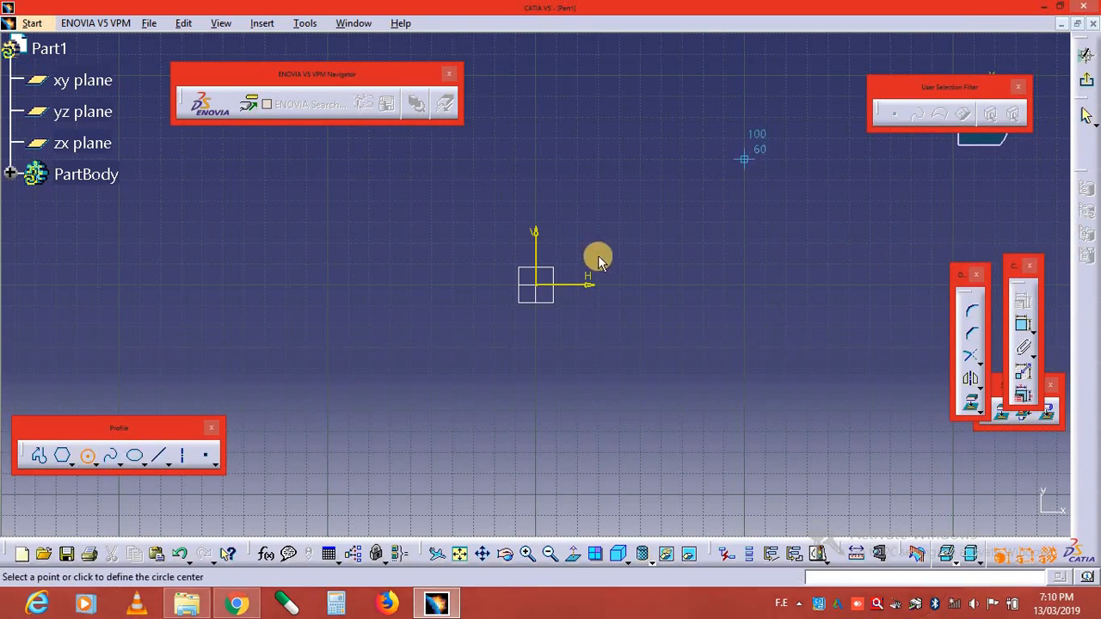
{"action": "left_click", "coordinate": [535, 284]}
{"action": "left_click", "coordinate": [627, 241]}
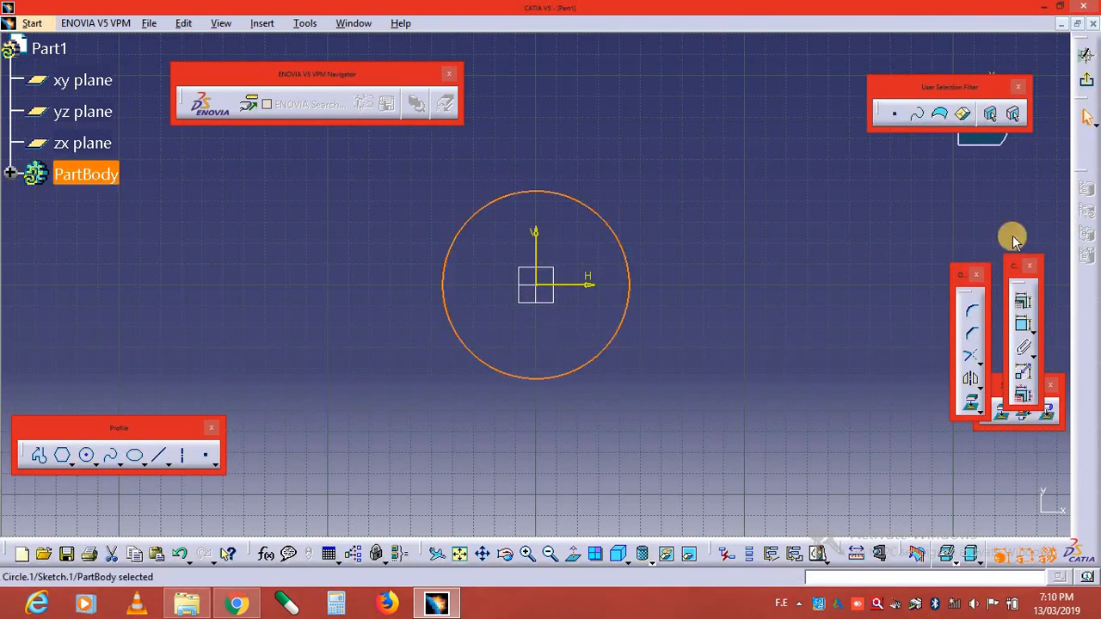
Add a diameter constraint to the circle and set it to 25 mm.
{"action": "left_click", "coordinate": [1023, 325]}
{"action": "left_click", "coordinate": [681, 163]}
{"action": "double_click", "coordinate": [677, 162]}
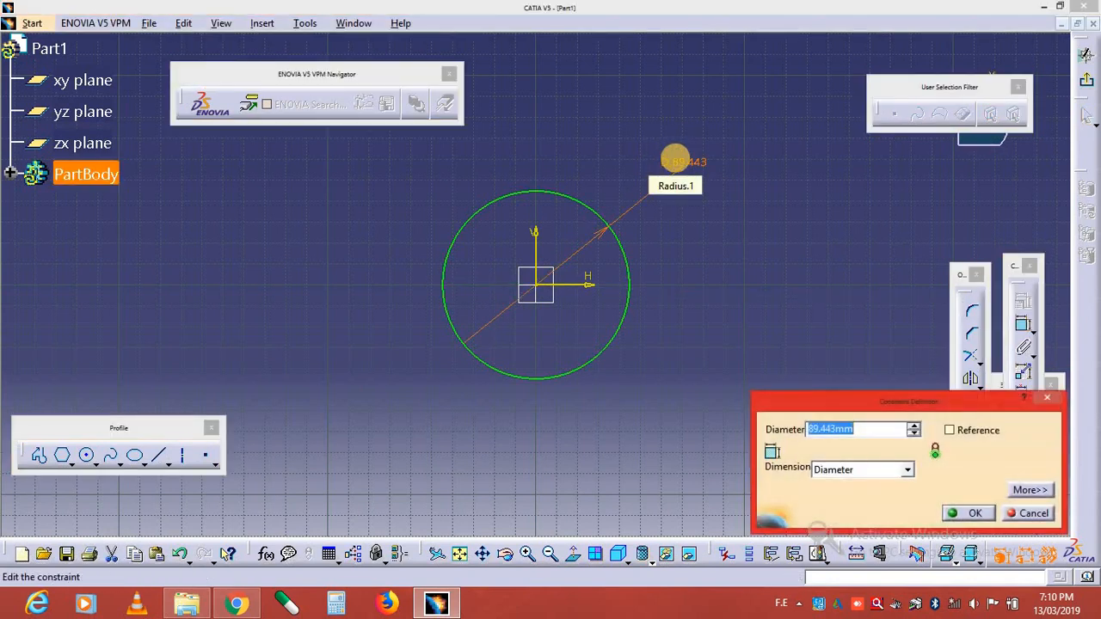
{"action": "key", "text": "Return"}
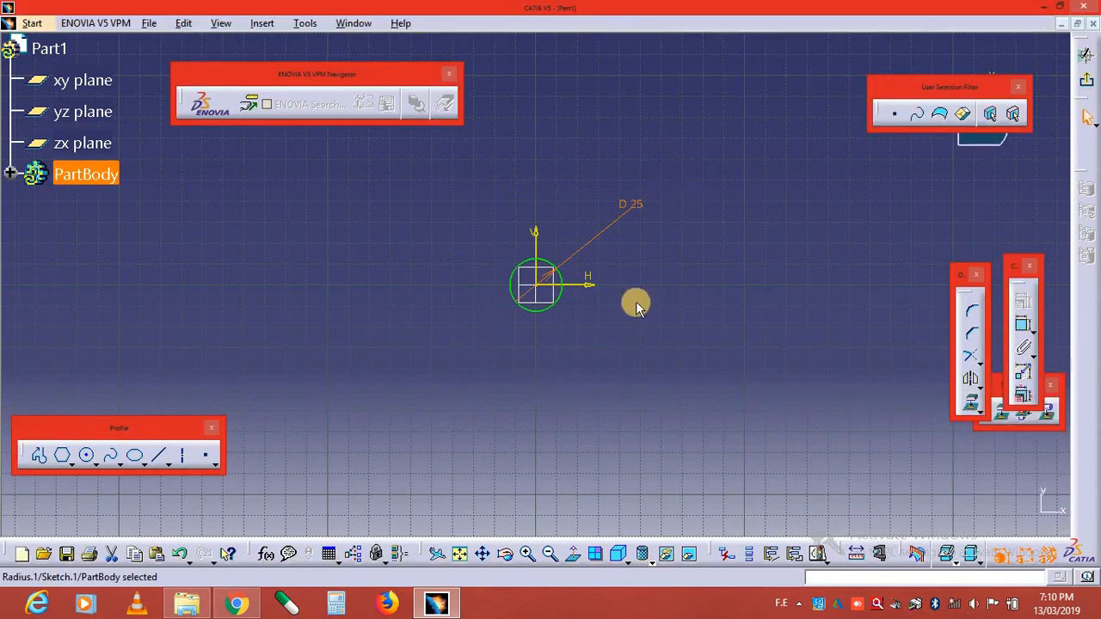
Exit the sketch and pad the circle to a length of 70 mm.
{"action": "left_click", "coordinate": [1086, 82]}
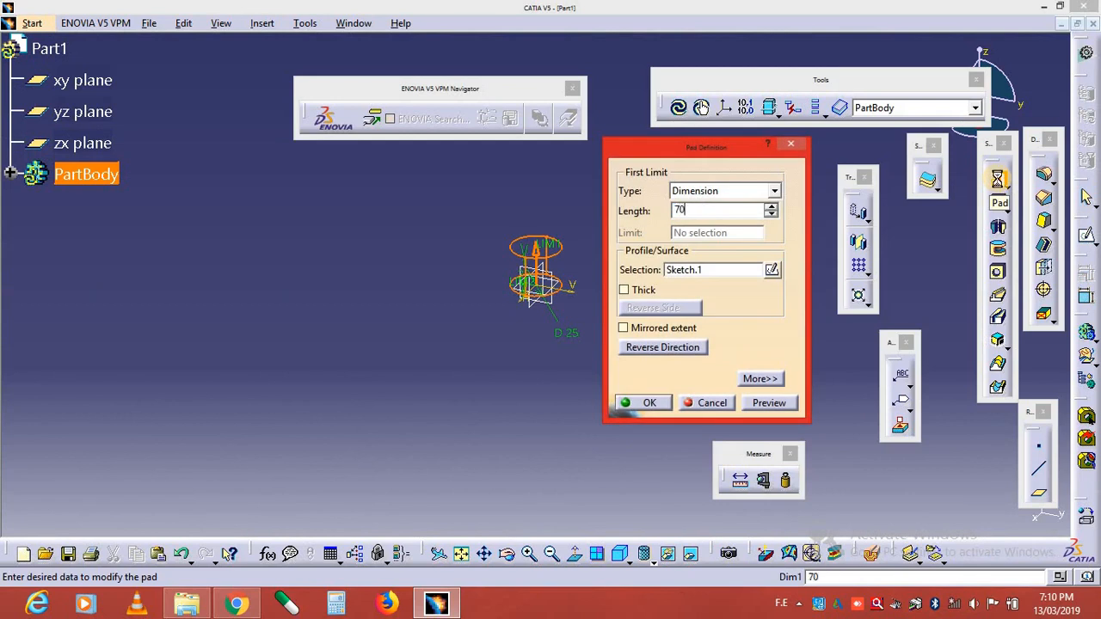
{"action": "key", "text": "Return"}
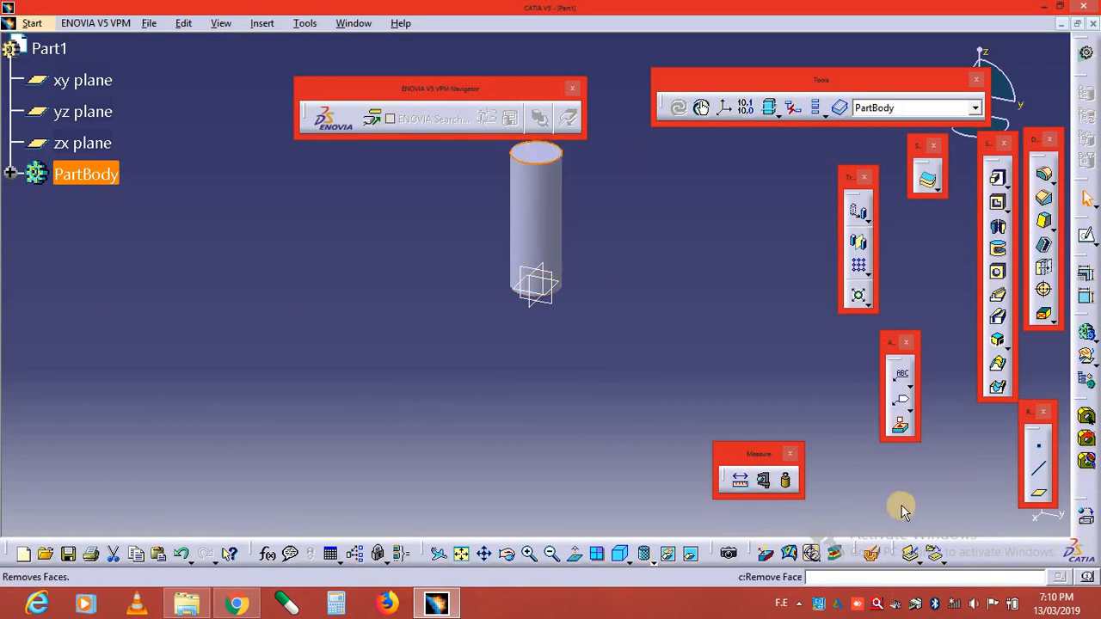
Sketch a square larger than the cylinder on the cylinder's top face, centred on the origin.
{"action": "left_click", "coordinate": [1088, 243]}
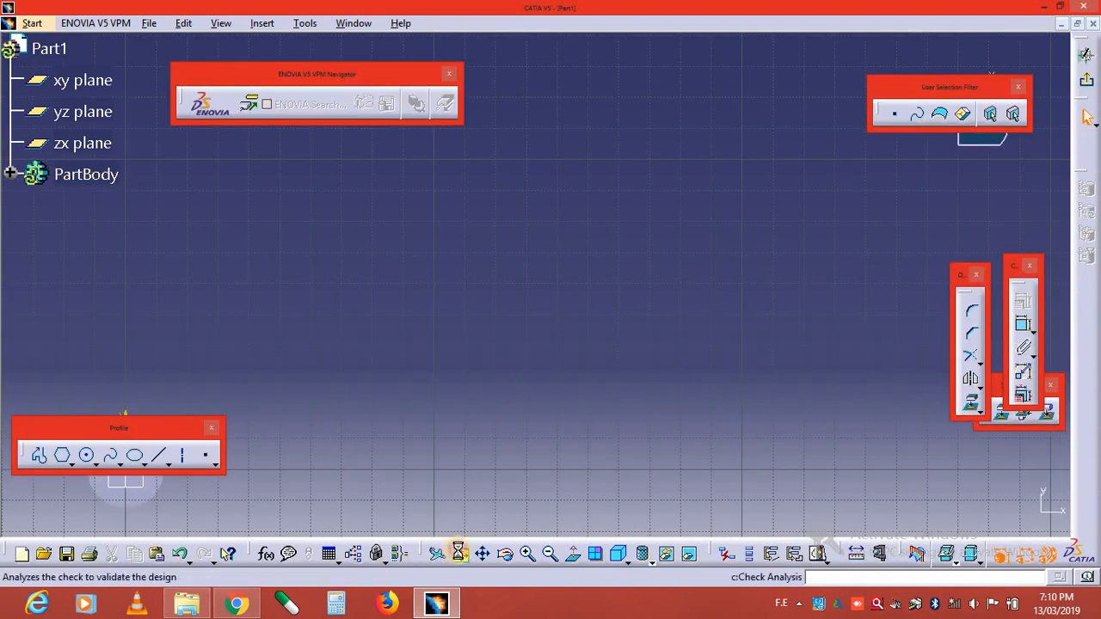
{"action": "left_click", "coordinate": [459, 555]}
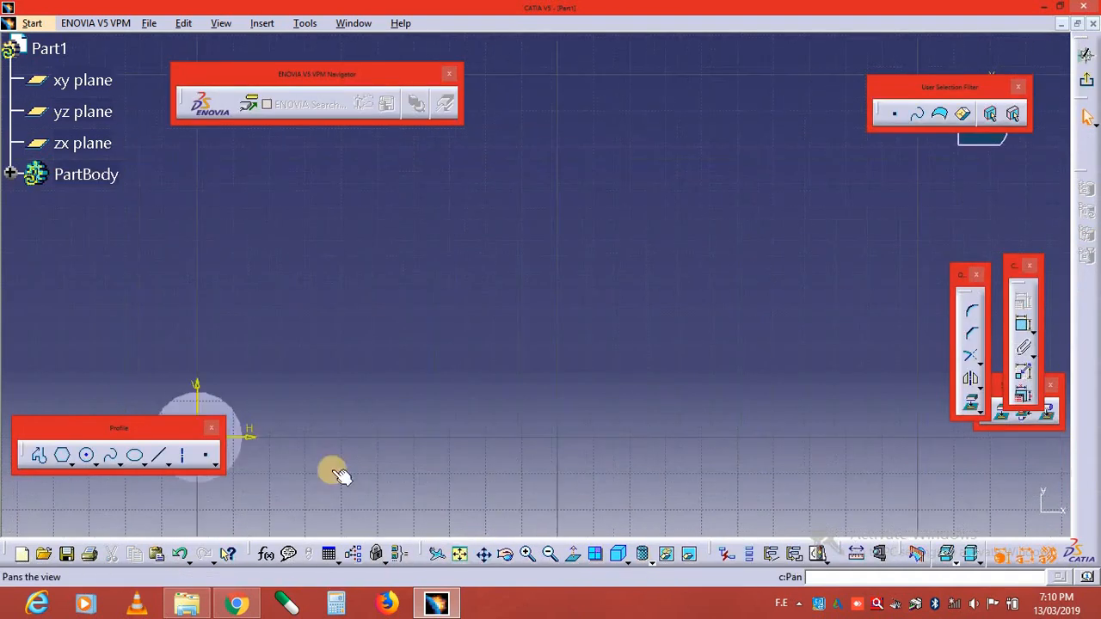
{"action": "left_click", "coordinate": [73, 464]}
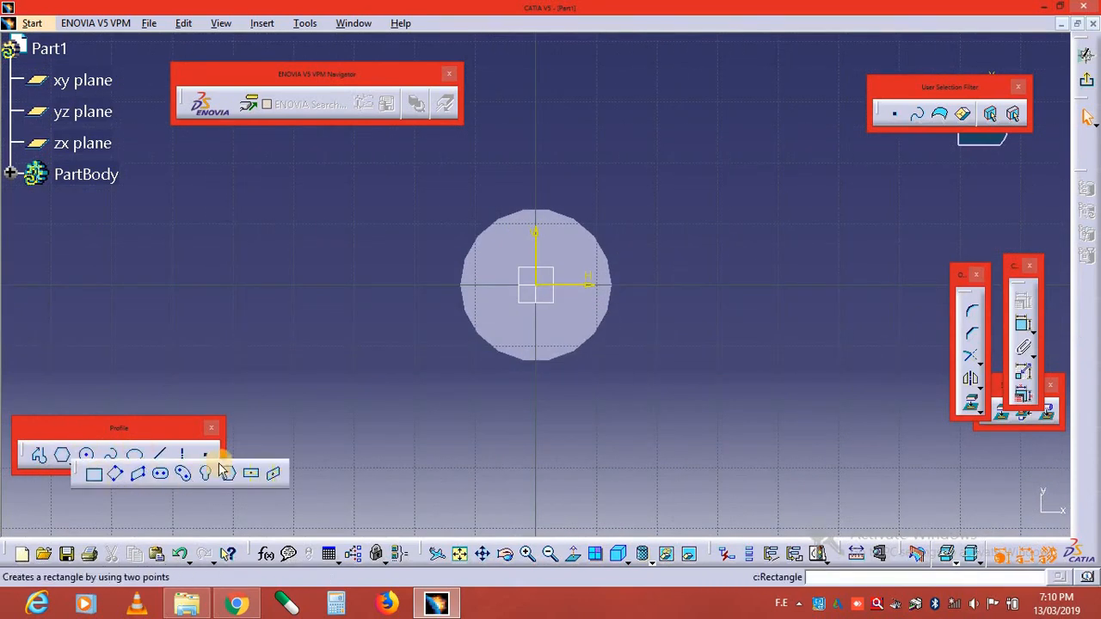
{"action": "left_click", "coordinate": [250, 474]}
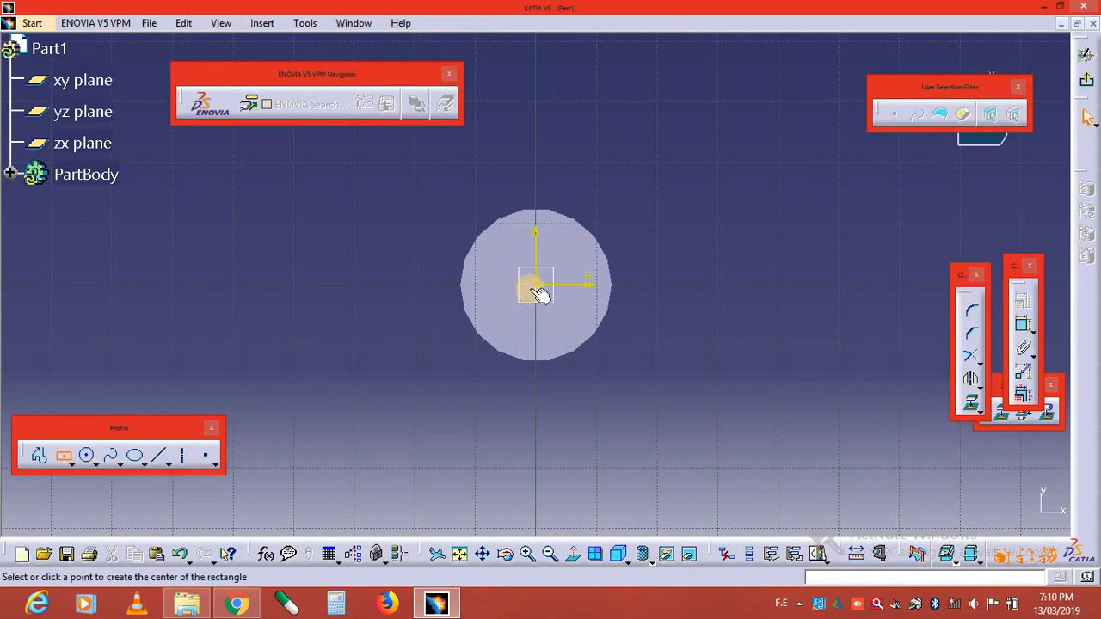
{"action": "left_click", "coordinate": [590, 277]}
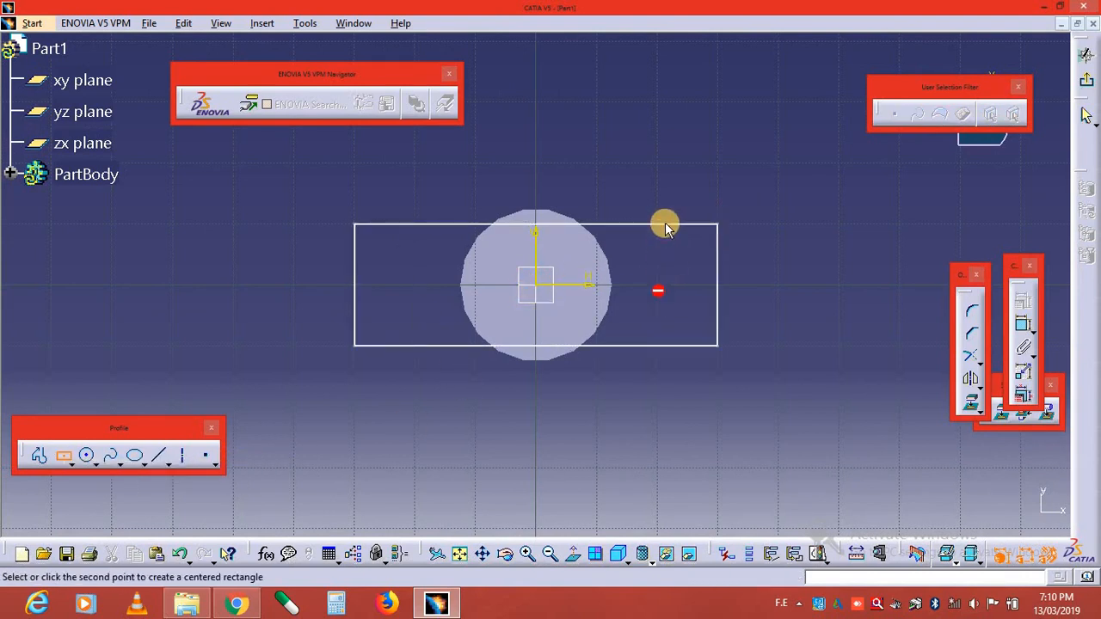
{"action": "left_click", "coordinate": [679, 188]}
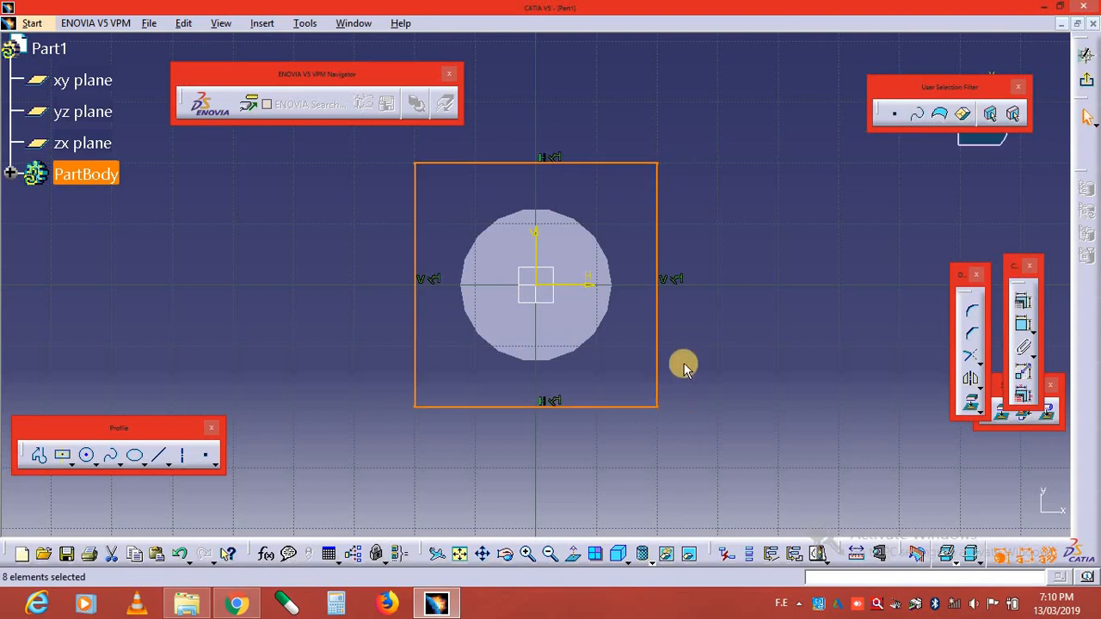
Exit the sketch and pad the square to a length of 20 mm.
{"action": "left_click", "coordinate": [1086, 82]}
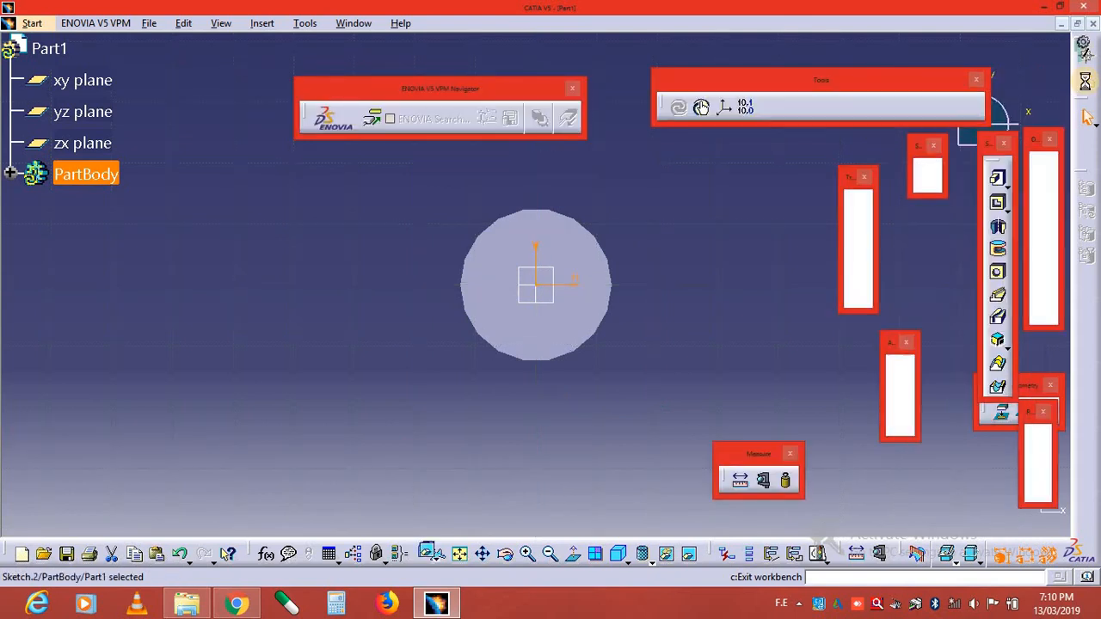
{"action": "left_click", "coordinate": [998, 180]}
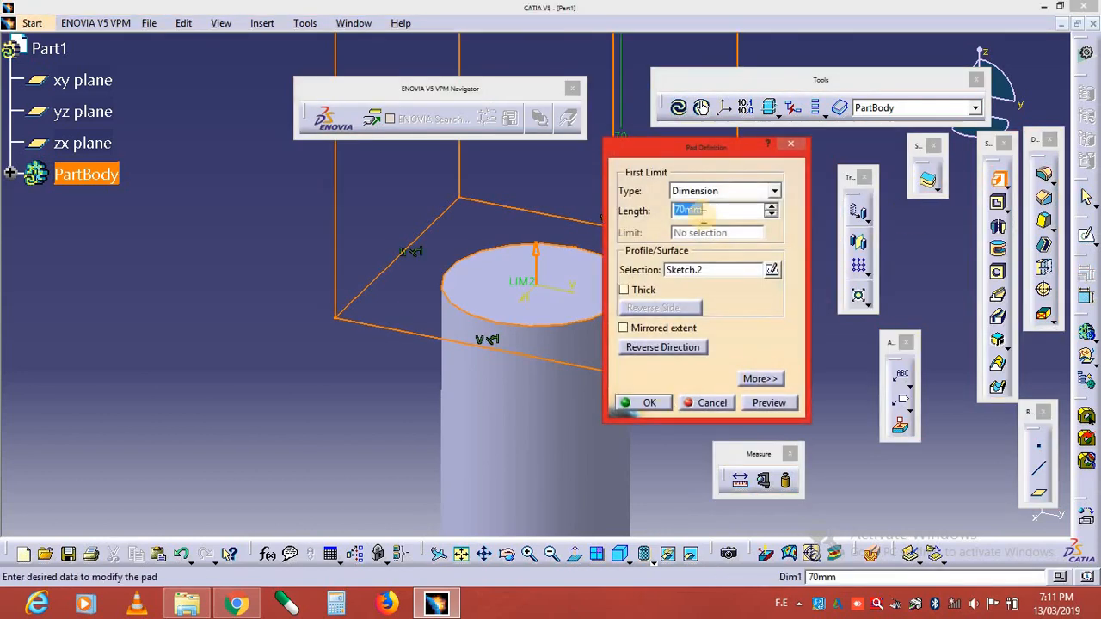
{"action": "type", "text": "2"}
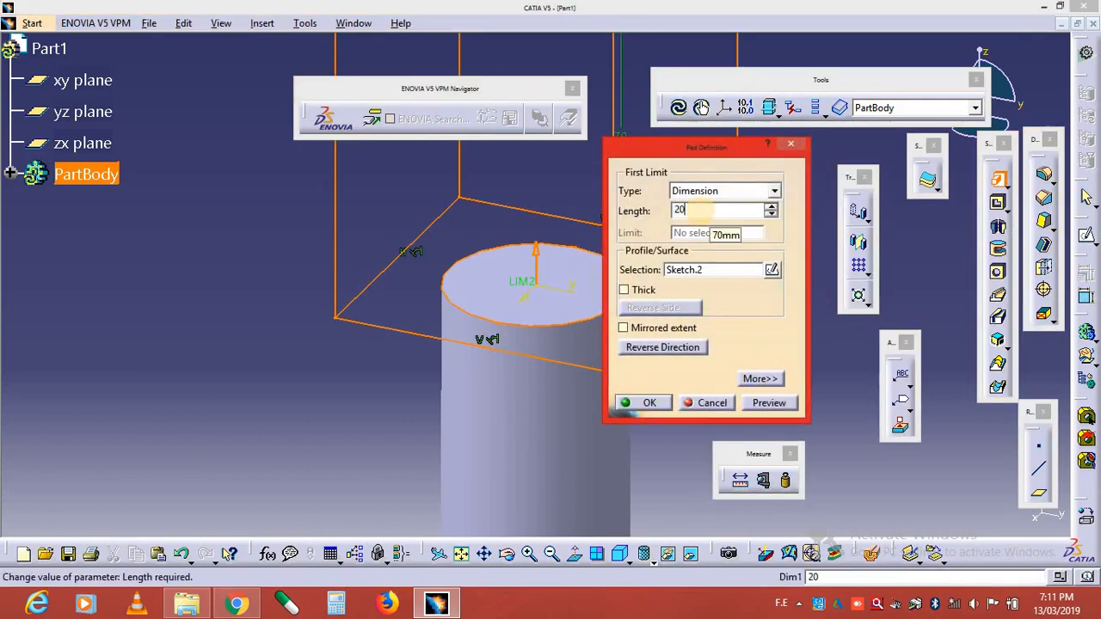
{"action": "type", "text": "0"}
{"action": "key", "text": "Return"}
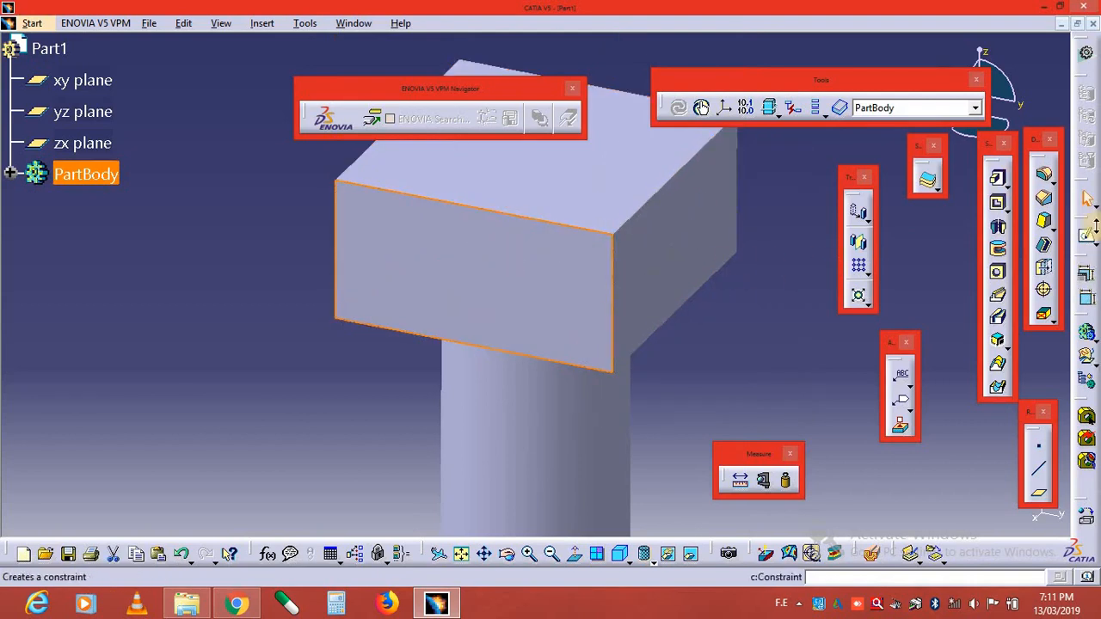
Sketch a centred rectangle about 20 by 20 mm on the block's front side face, centred on the midpoint of its upper edge.
{"action": "left_click", "coordinate": [1086, 241]}
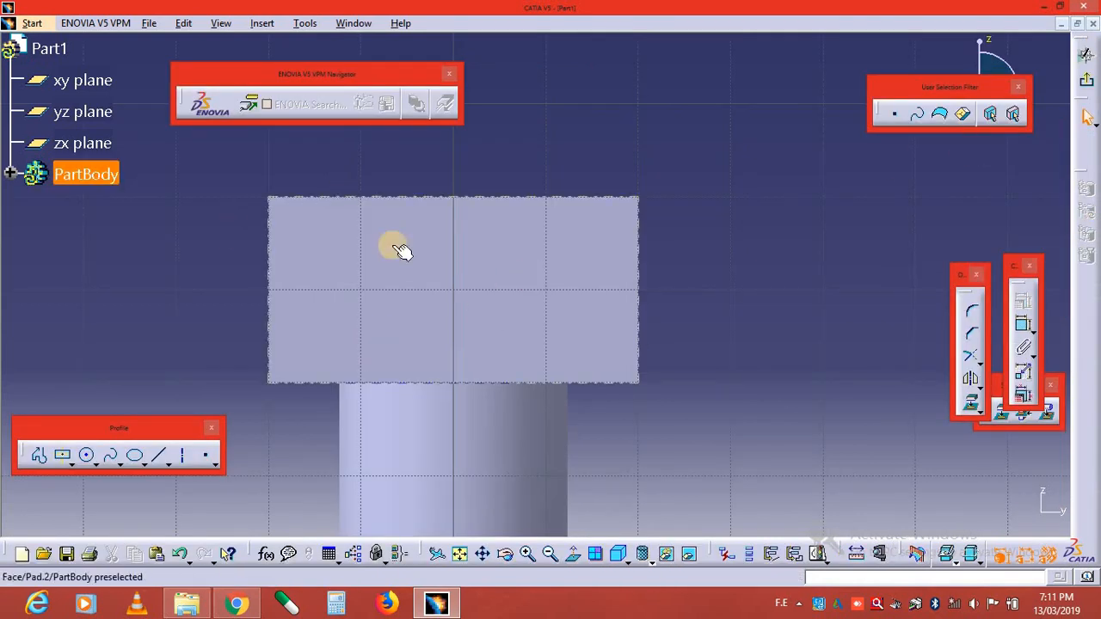
{"action": "left_click", "coordinate": [64, 458]}
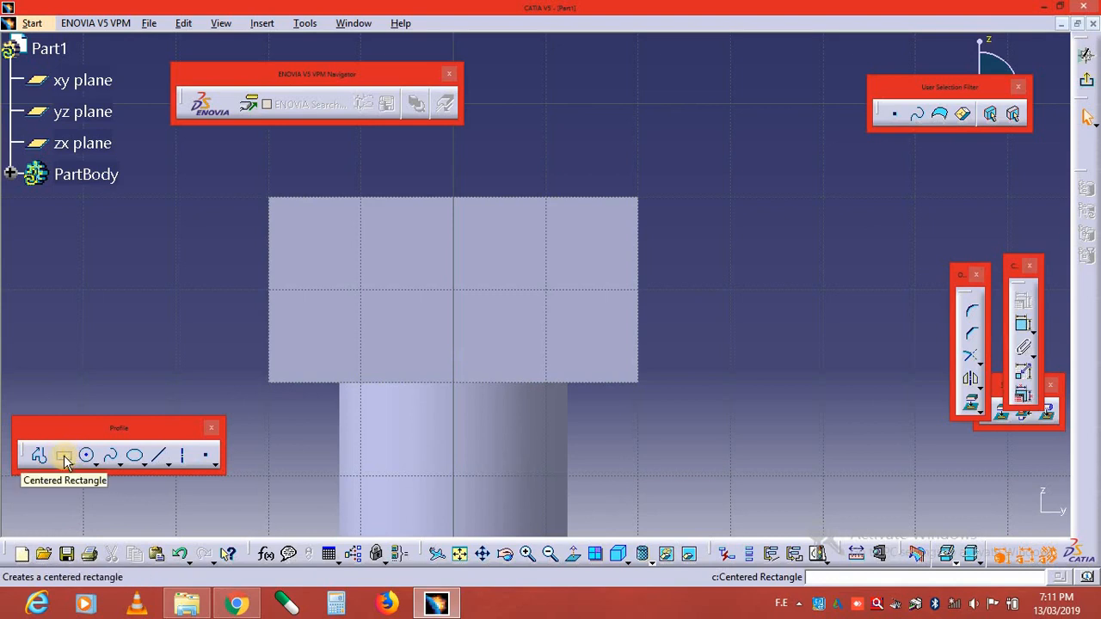
{"action": "left_click", "coordinate": [66, 462]}
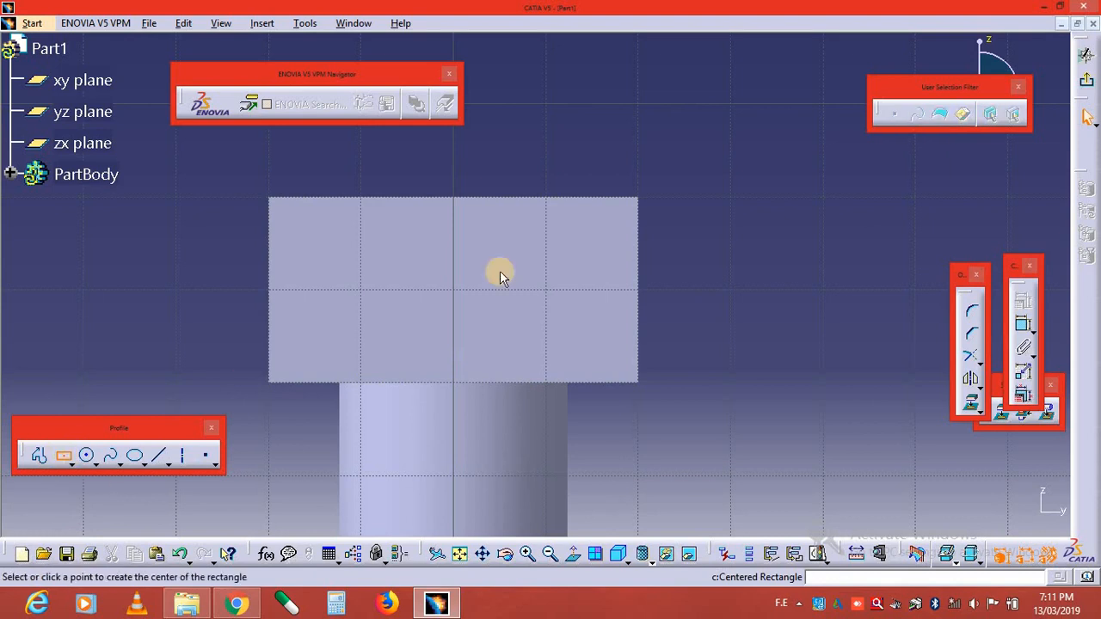
{"action": "left_click", "coordinate": [460, 191]}
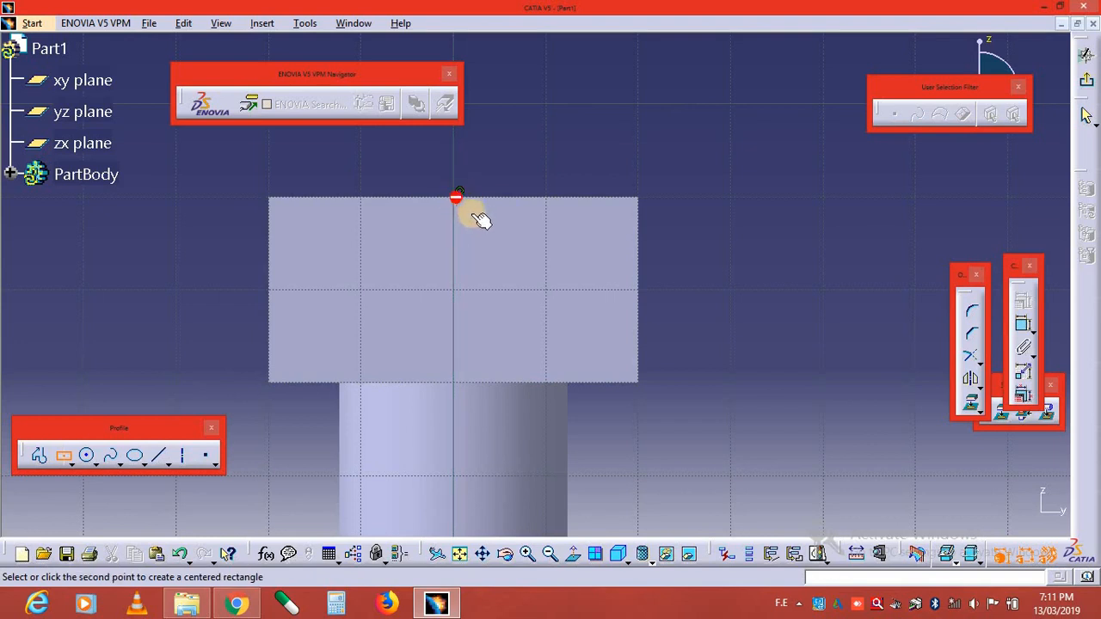
{"action": "left_click", "coordinate": [518, 288]}
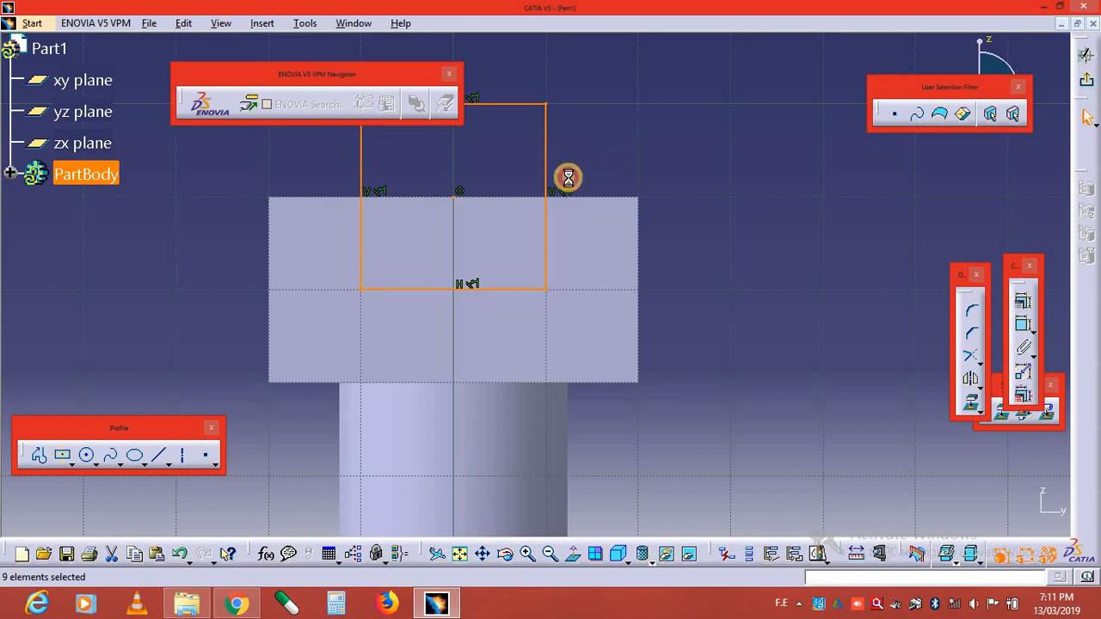
{"action": "left_click", "coordinate": [591, 163]}
Dimension the rectangle's vertical side and set its height to 2 mm.
{"action": "left_click", "coordinate": [546, 186]}
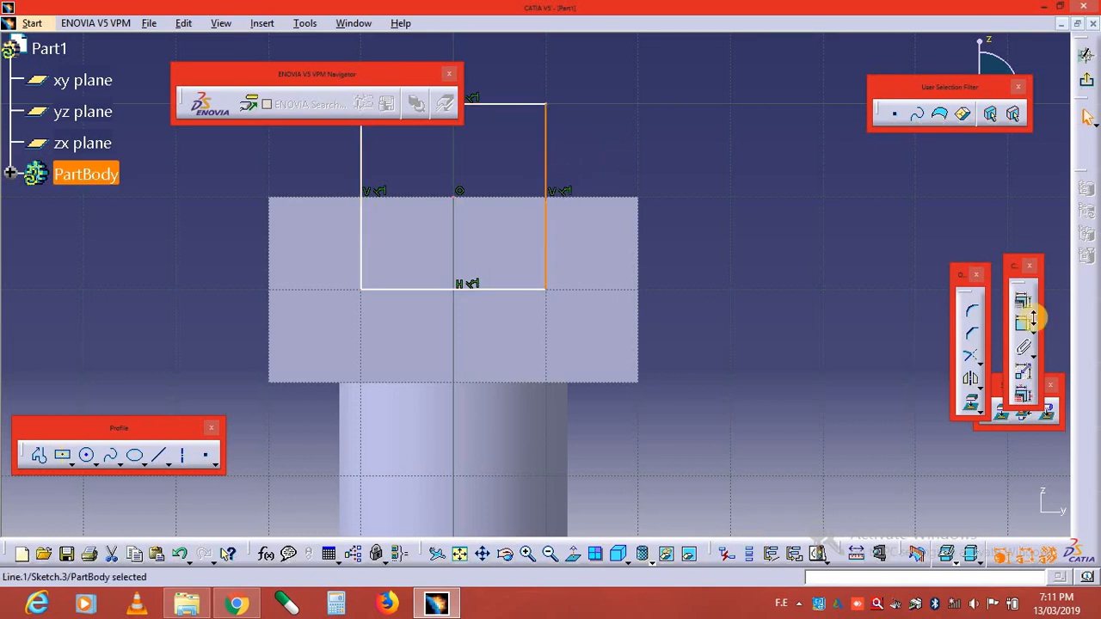
{"action": "left_click", "coordinate": [1023, 306]}
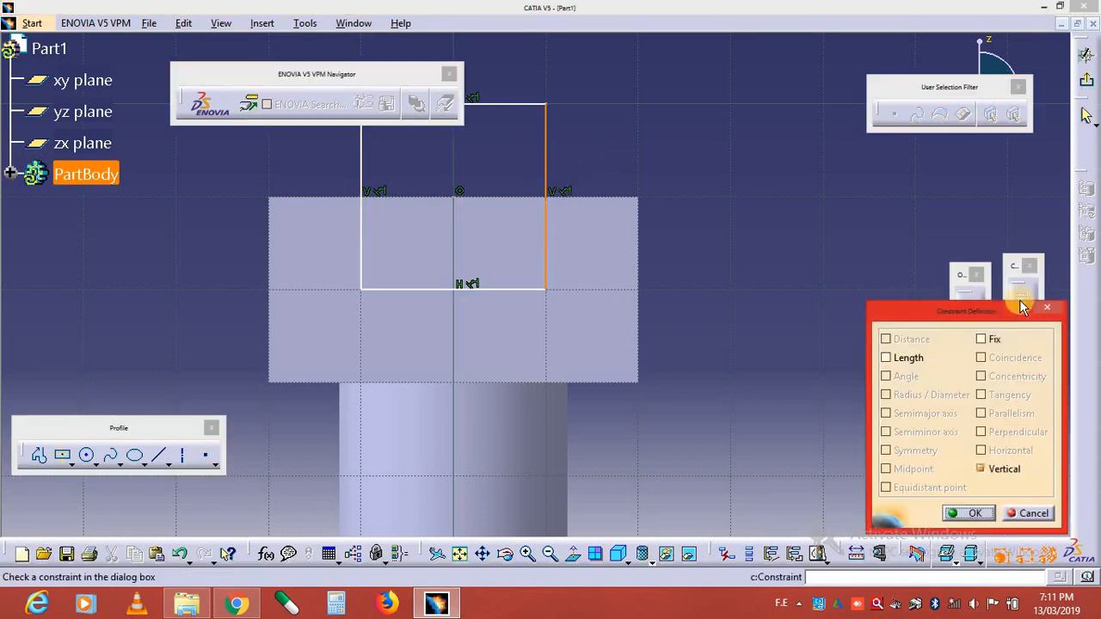
{"action": "left_click", "coordinate": [1051, 309]}
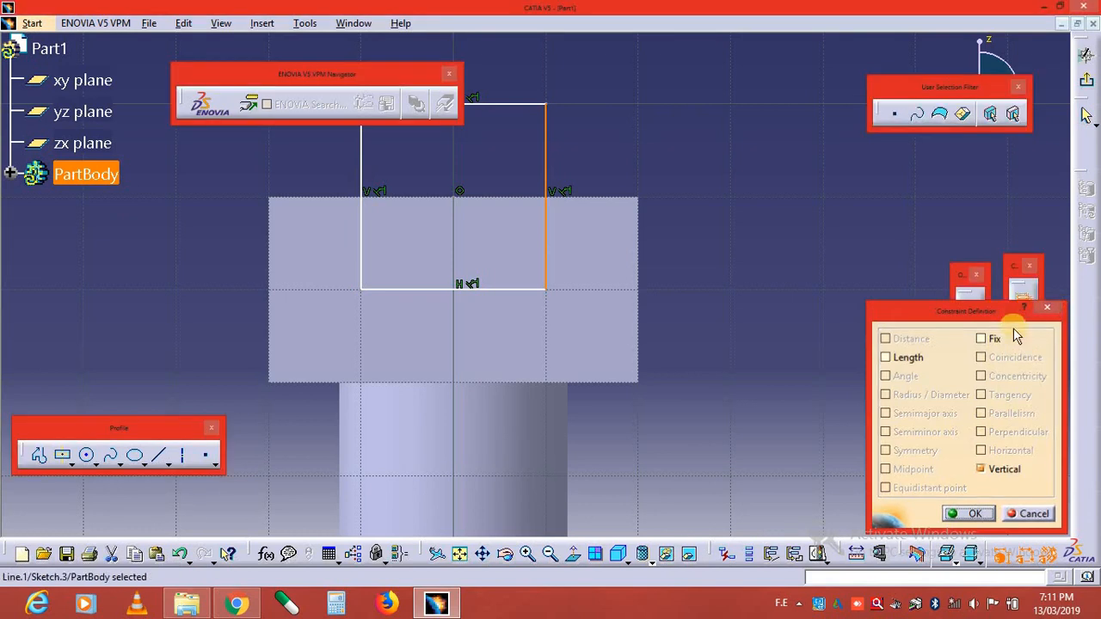
{"action": "left_click", "coordinate": [1024, 326]}
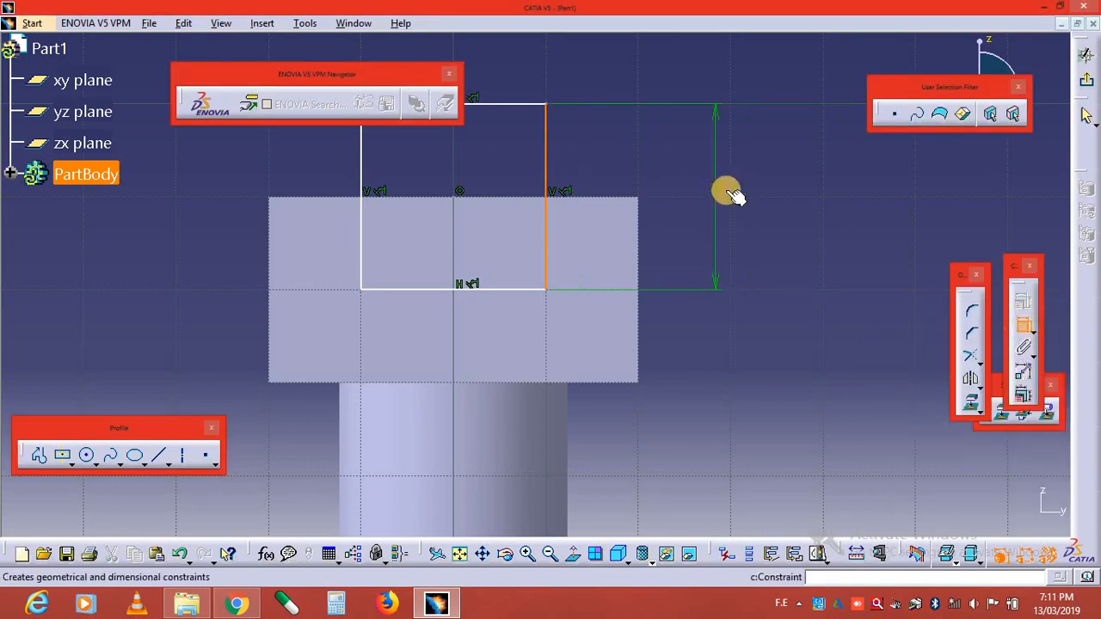
{"action": "double_click", "coordinate": [714, 191]}
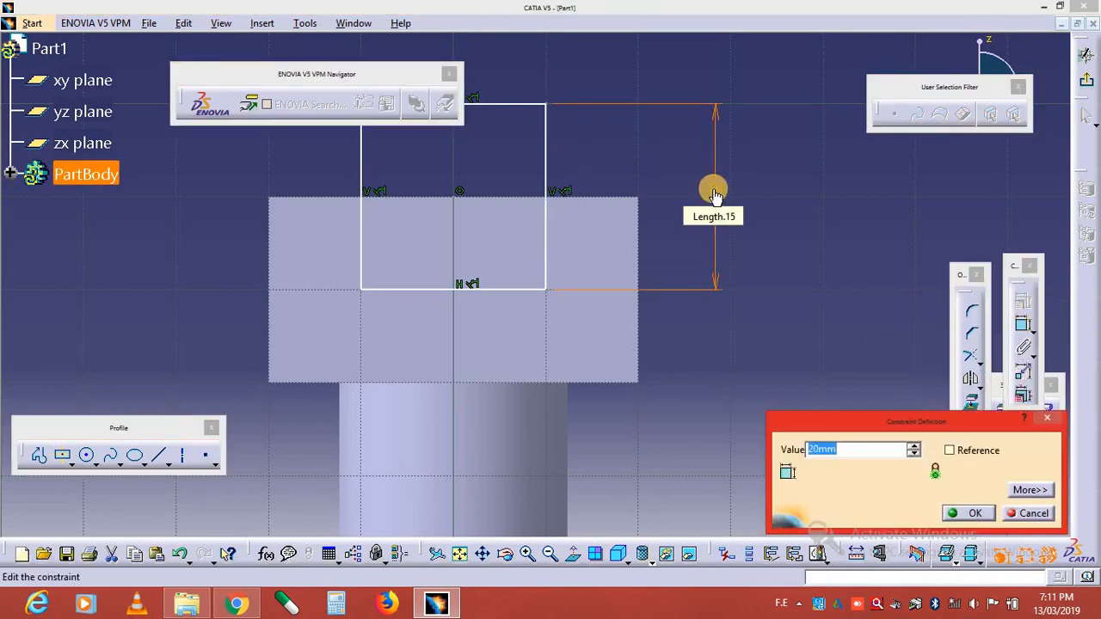
{"action": "key", "text": "Return"}
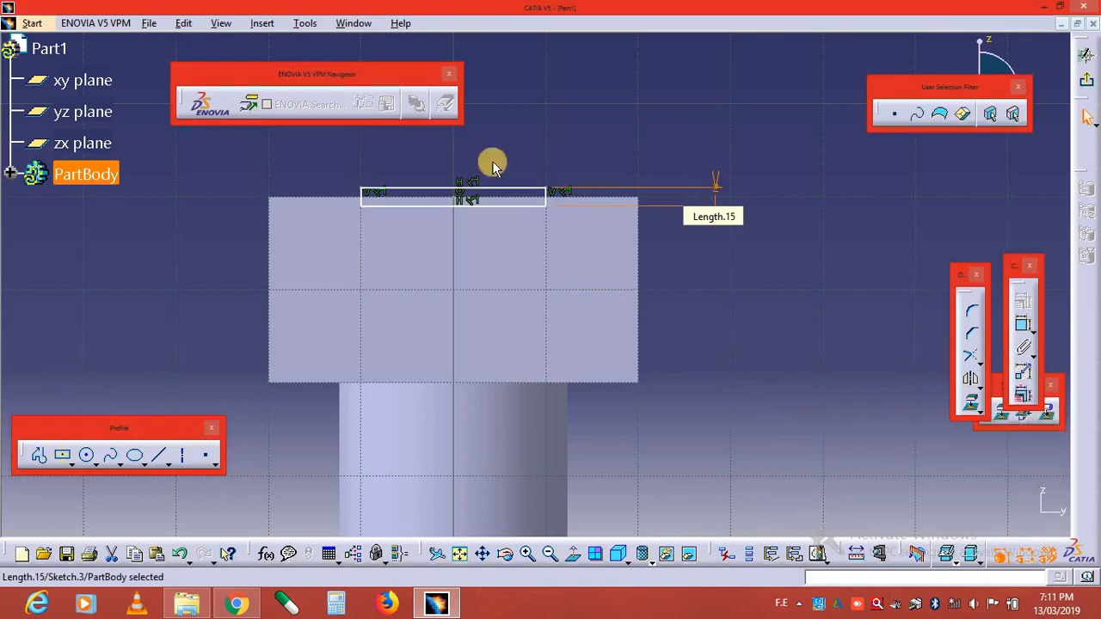
Dimension the rectangle's upper side and set its width to 2 mm.
{"action": "left_click", "coordinate": [432, 192]}
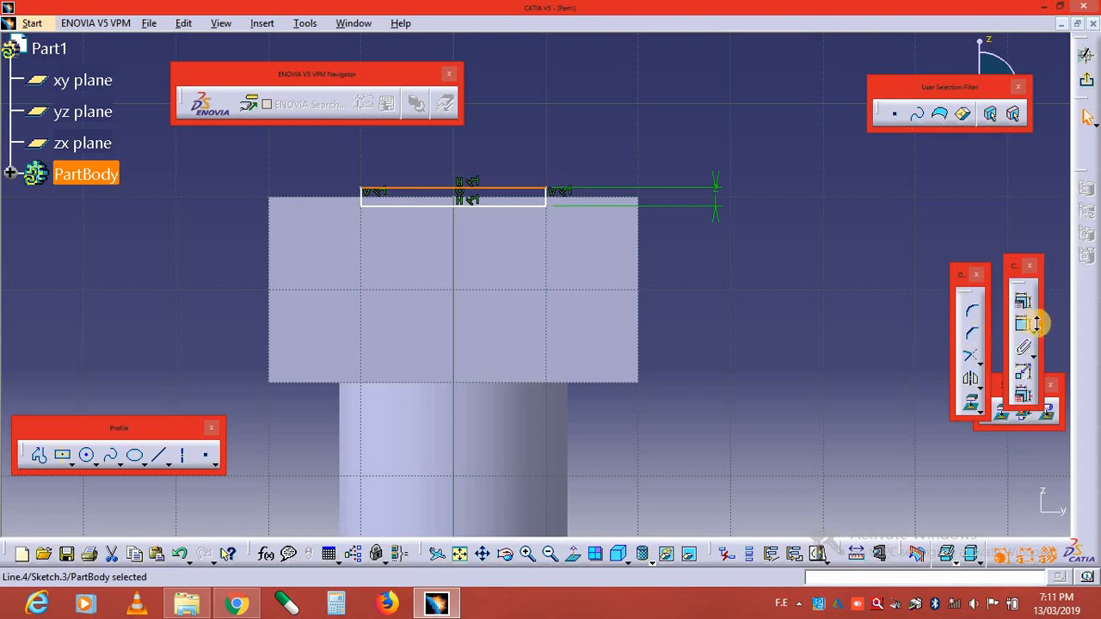
{"action": "left_click", "coordinate": [1024, 324]}
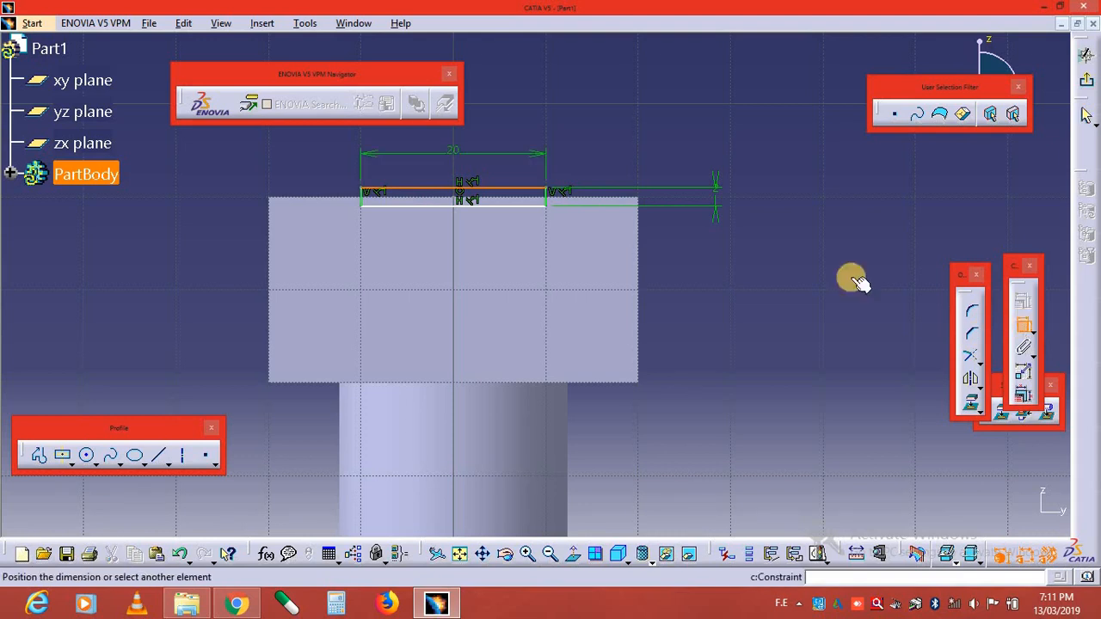
{"action": "left_click", "coordinate": [488, 134]}
{"action": "double_click", "coordinate": [488, 131]}
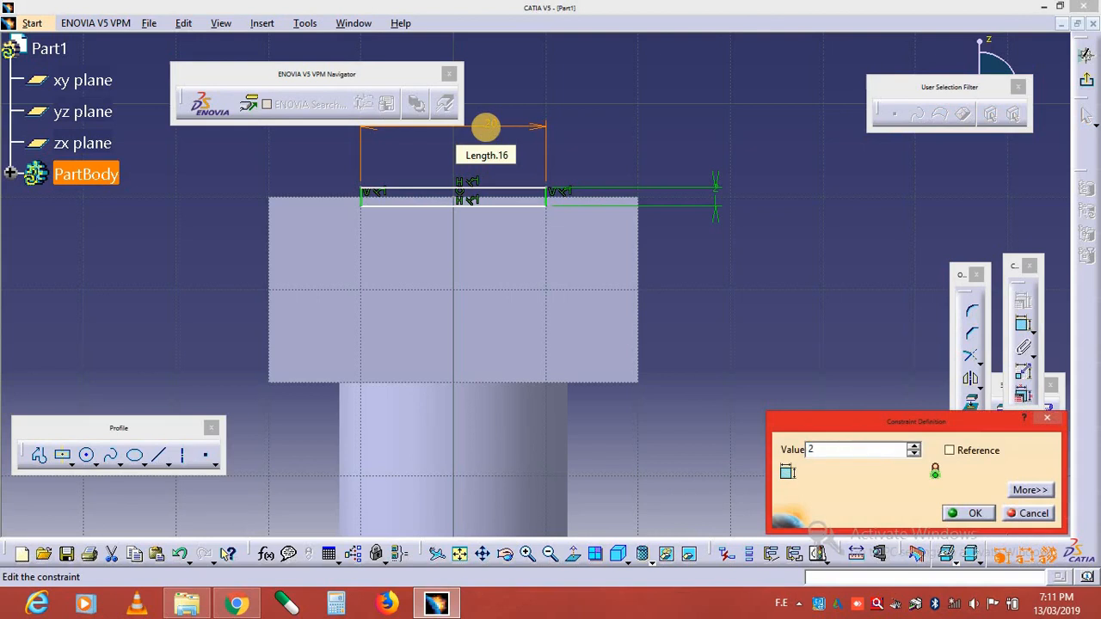
{"action": "key", "text": "Return"}
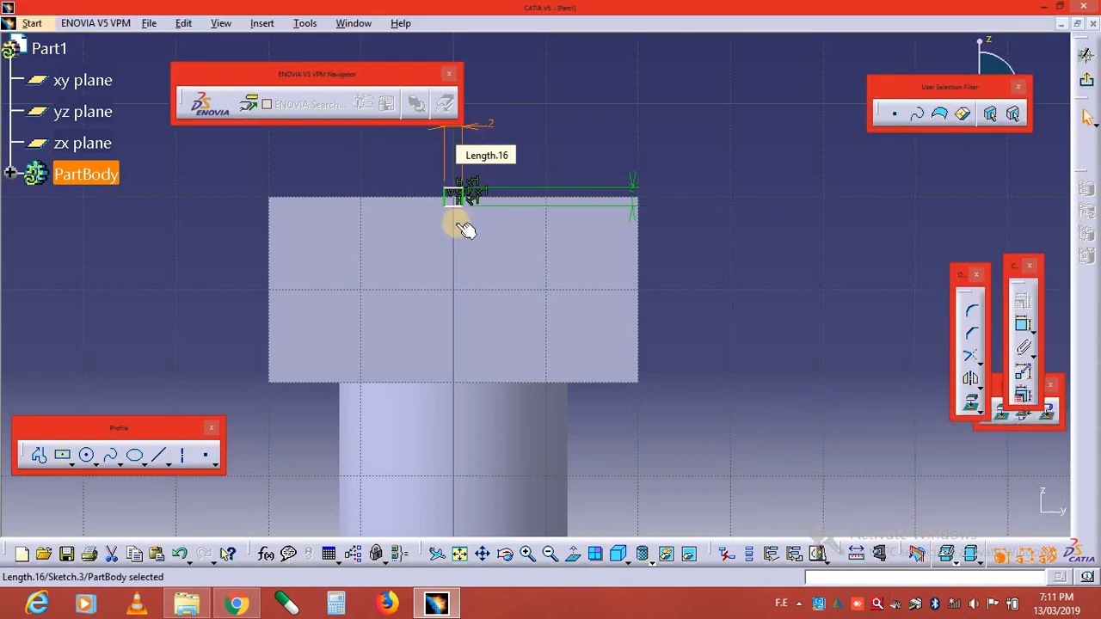
{"action": "left_click", "coordinate": [670, 222]}
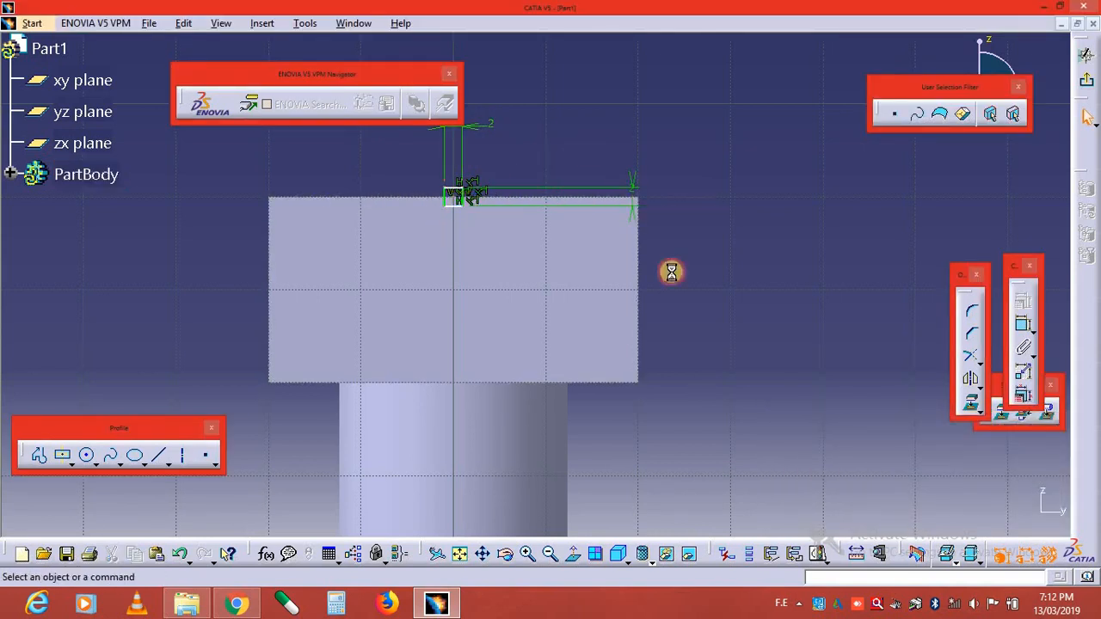
Exit the sketch and cut a pocket 70 mm deep from the small square to form a groove across the block.
{"action": "left_click", "coordinate": [1088, 84]}
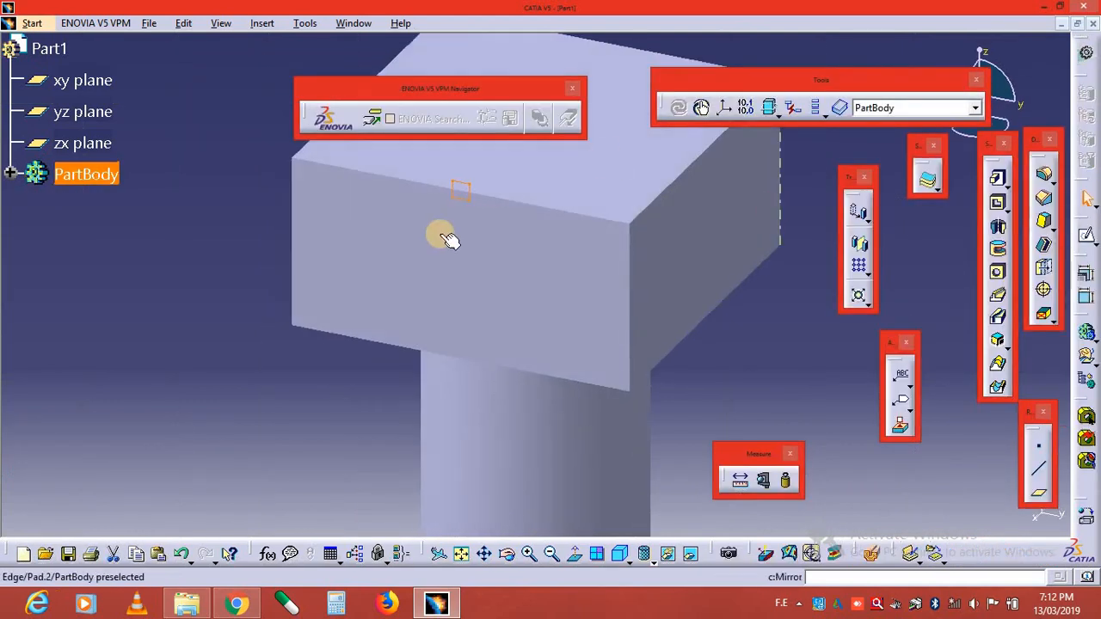
{"action": "left_click", "coordinate": [999, 204]}
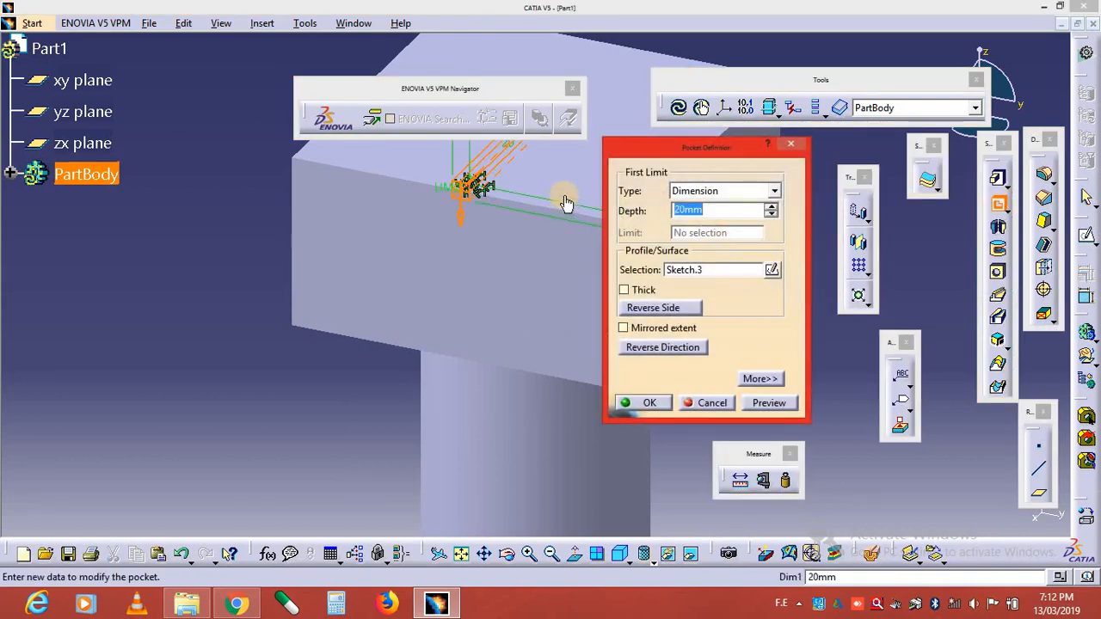
{"action": "mouse_move", "coordinate": [577, 194]}
{"action": "middle_mouse_down"}
{"action": "mouse_move", "coordinate": [487, 310]}
{"action": "mouse_move", "coordinate": [543, 187]}
{"action": "mouse_move", "coordinate": [575, 189]}
{"action": "middle_mouse_up"}
{"action": "left_click", "coordinate": [708, 213]}
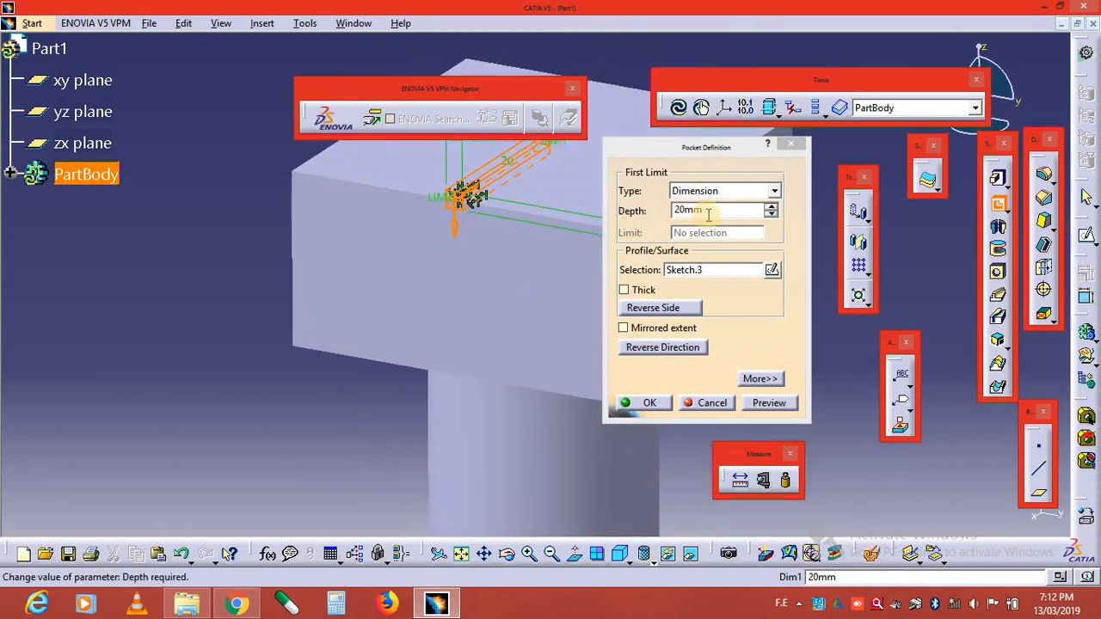
{"action": "left_click_drag", "start_coordinate": [710, 213], "coordinate": [639, 212]}
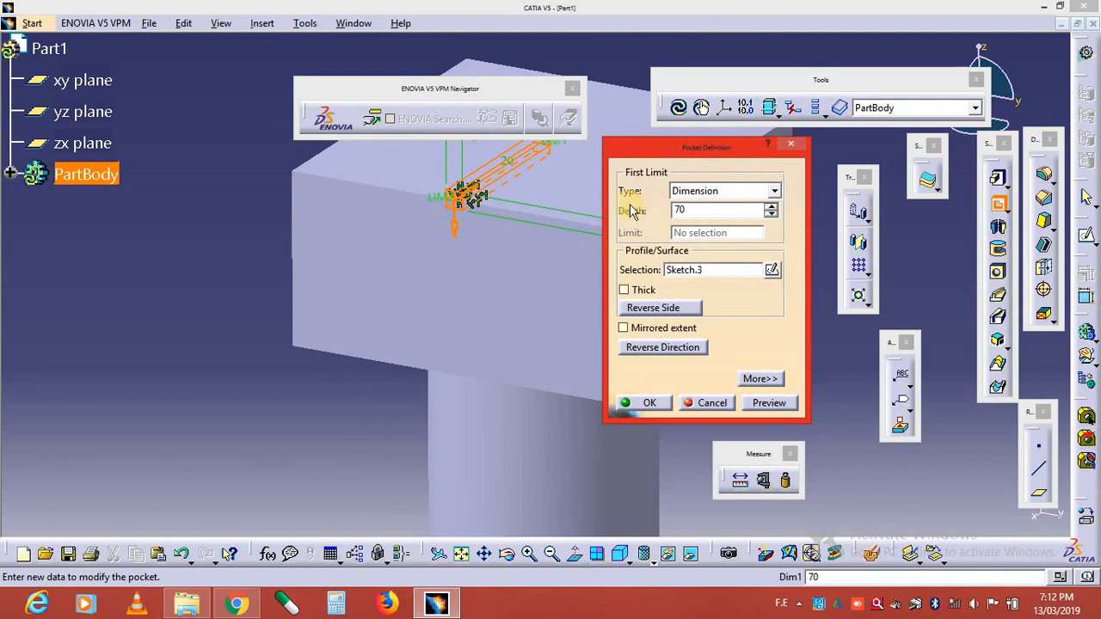
{"action": "left_click", "coordinate": [780, 404]}
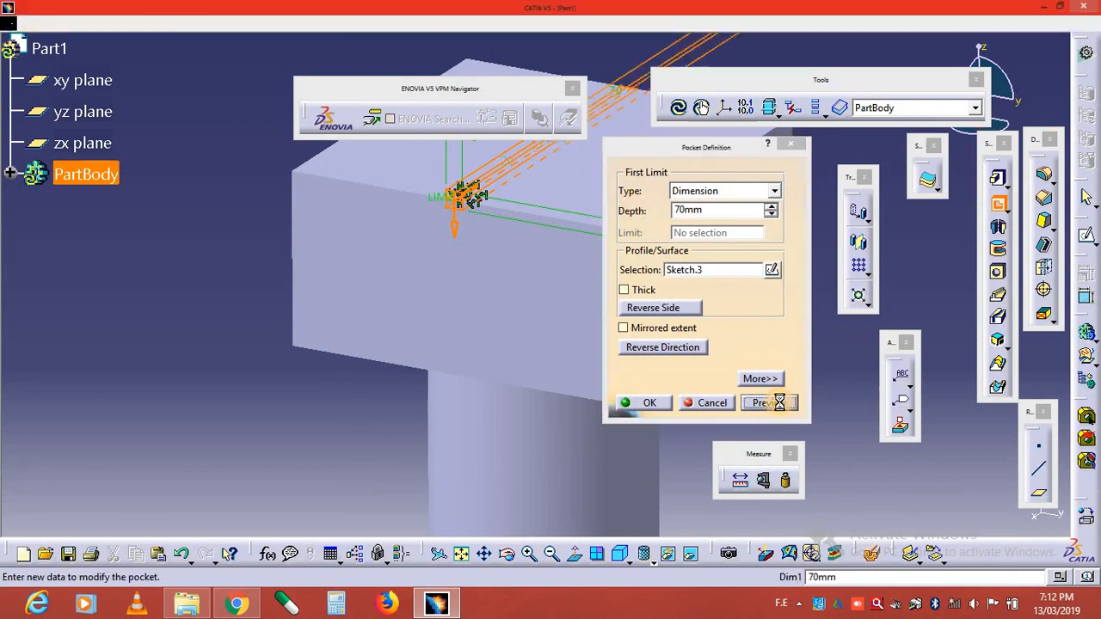
{"action": "left_click", "coordinate": [645, 402]}
{"action": "middle_click_drag", "start_coordinate": [545, 221], "coordinate": [492, 452]}
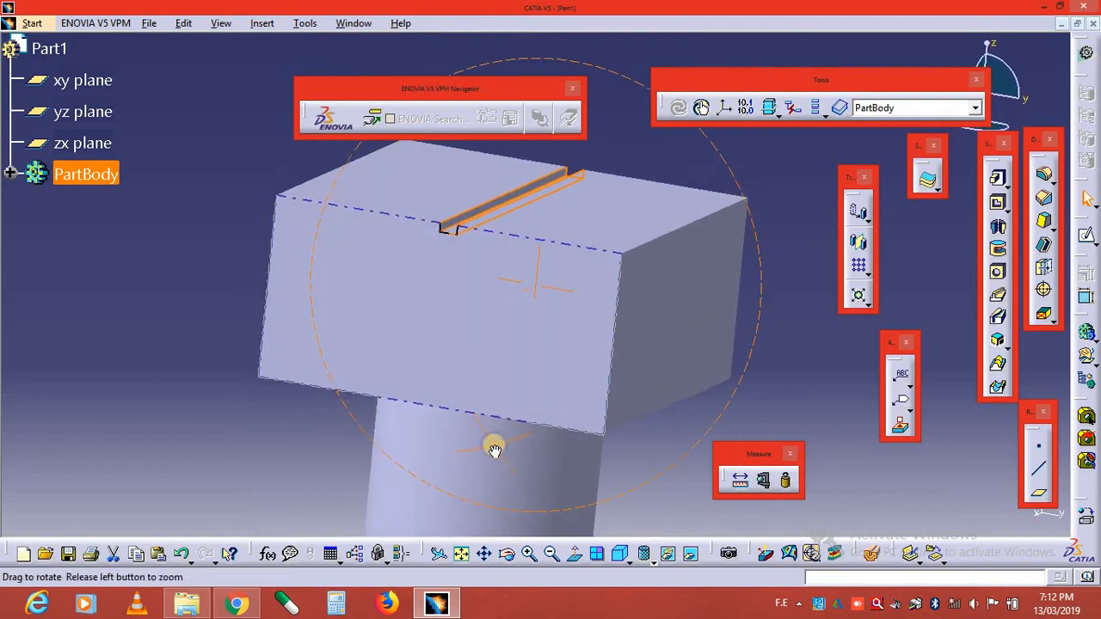
{"action": "left_click", "coordinate": [609, 147]}
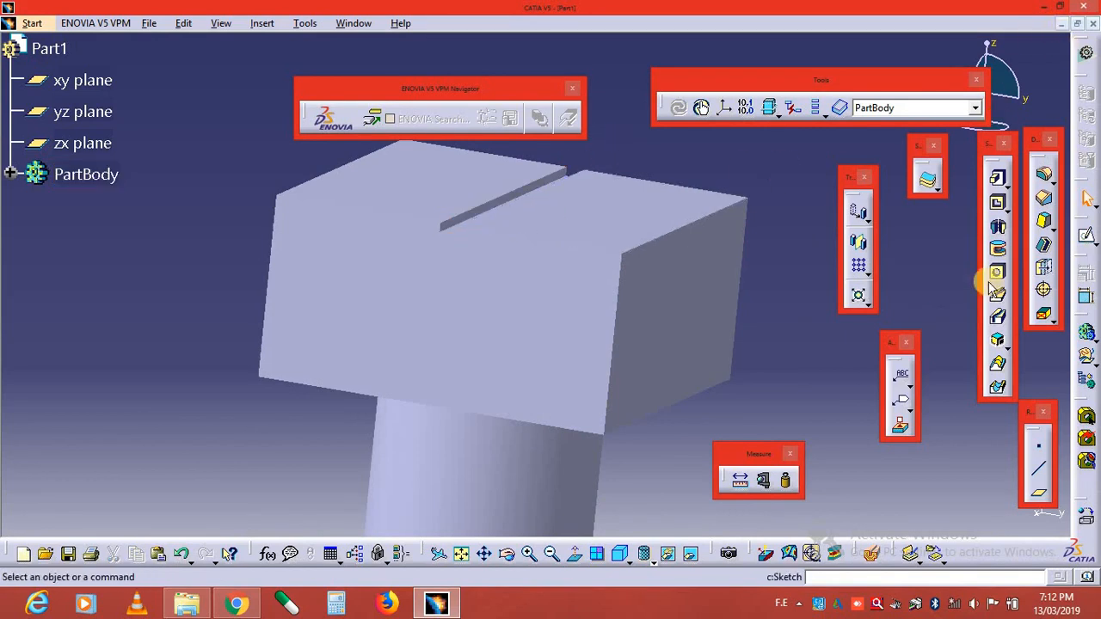
{"action": "left_click", "coordinate": [1044, 220]}
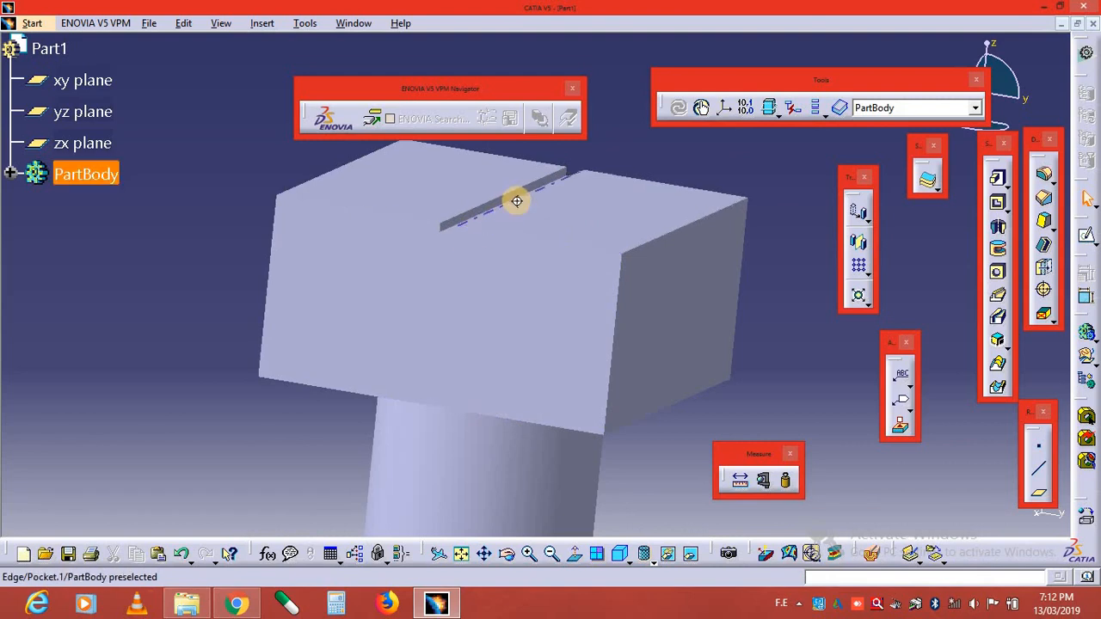
{"action": "middle_click_drag", "start_coordinate": [516, 213], "coordinate": [607, 180]}
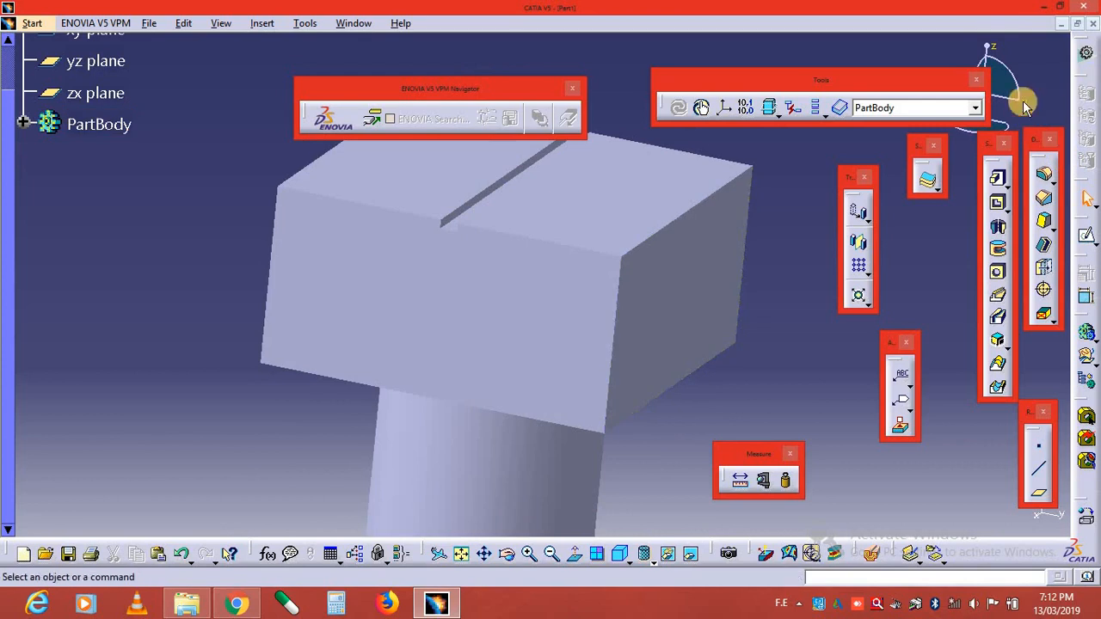
Close the grooved square-headed part and save it to the Desktop as Part2.
{"action": "left_click", "coordinate": [1091, 23]}
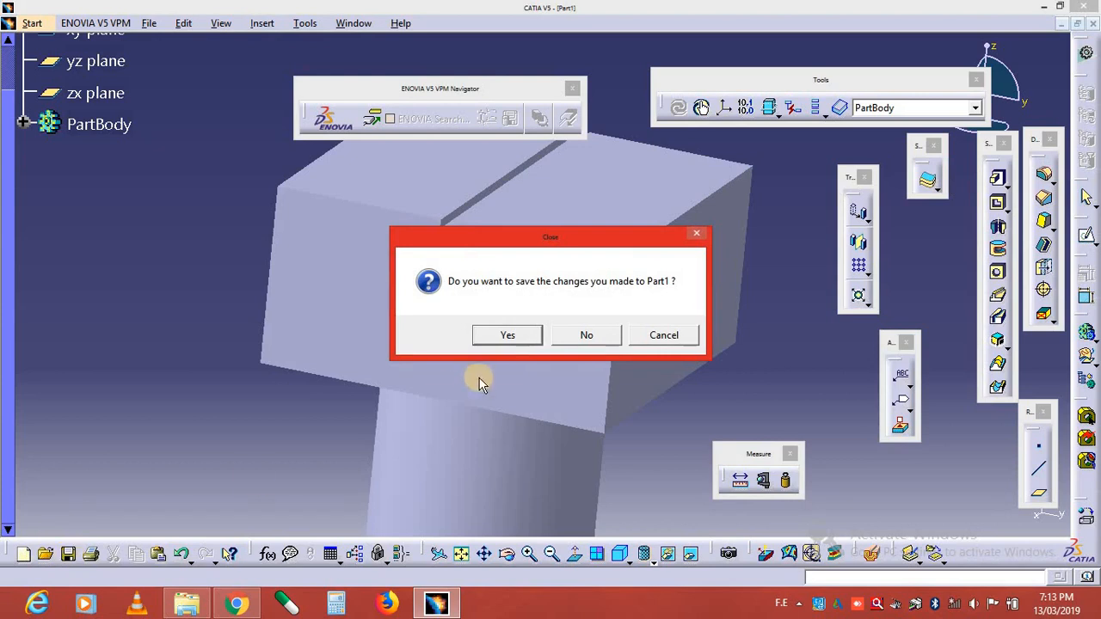
{"action": "left_click", "coordinate": [517, 335]}
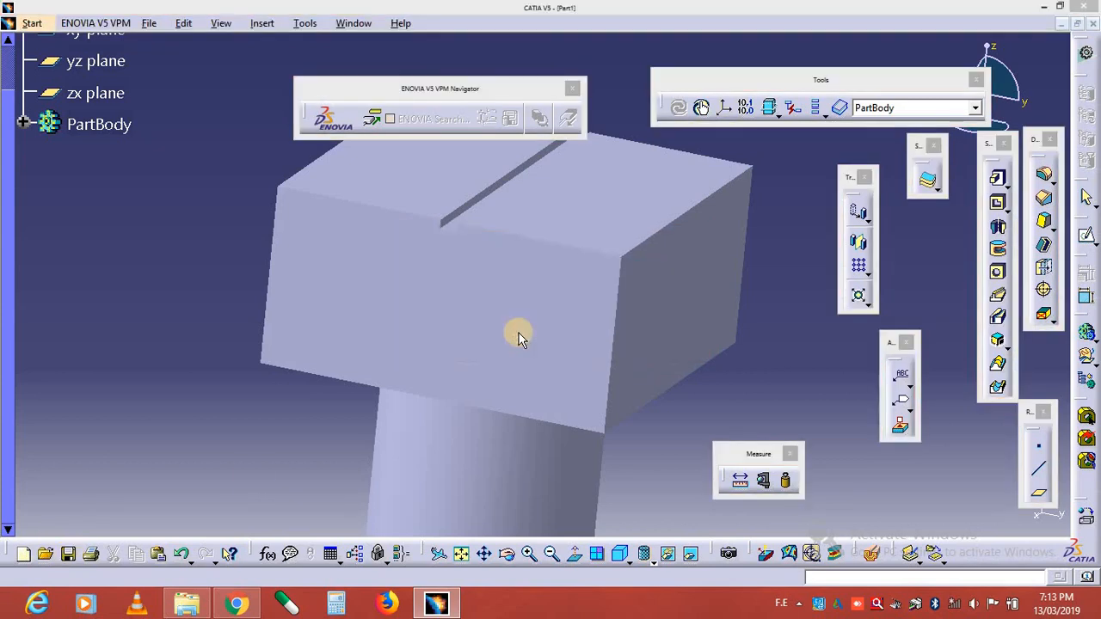
{"action": "left_click", "coordinate": [383, 248]}
{"action": "left_click", "coordinate": [521, 428]}
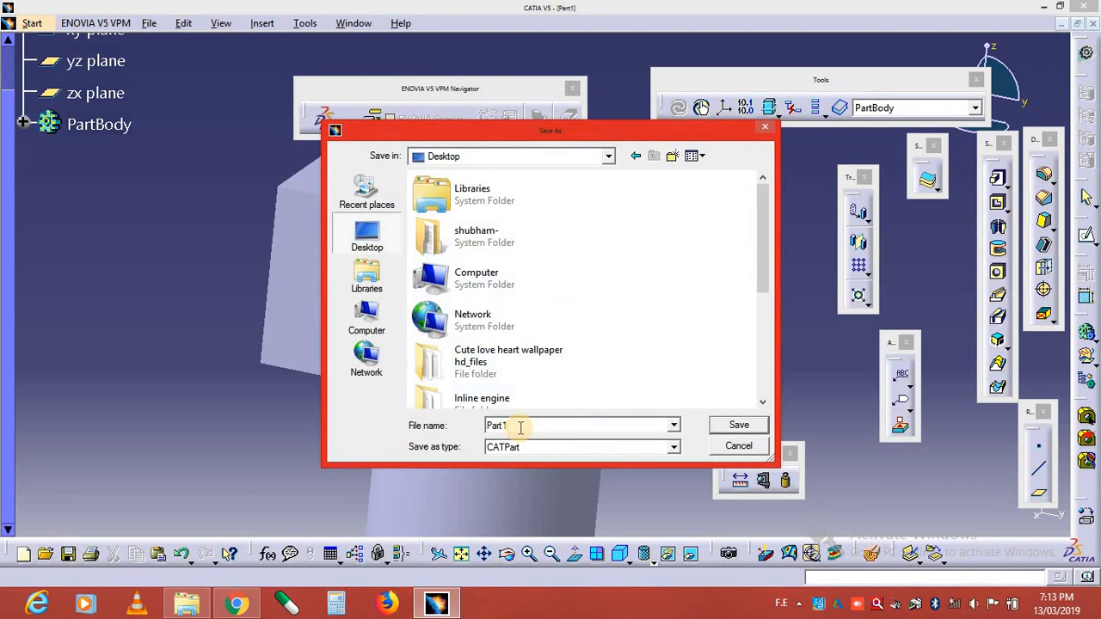
{"action": "key", "text": "BackSpace"}
{"action": "type", "text": "2"}
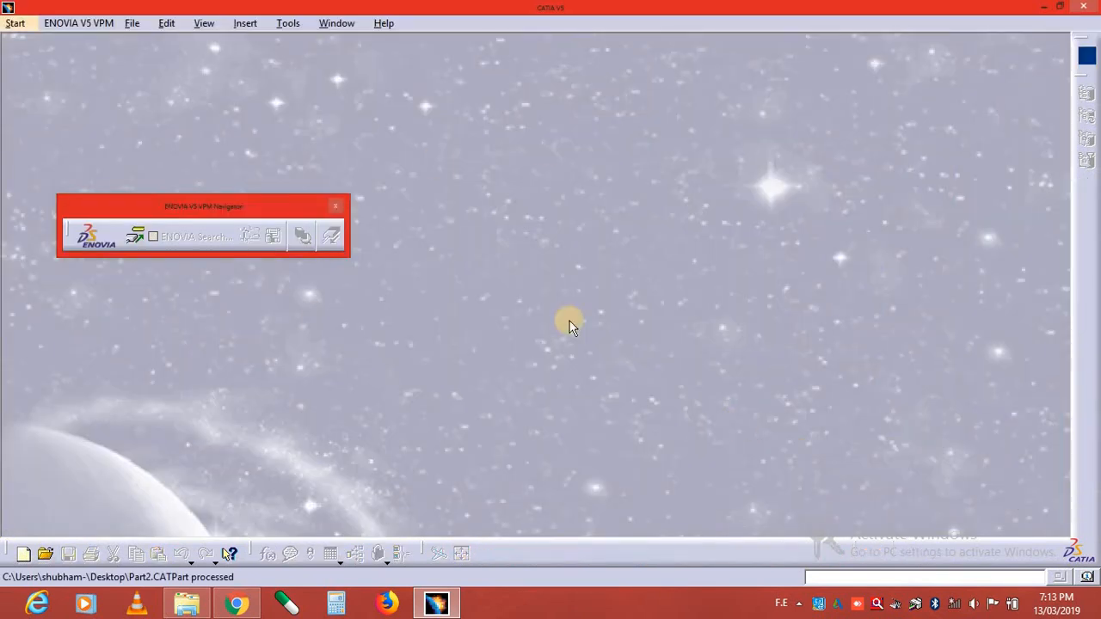
{"action": "left_click", "coordinate": [21, 25]}
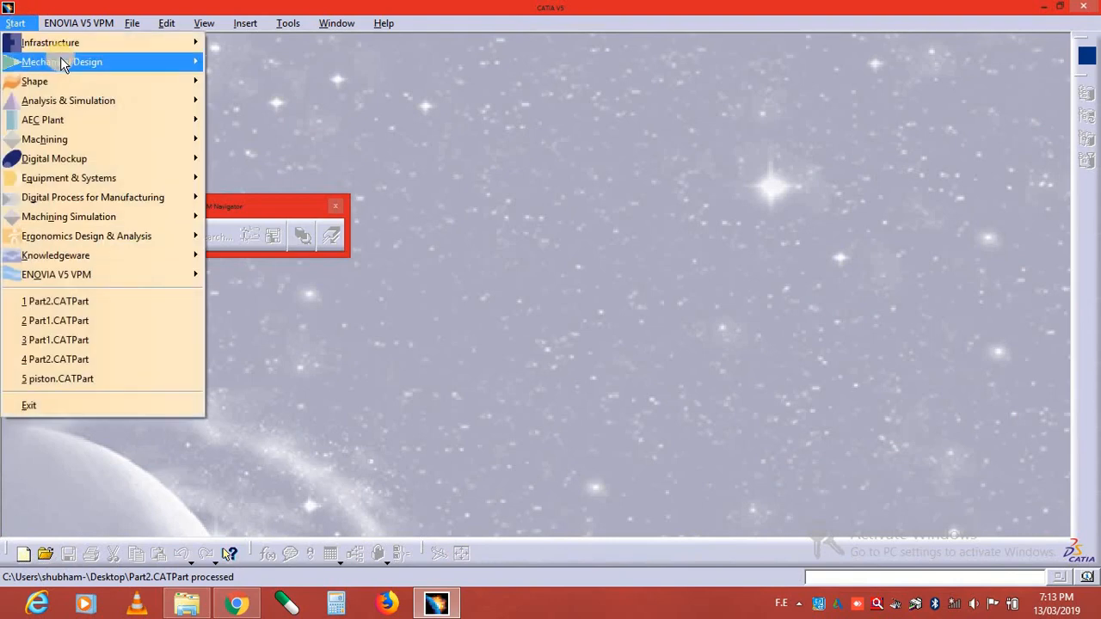
{"action": "mouse_move", "coordinate": [86, 62]}
{"action": "left_click", "coordinate": [239, 82]}
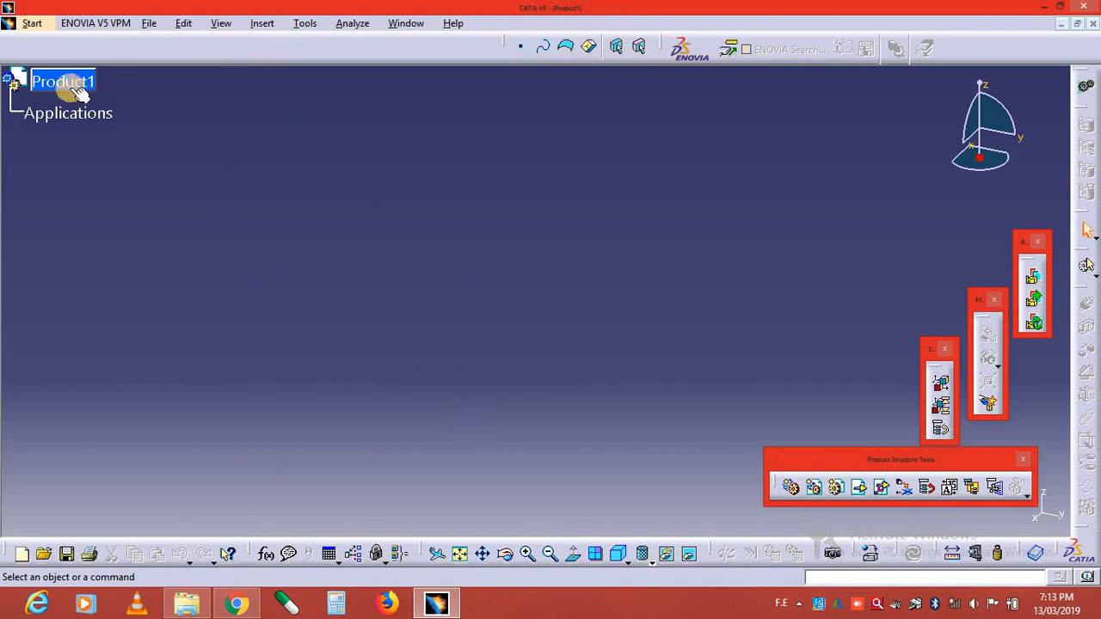
{"action": "left_click", "coordinate": [32, 23]}
{"action": "mouse_move", "coordinate": [105, 62]}
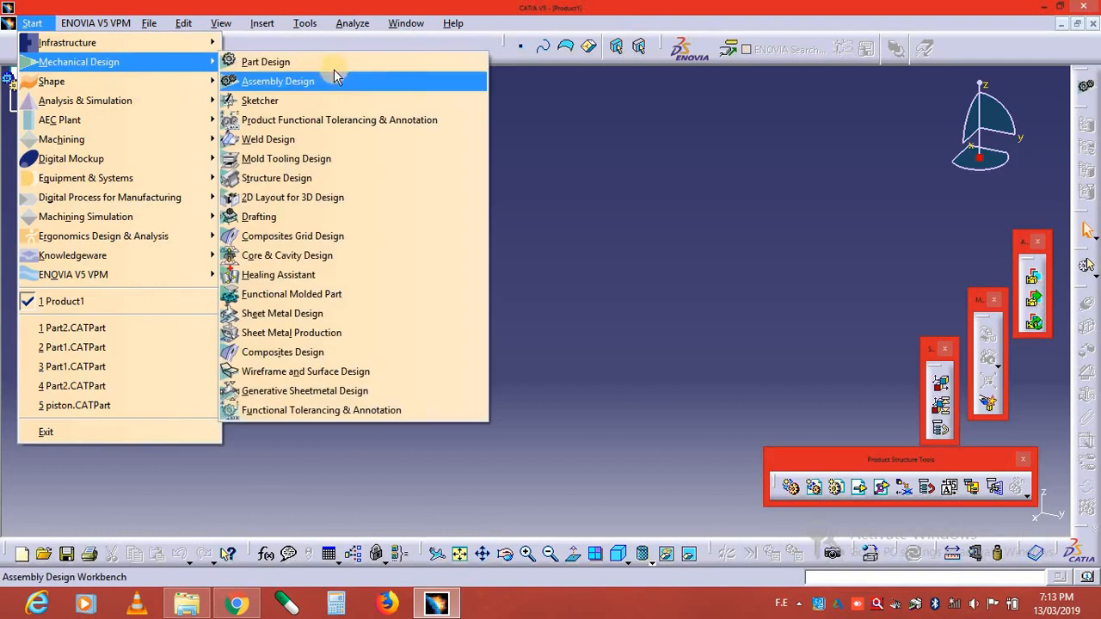
{"action": "left_click", "coordinate": [319, 63]}
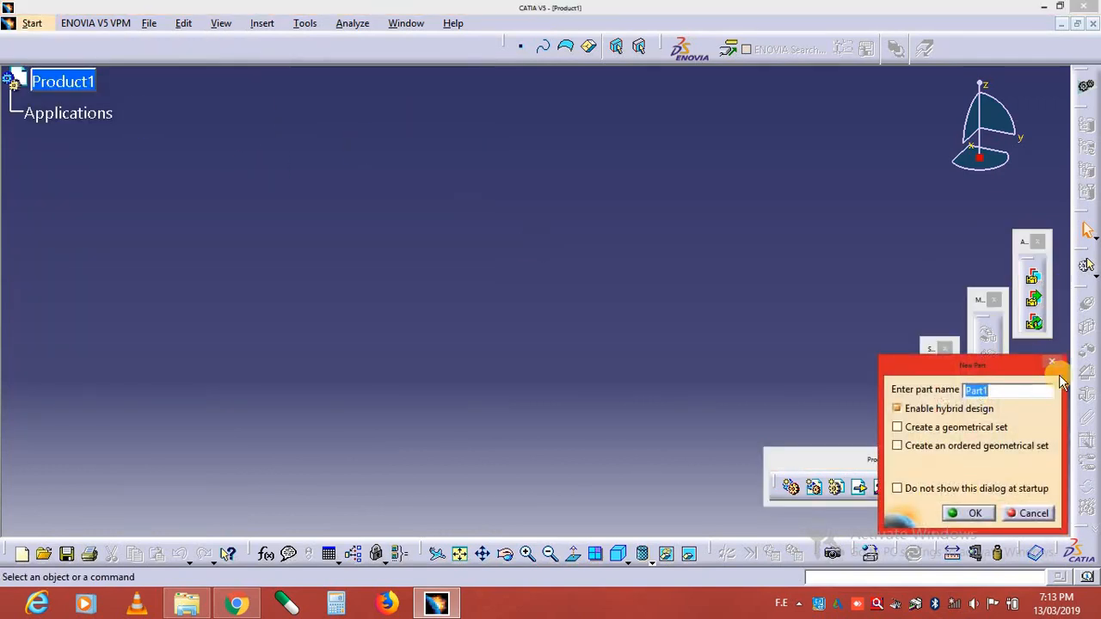
{"action": "left_click", "coordinate": [1057, 366]}
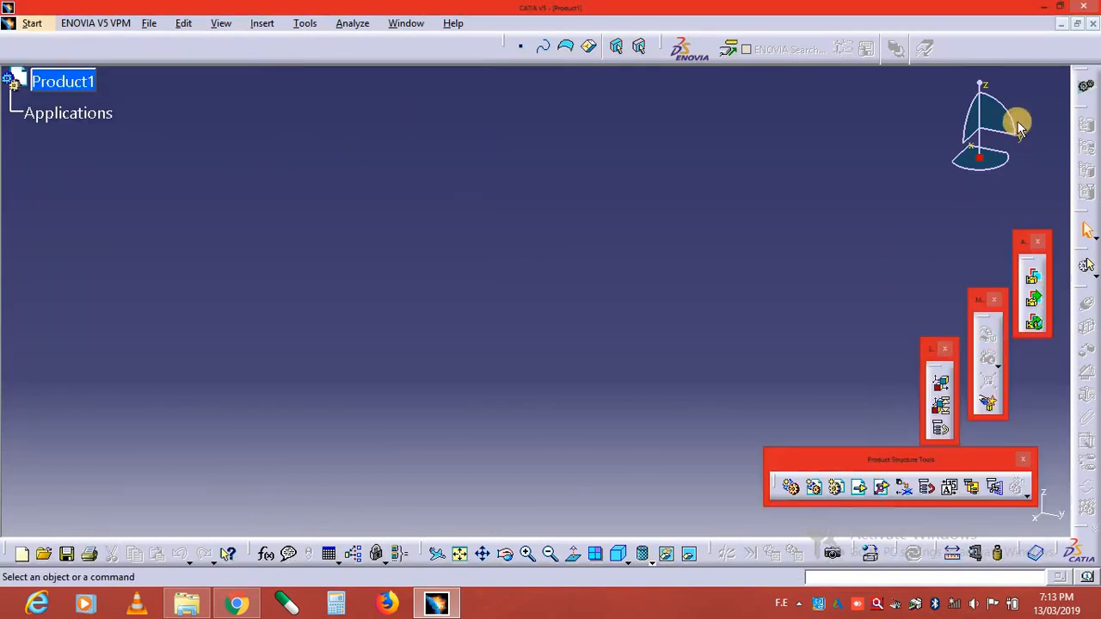
{"action": "left_click", "coordinate": [1091, 24]}
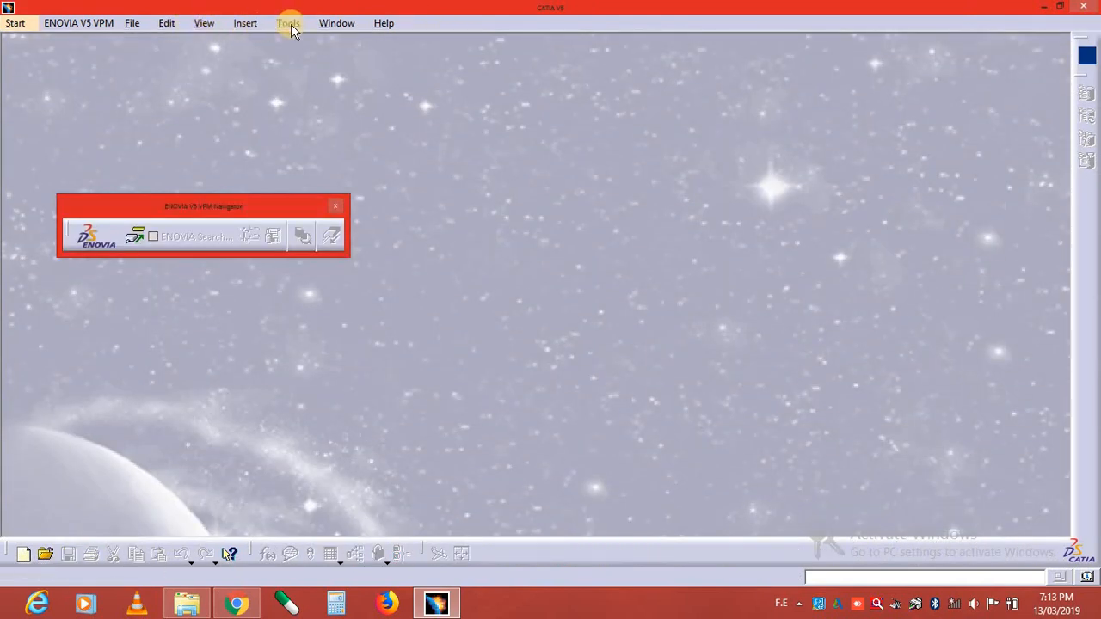
Create a new document of type Product.
{"action": "left_click", "coordinate": [134, 24]}
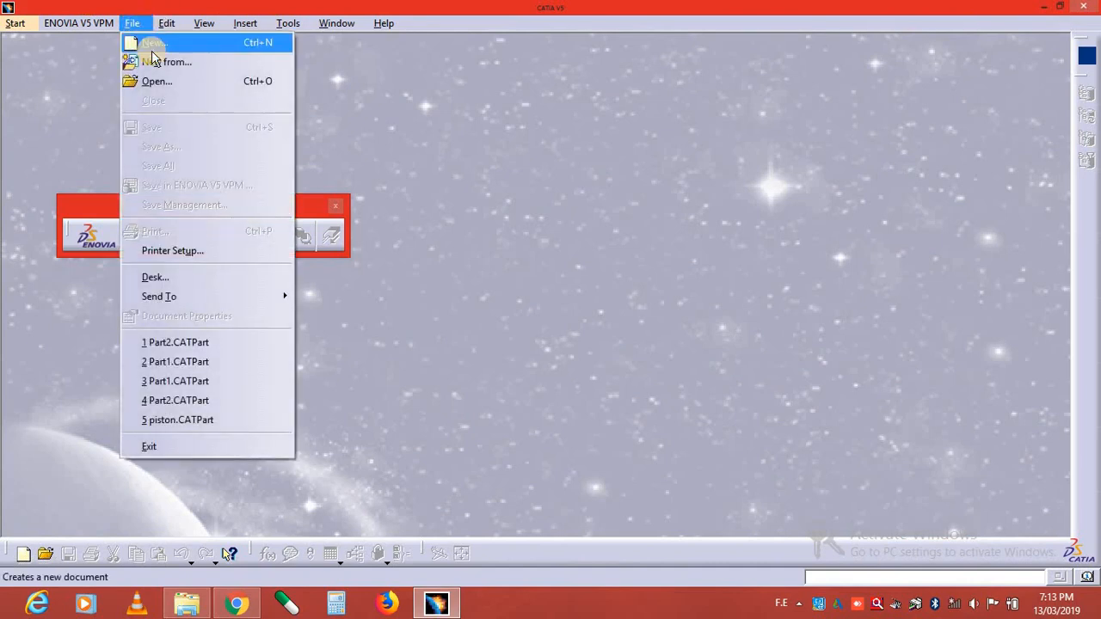
{"action": "left_click", "coordinate": [175, 43]}
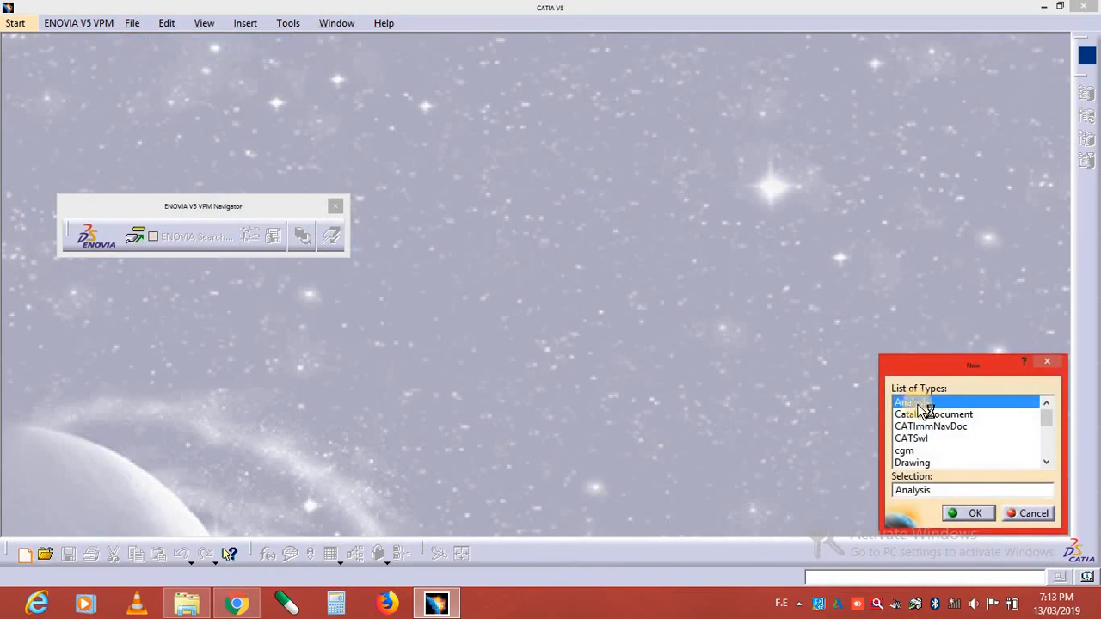
{"action": "left_click", "coordinate": [1045, 448]}
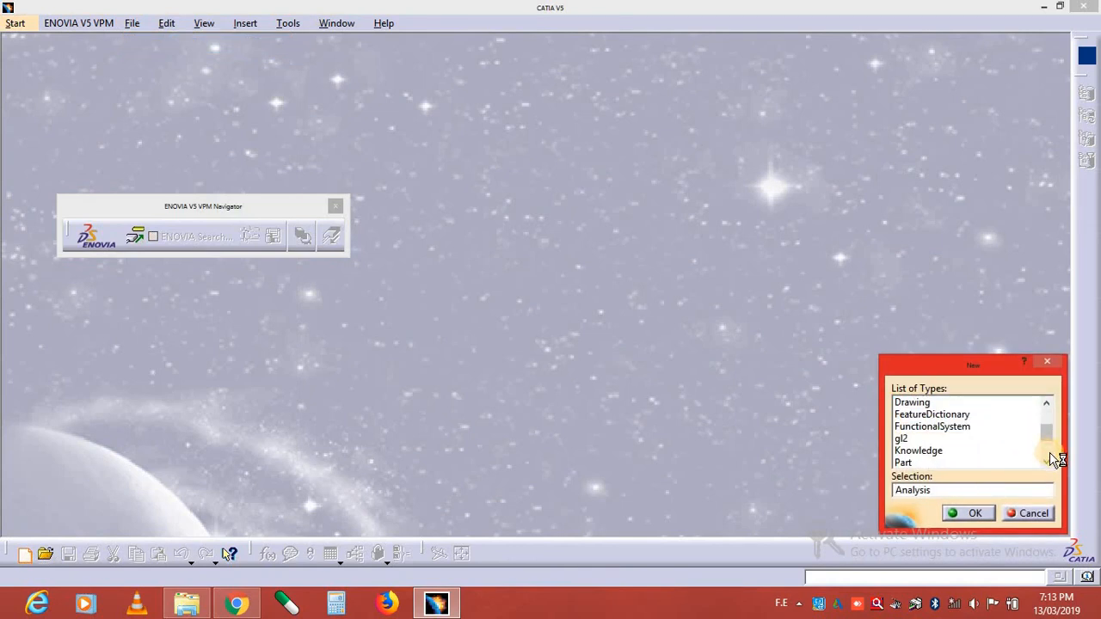
{"action": "left_click", "coordinate": [1045, 449]}
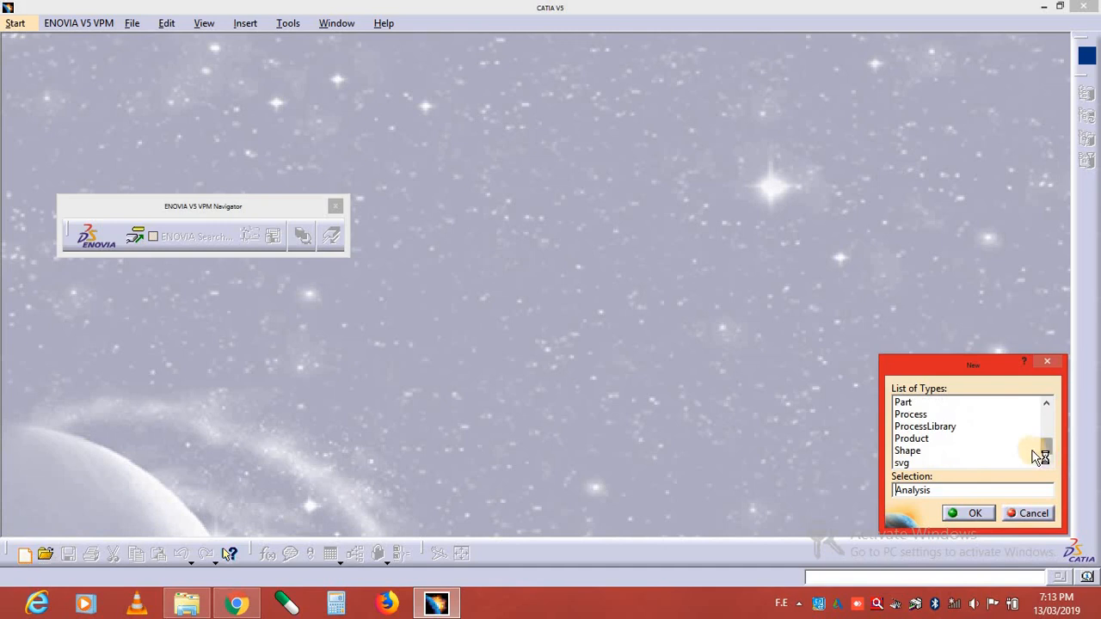
{"action": "left_click", "coordinate": [925, 440]}
{"action": "left_click", "coordinate": [971, 516]}
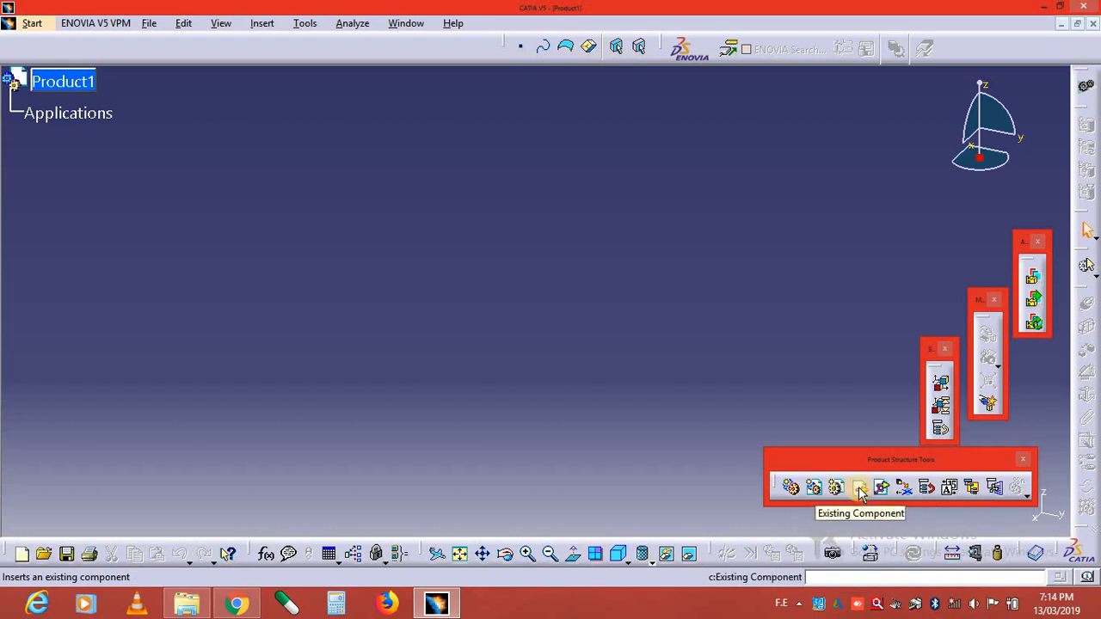
Insert Part1.CATPart from the Desktop into Product1 as an existing component.
{"action": "left_click", "coordinate": [860, 490]}
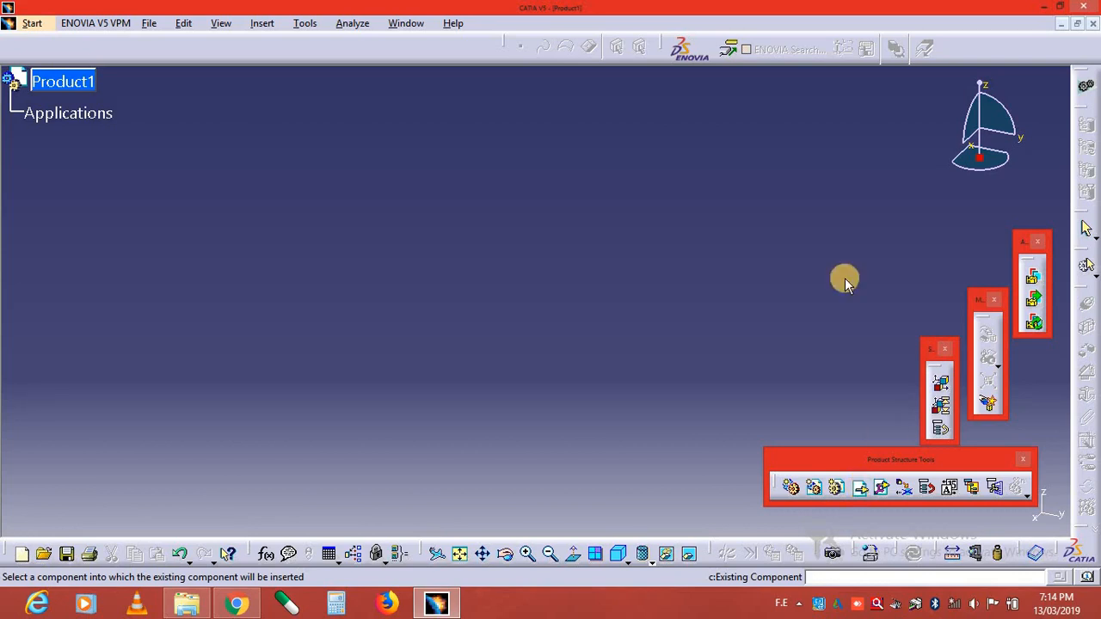
{"action": "left_click", "coordinate": [73, 83]}
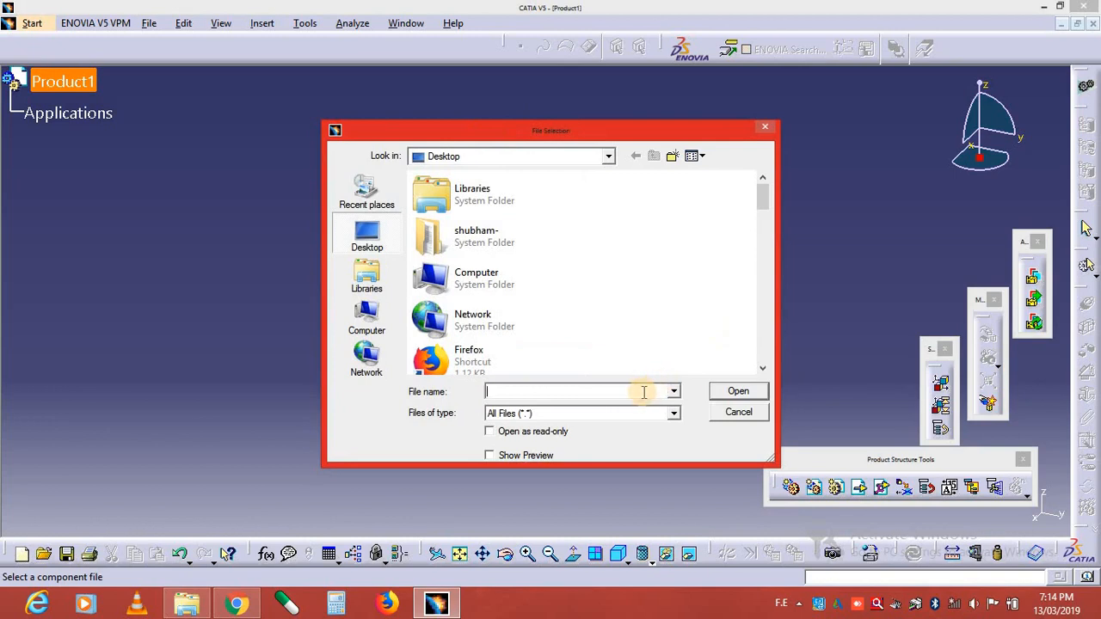
{"action": "type", "text": "1"}
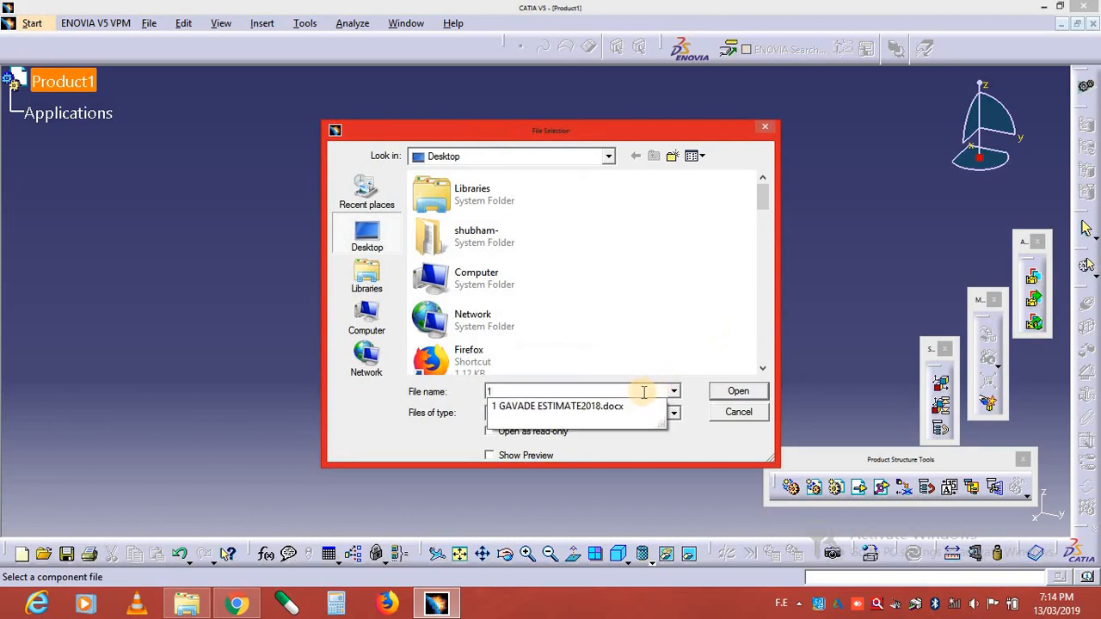
{"action": "key", "text": "BackSpace"}
{"action": "type", "text": "PA"}
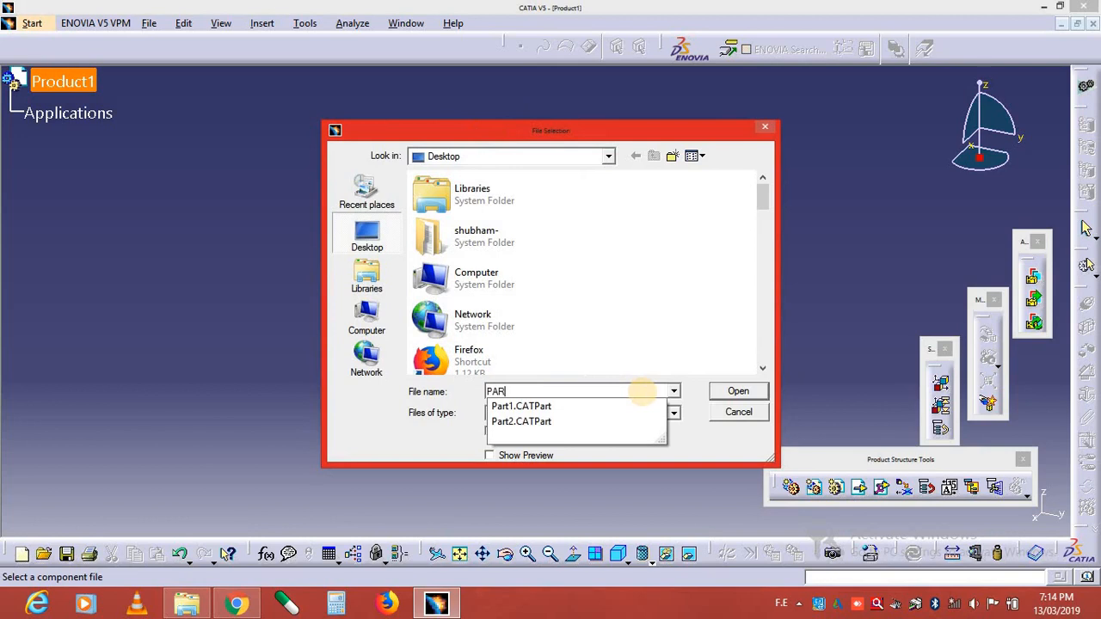
{"action": "type", "text": "R"}
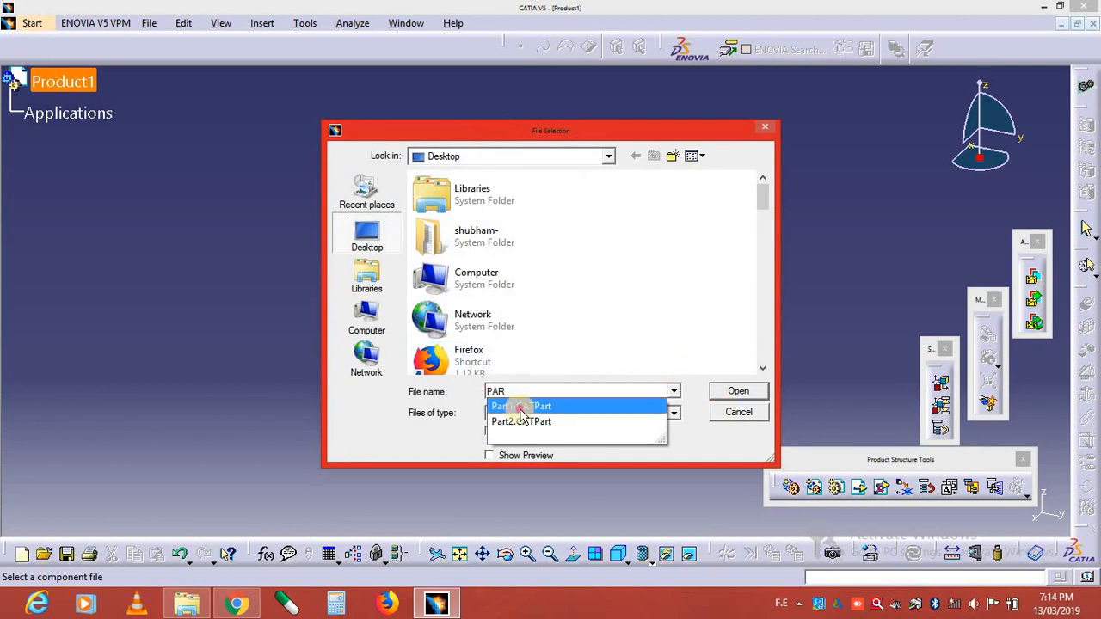
{"action": "left_click", "coordinate": [742, 391]}
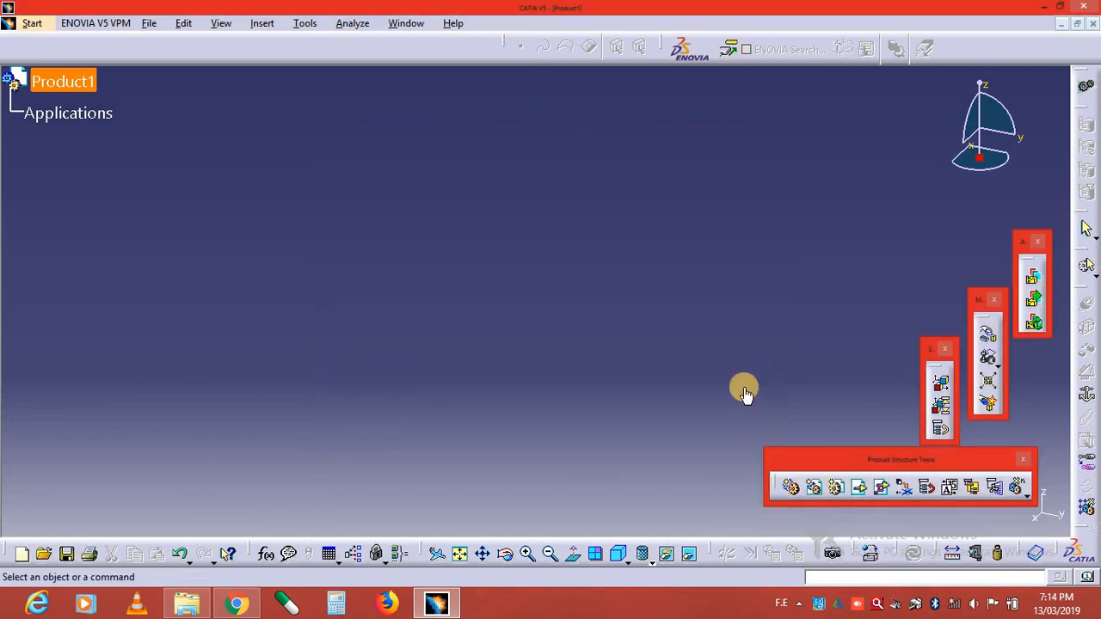
{"action": "middle_click_drag", "start_coordinate": [551, 272], "coordinate": [605, 225]}
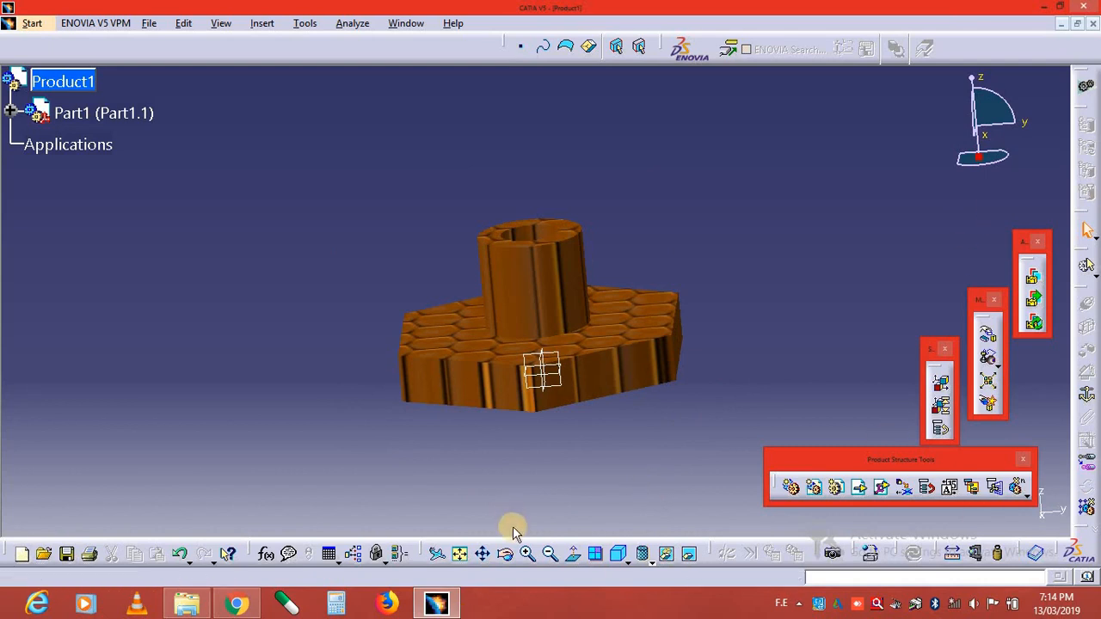
{"action": "left_click", "coordinate": [882, 488]}
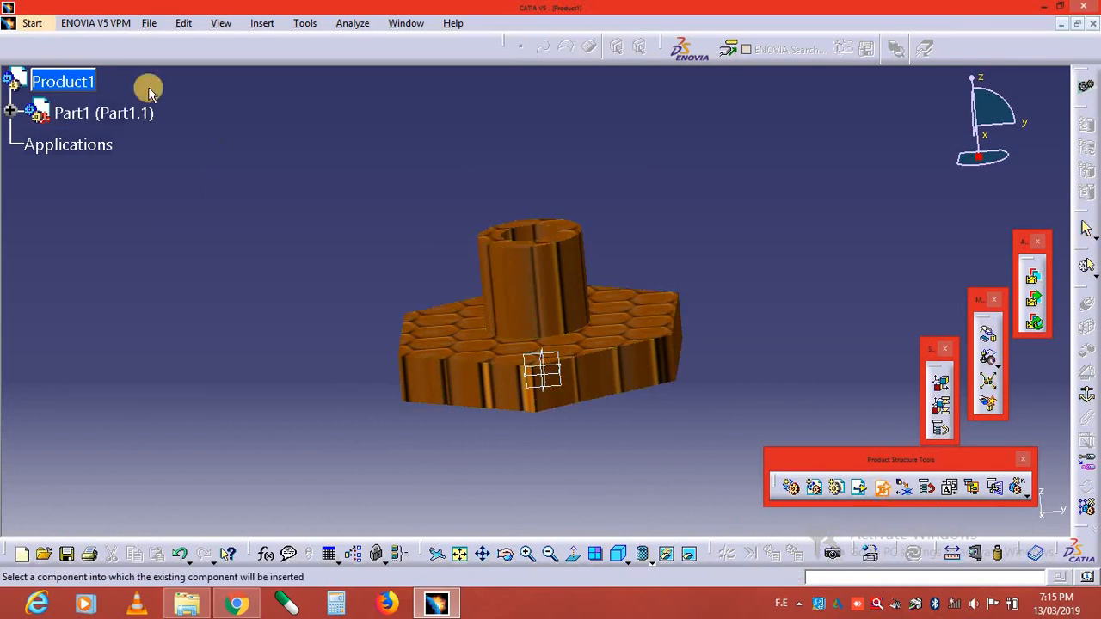
{"action": "left_click", "coordinate": [79, 82]}
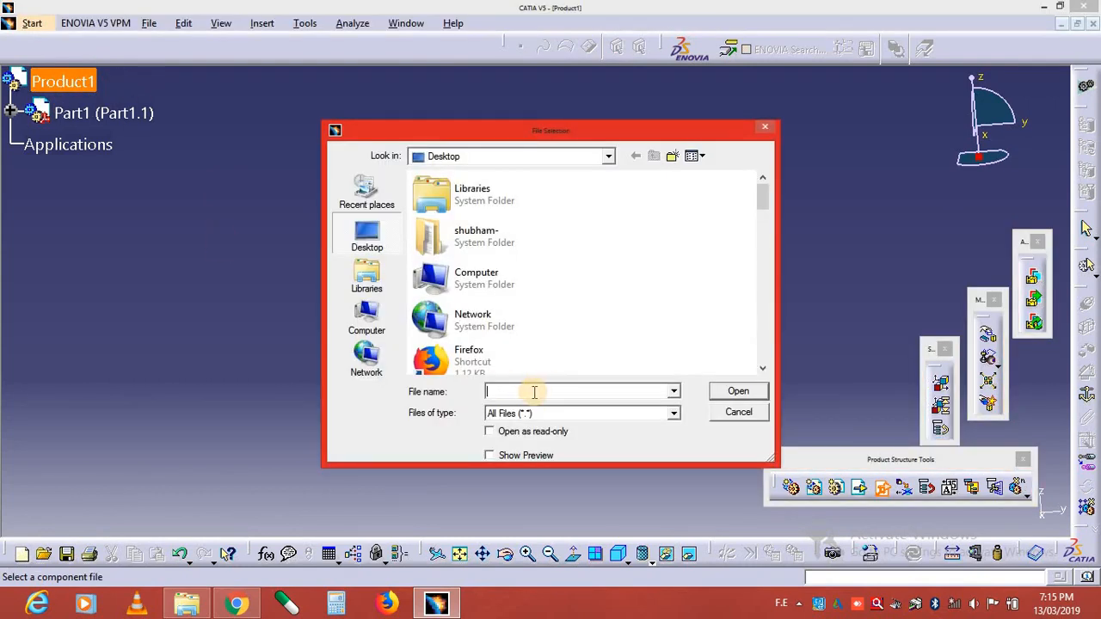
{"action": "type", "text": "PAR"}
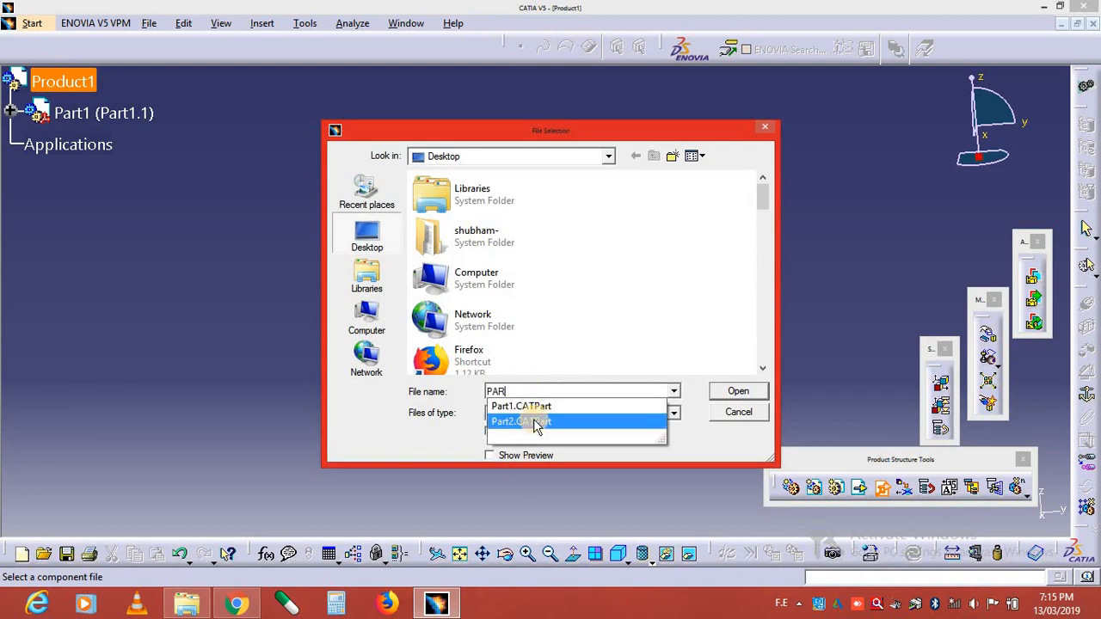
{"action": "left_click", "coordinate": [536, 422]}
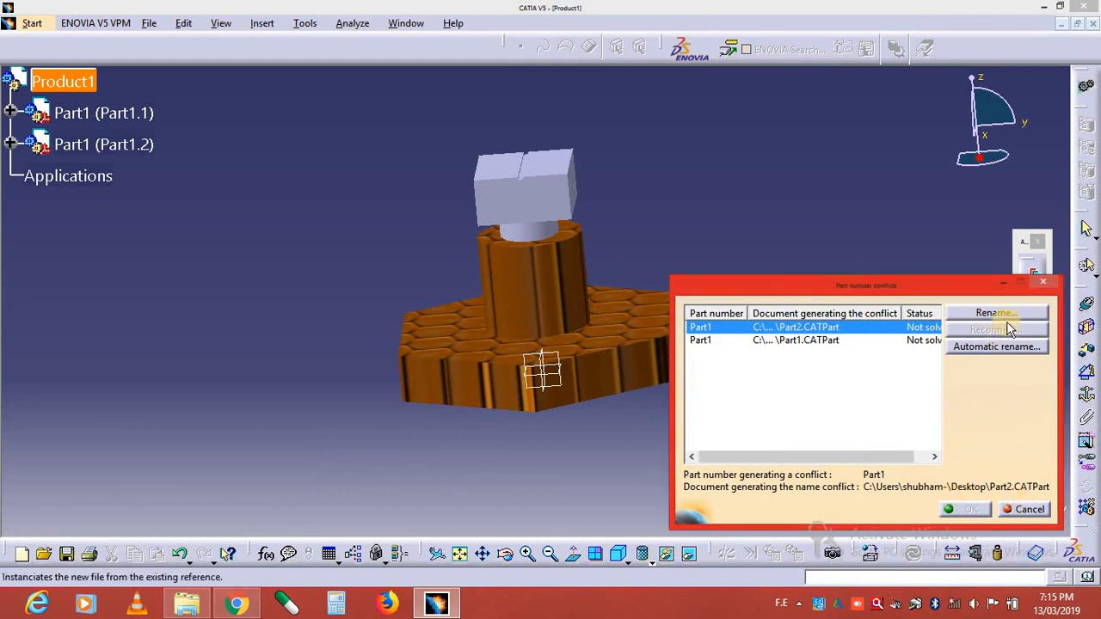
{"action": "left_click", "coordinate": [1026, 511]}
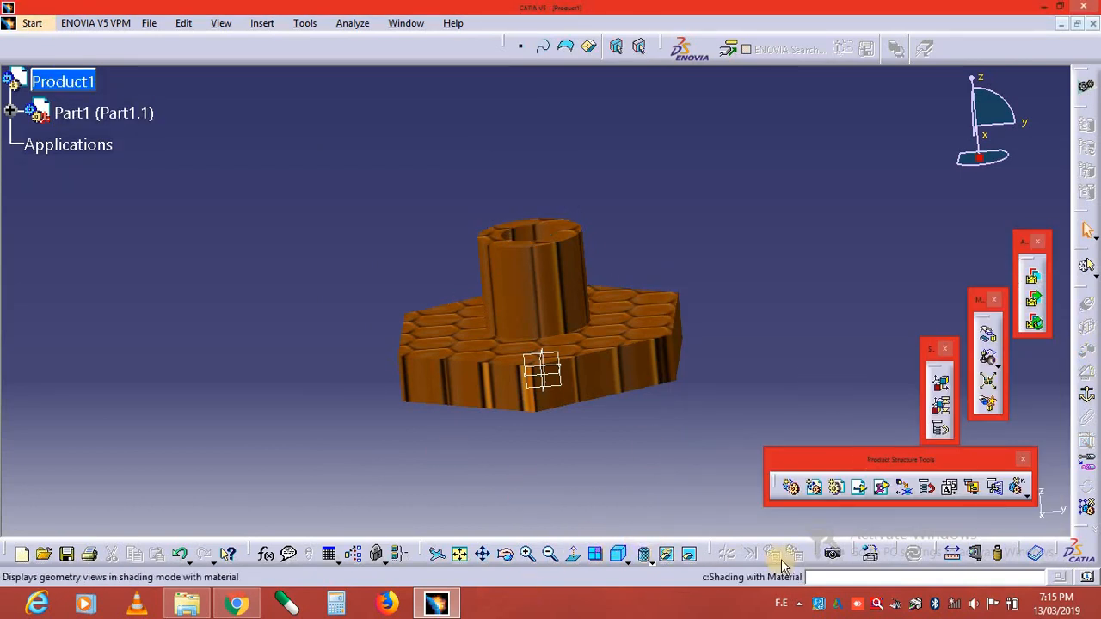
Insert Part2.CATPart into Product1 with positioning and resolve the part number conflict with an automatic rename.
{"action": "left_click", "coordinate": [882, 488]}
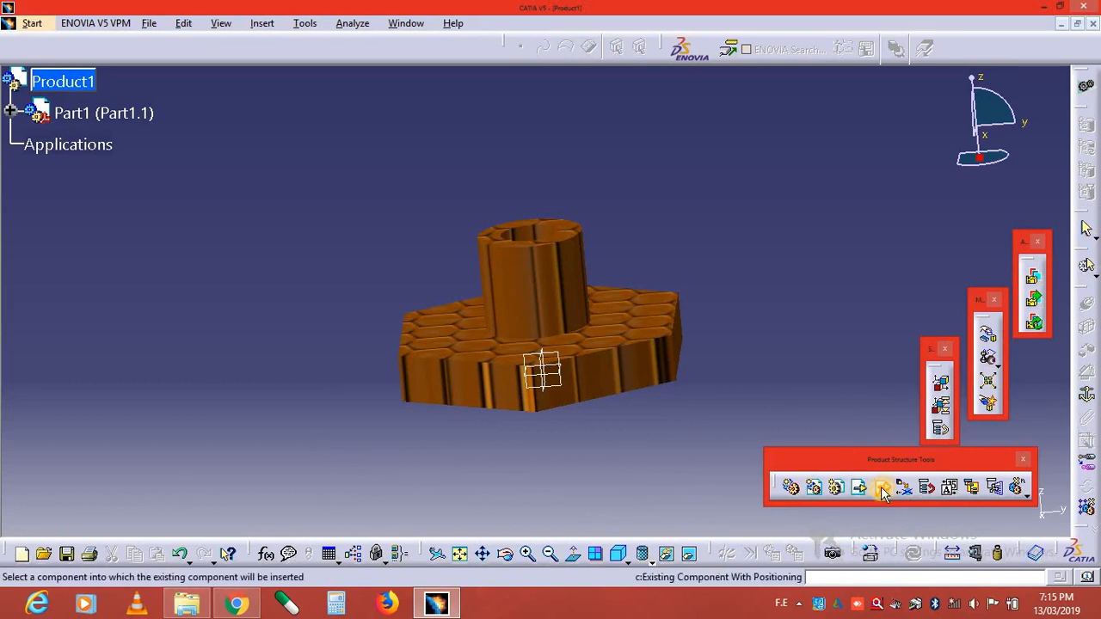
{"action": "left_click", "coordinate": [72, 81]}
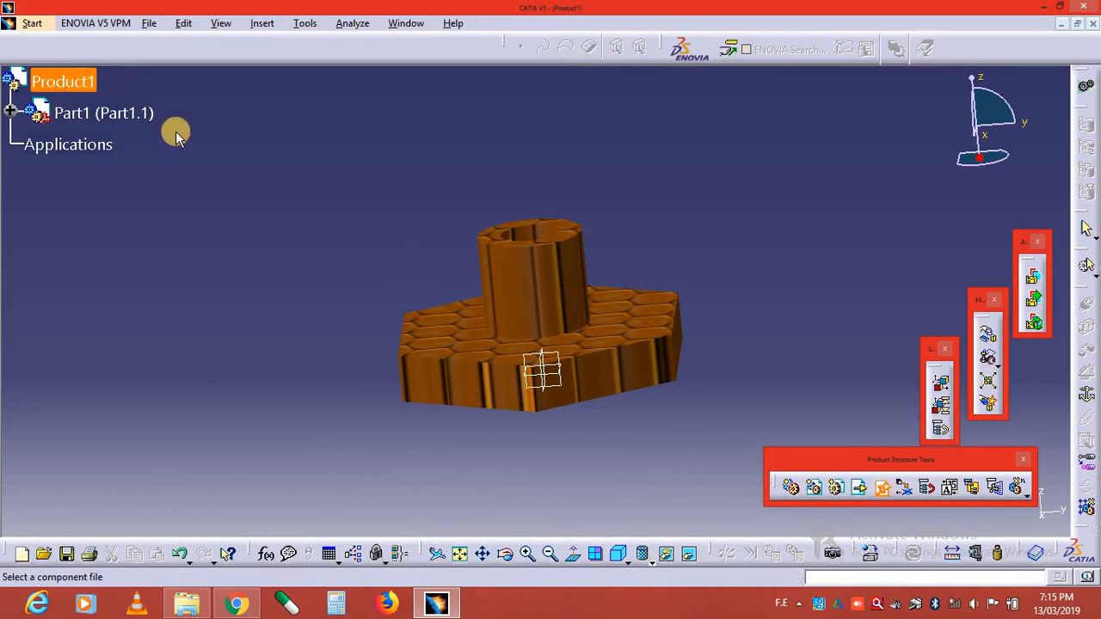
{"action": "type", "text": "PA"}
{"action": "left_click", "coordinate": [517, 422]}
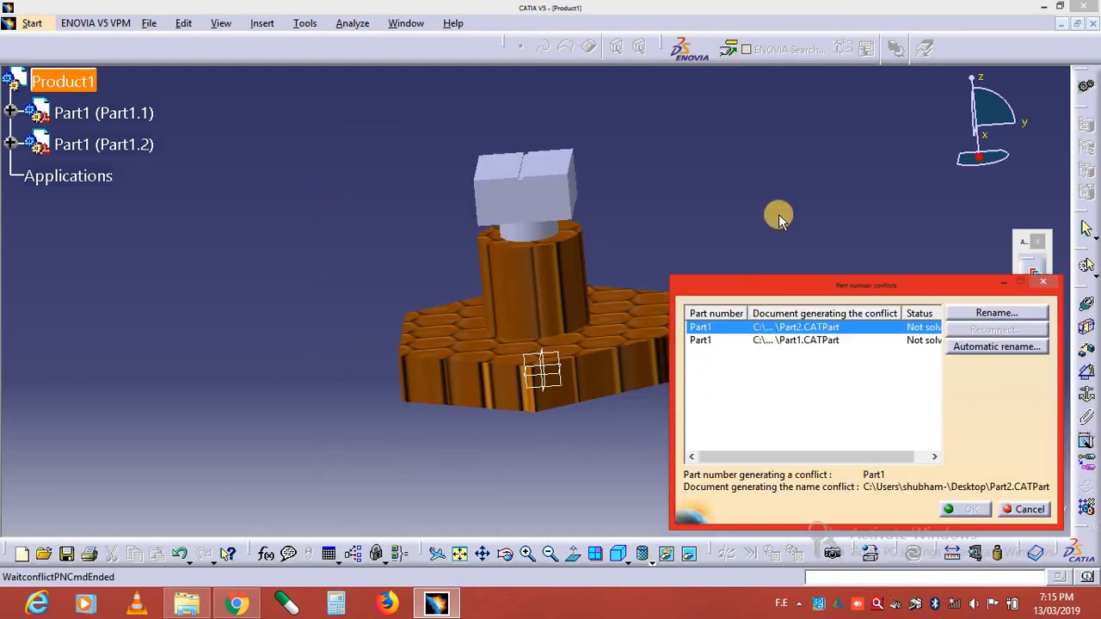
{"action": "left_click", "coordinate": [983, 348]}
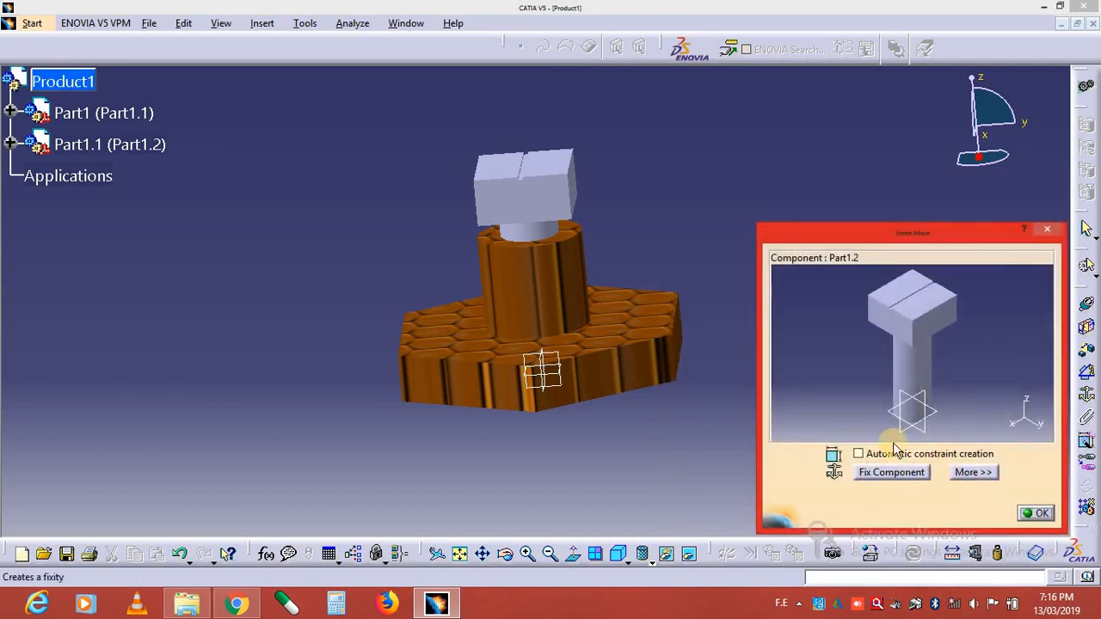
Move the square-headed part out of the bore and clear of the hexagonal part with Smart Move.
{"action": "left_click", "coordinate": [533, 182]}
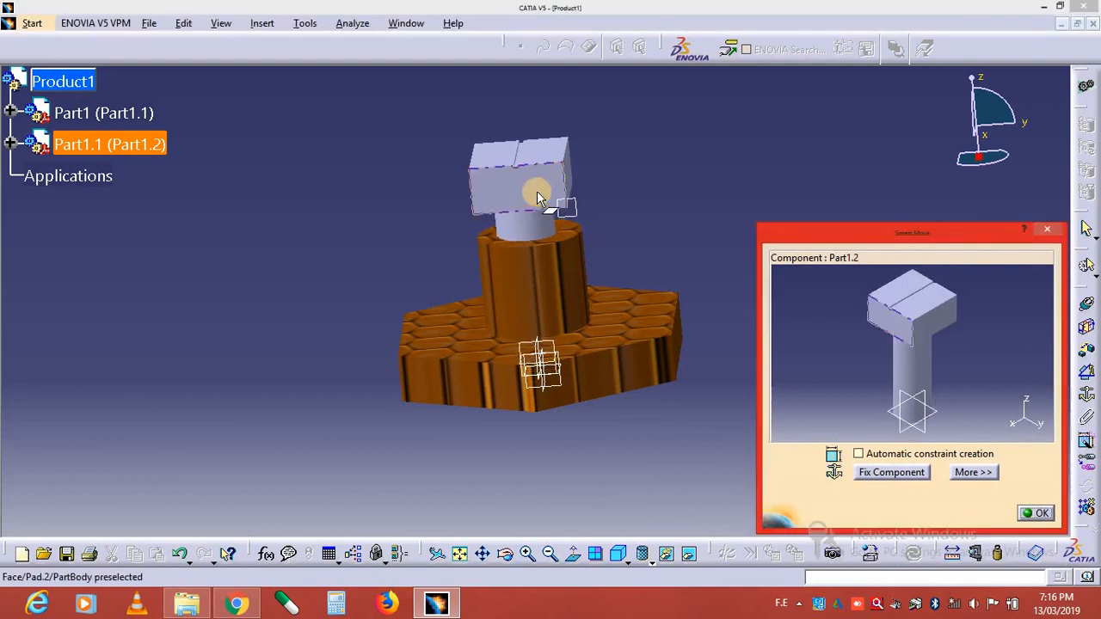
{"action": "left_click_drag", "start_coordinate": [551, 163], "coordinate": [563, 262]}
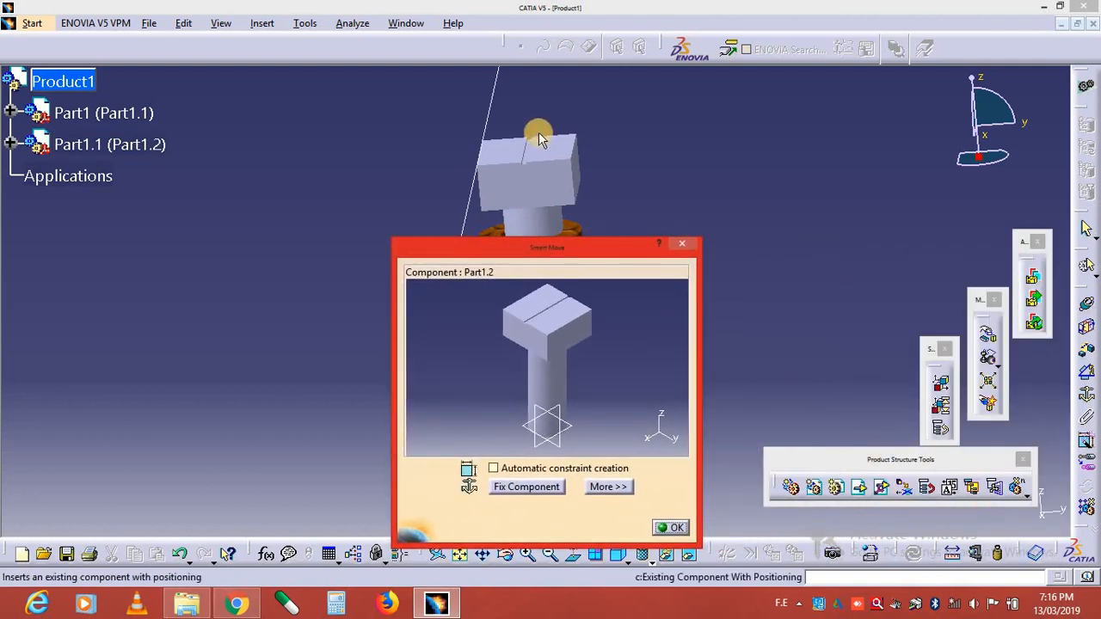
{"action": "left_click", "coordinate": [560, 173]}
{"action": "left_click_drag", "start_coordinate": [560, 173], "coordinate": [524, 167]}
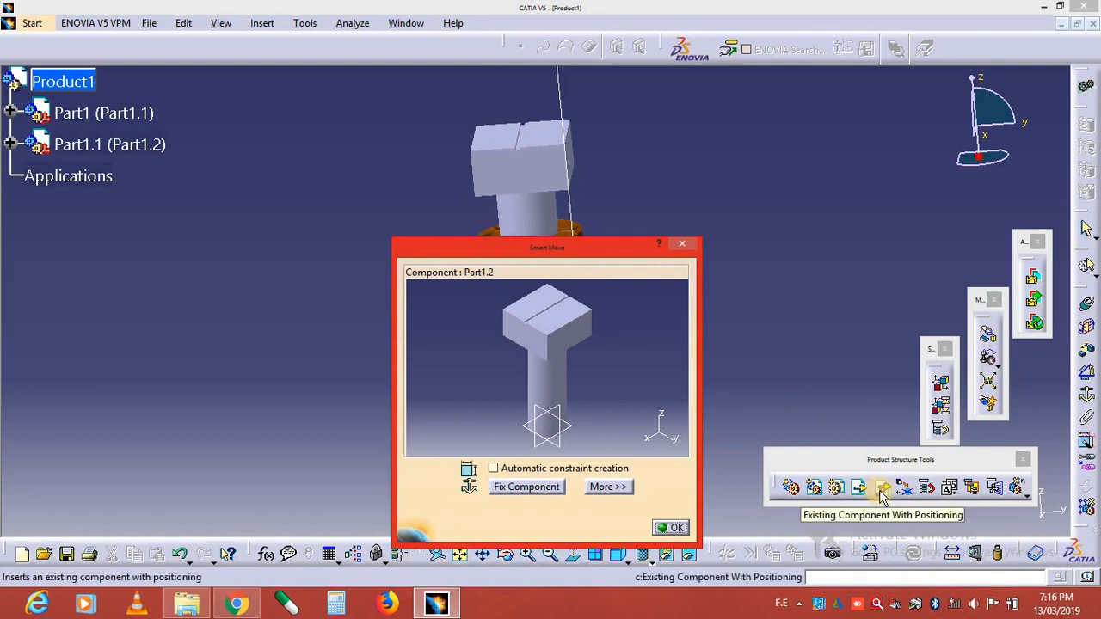
{"action": "left_click", "coordinate": [529, 164]}
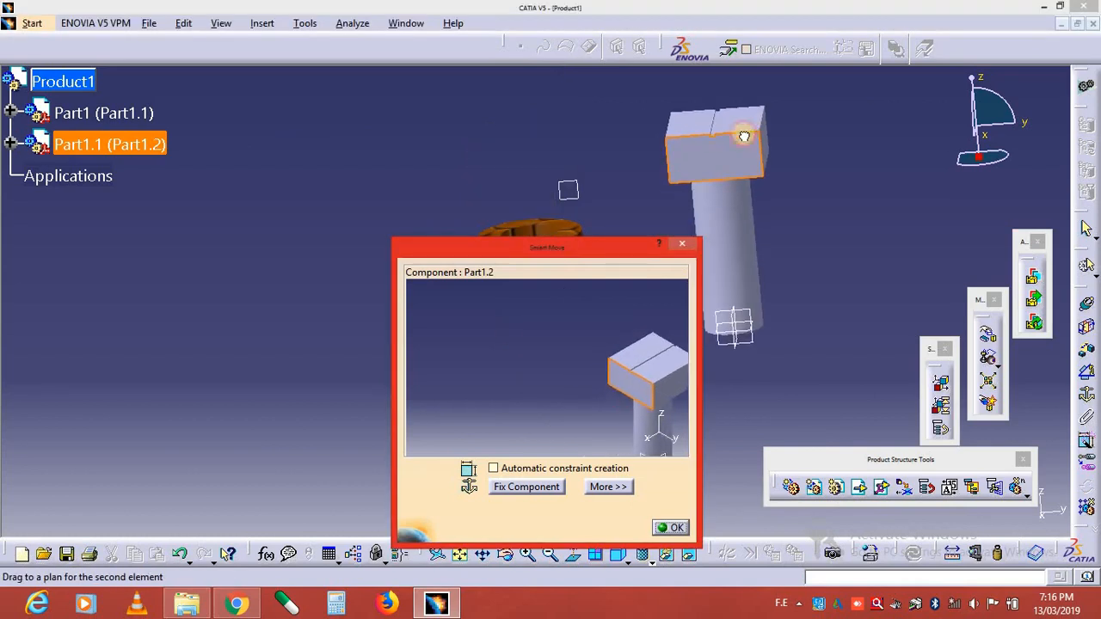
Fix the square-headed part in place, close Smart Move, and delete the fix constraint.
{"action": "left_click", "coordinate": [536, 487]}
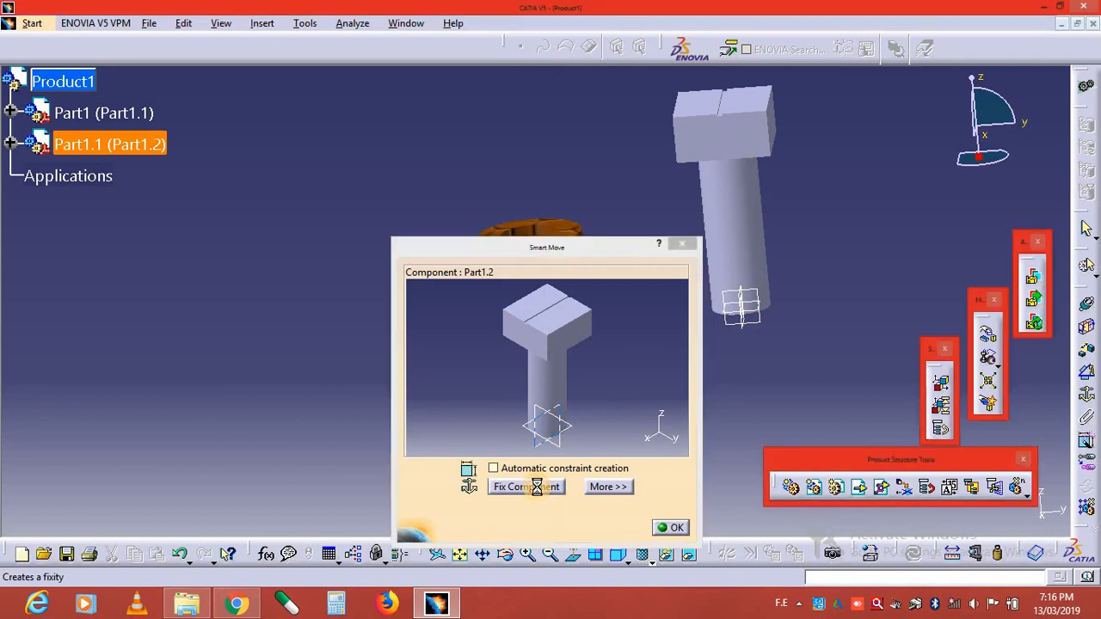
{"action": "left_click", "coordinate": [671, 529]}
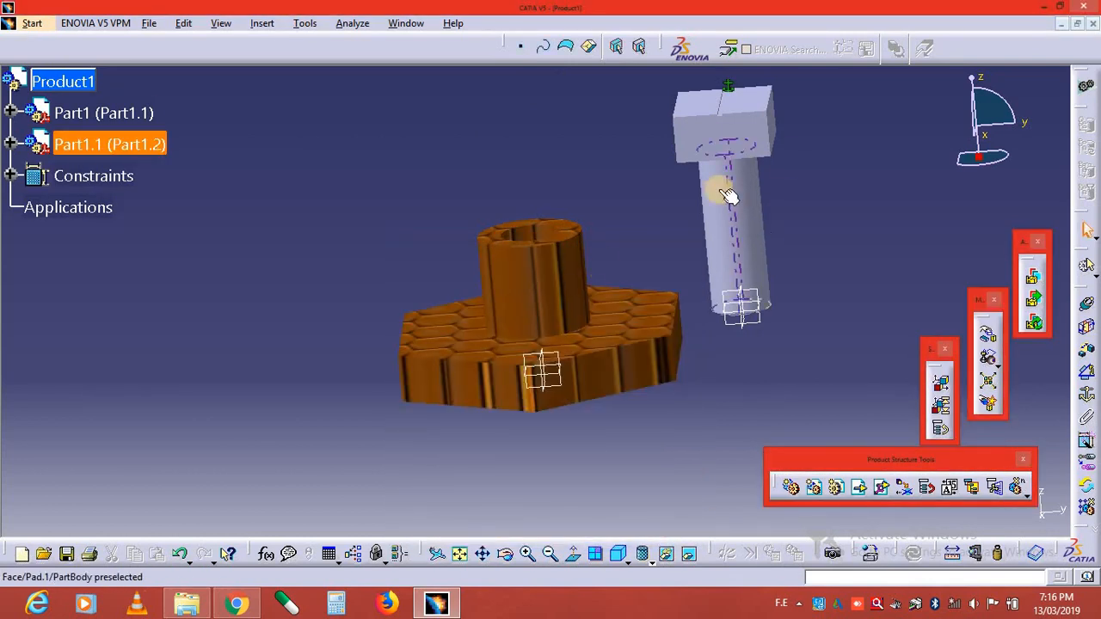
{"action": "right_click", "coordinate": [727, 88]}
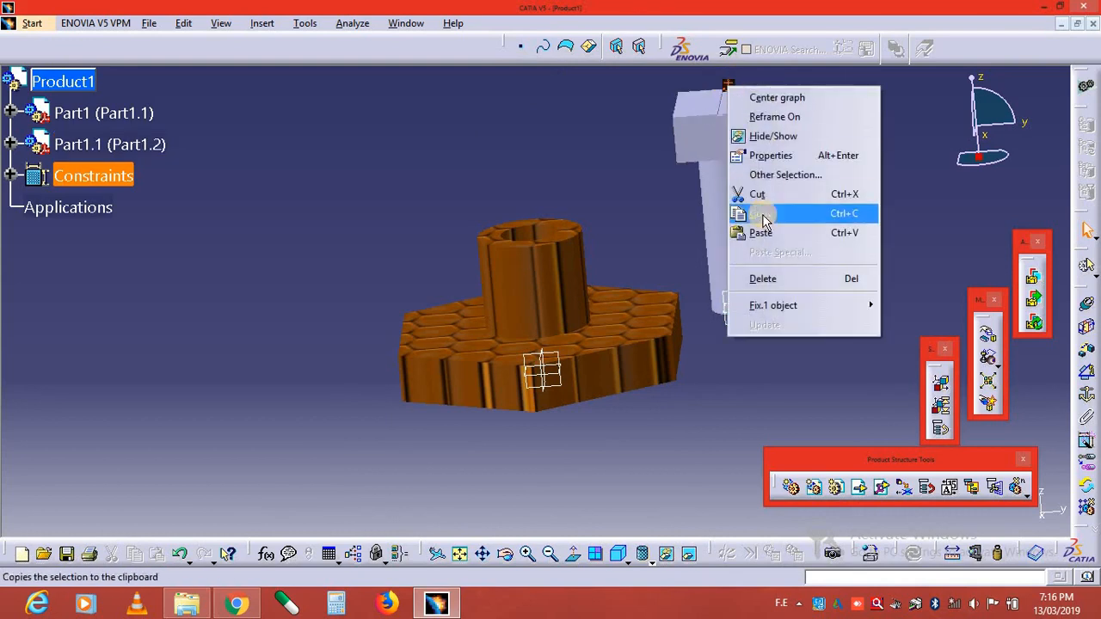
{"action": "left_click", "coordinate": [780, 280]}
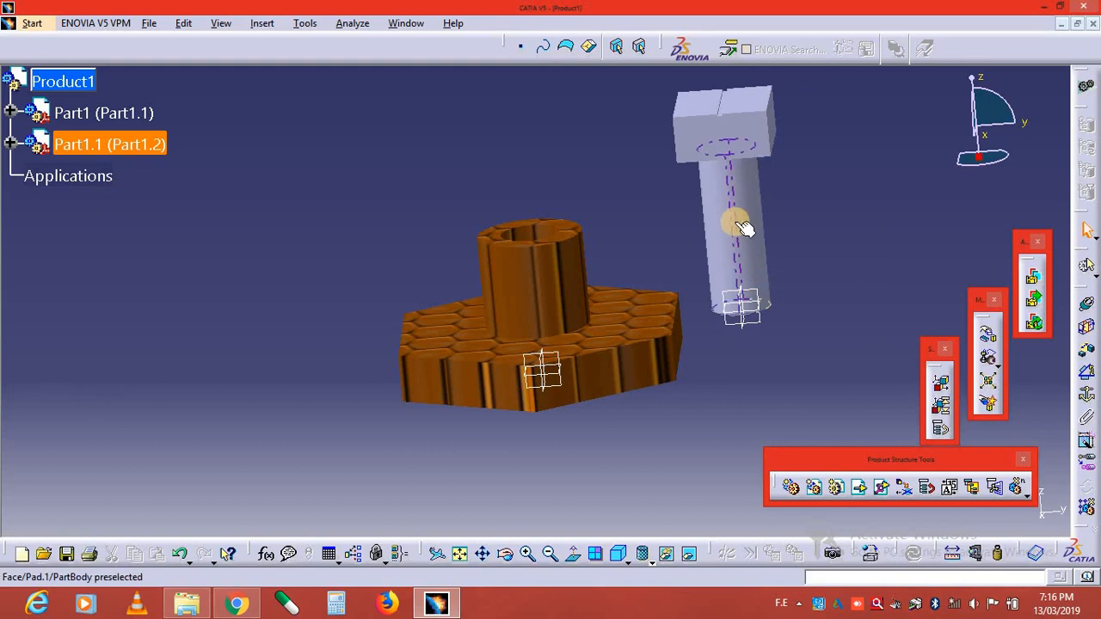
Start Manipulation and shift the square-headed part slightly along the X axis.
{"action": "left_click", "coordinate": [990, 338]}
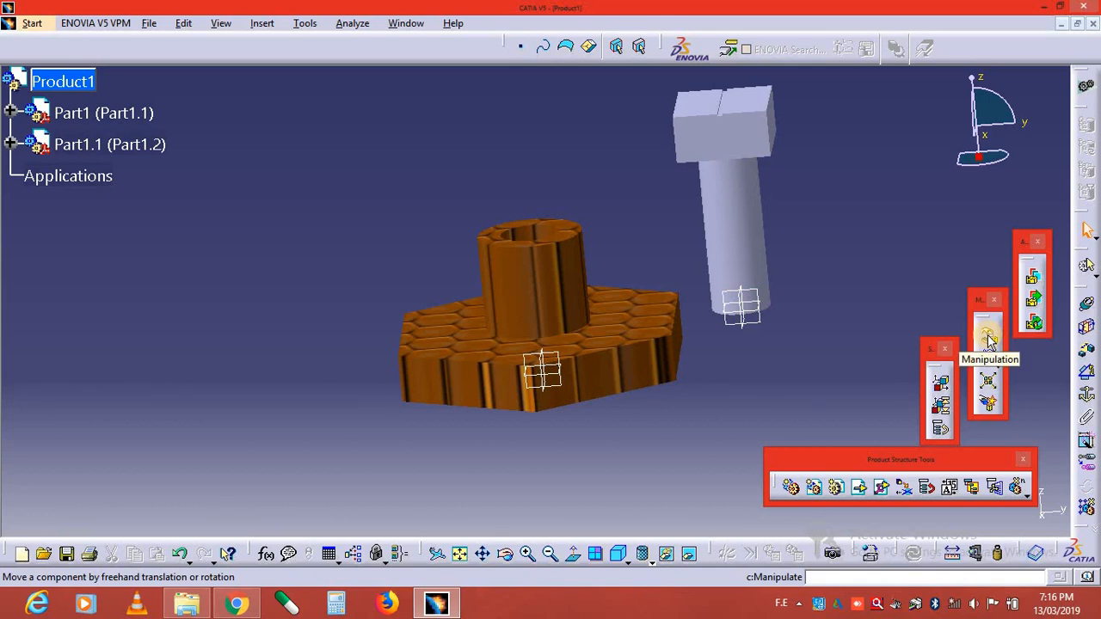
{"action": "left_click", "coordinate": [990, 338]}
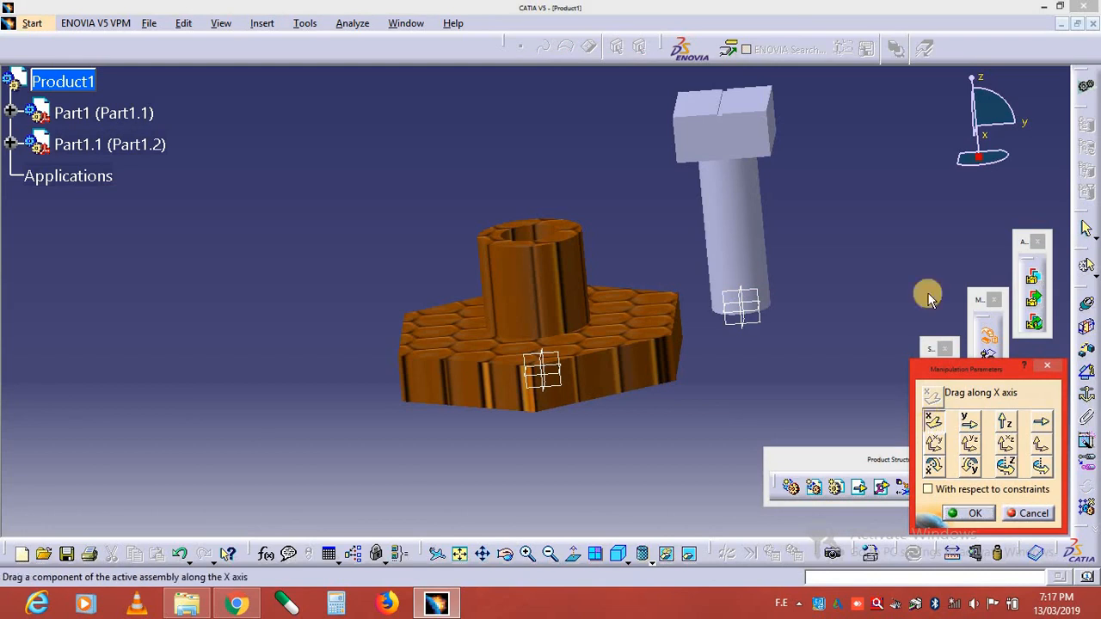
{"action": "left_click", "coordinate": [932, 419]}
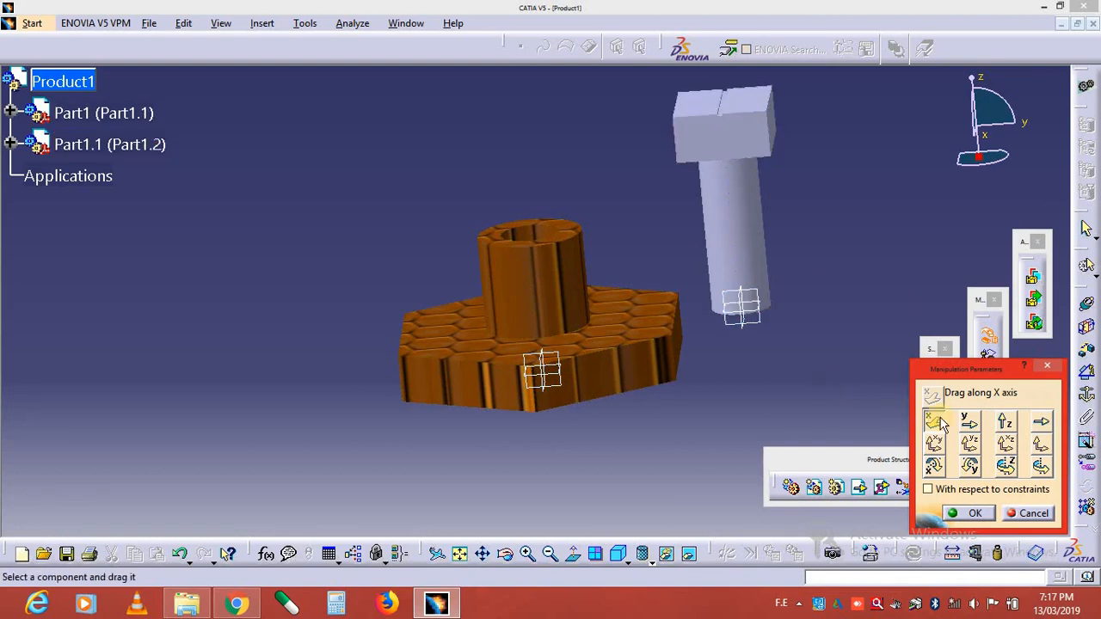
{"action": "left_click_drag", "start_coordinate": [671, 249], "coordinate": [929, 351]}
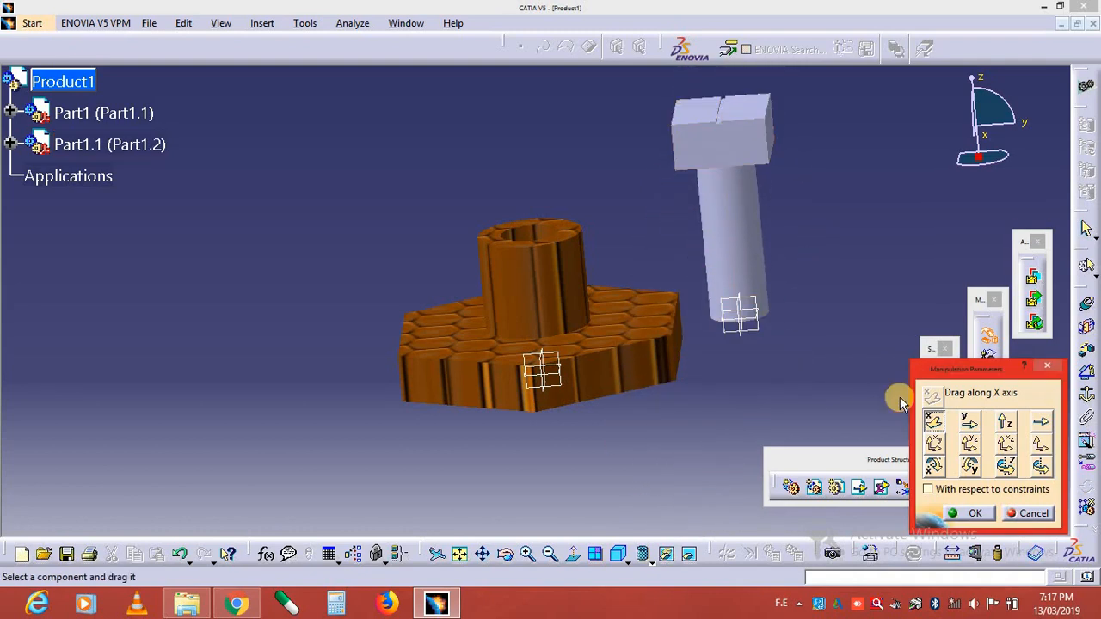
Shift the square-headed part away from the hexagonal part along the Y axis and slightly down along the Z axis.
{"action": "left_click", "coordinate": [969, 420]}
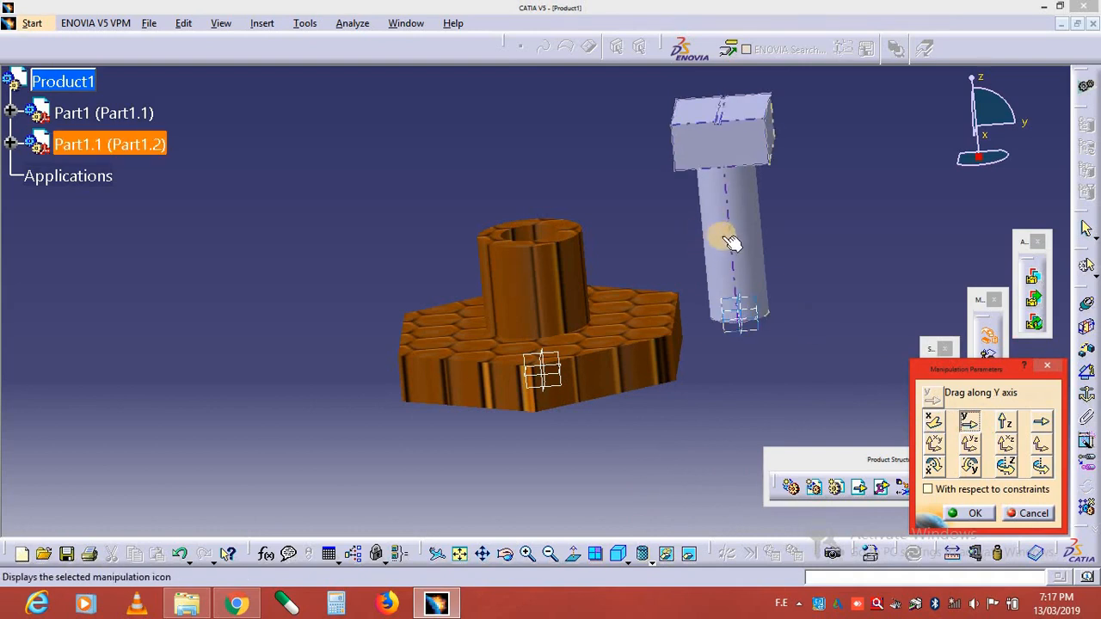
{"action": "left_click_drag", "start_coordinate": [727, 238], "coordinate": [787, 264]}
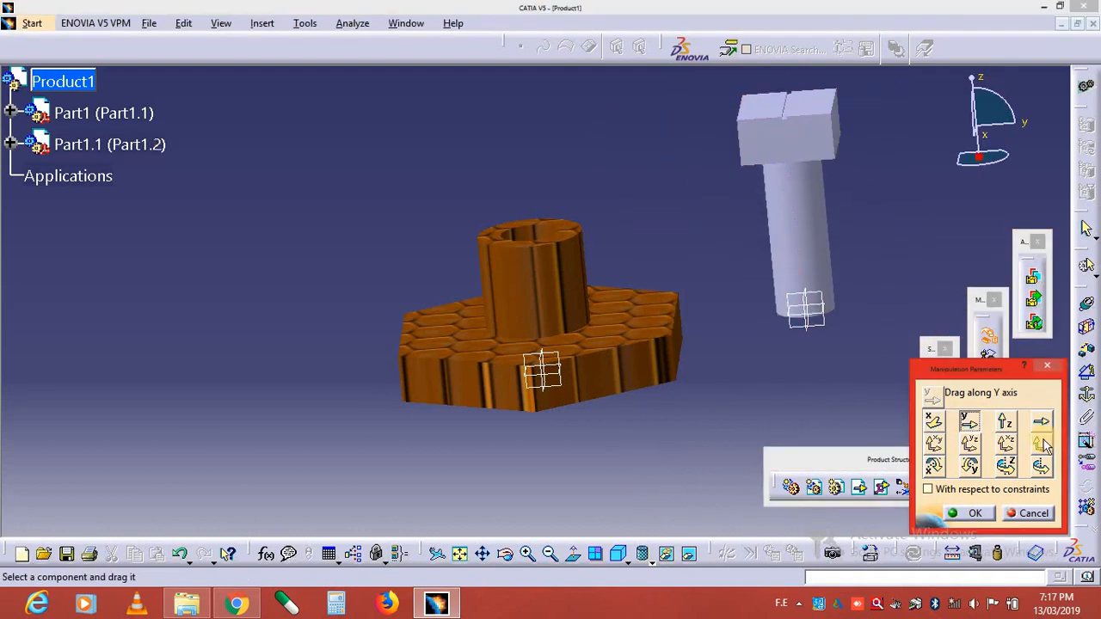
{"action": "left_click", "coordinate": [1005, 420]}
{"action": "mouse_move", "coordinate": [794, 263]}
{"action": "left_mouse_down"}
{"action": "mouse_move", "coordinate": [782, 180]}
{"action": "mouse_move", "coordinate": [811, 366]}
{"action": "mouse_move", "coordinate": [809, 277]}
{"action": "left_mouse_up"}
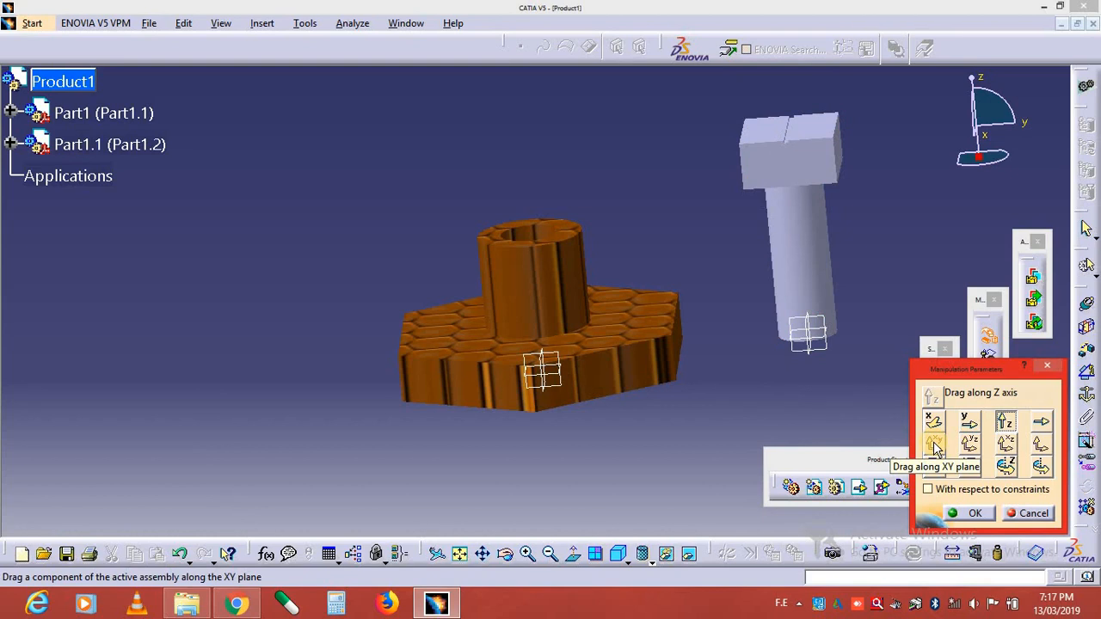
Move the square-headed part in the XY plane to stand in front of the hexagonal part's hollow cylinder, and finish Manipulation.
{"action": "left_click", "coordinate": [935, 453]}
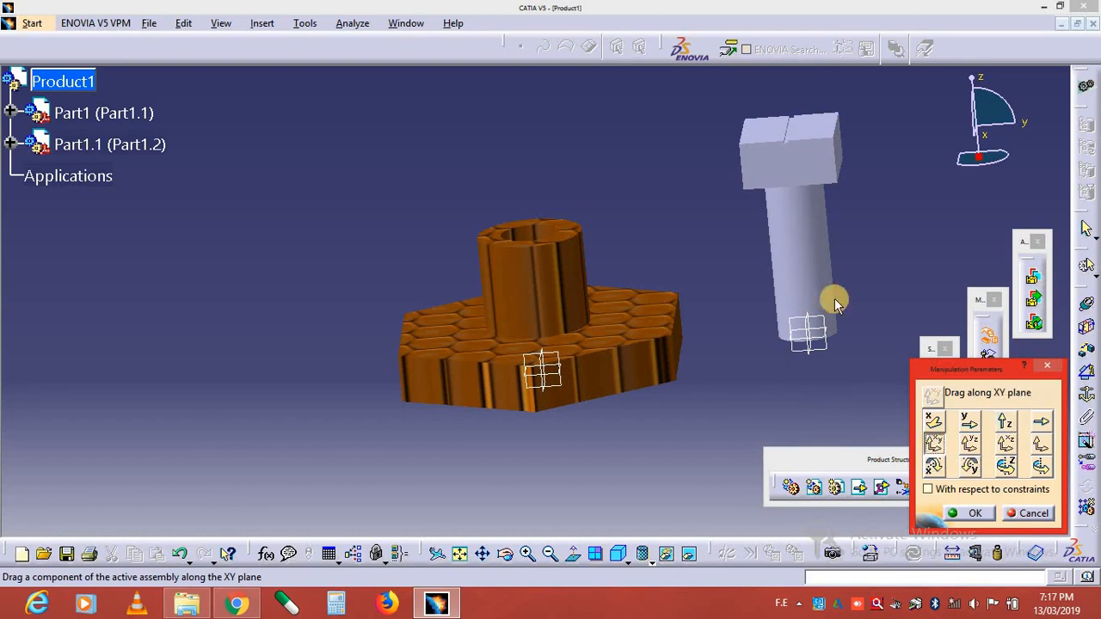
{"action": "left_click_drag", "start_coordinate": [804, 277], "coordinate": [860, 237]}
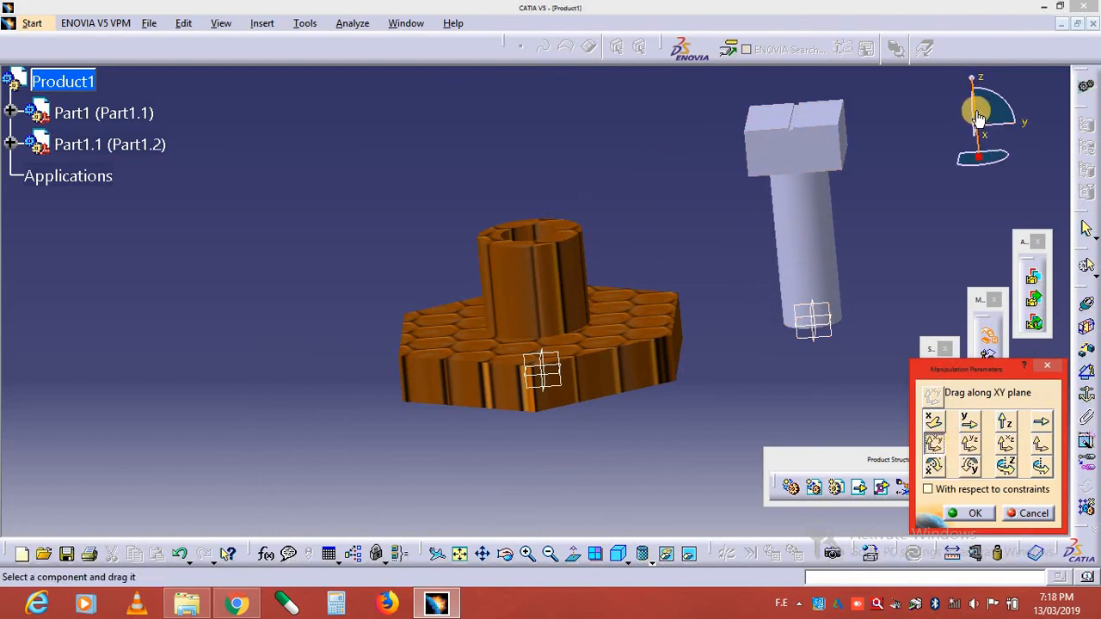
{"action": "left_click_drag", "start_coordinate": [805, 242], "coordinate": [889, 220]}
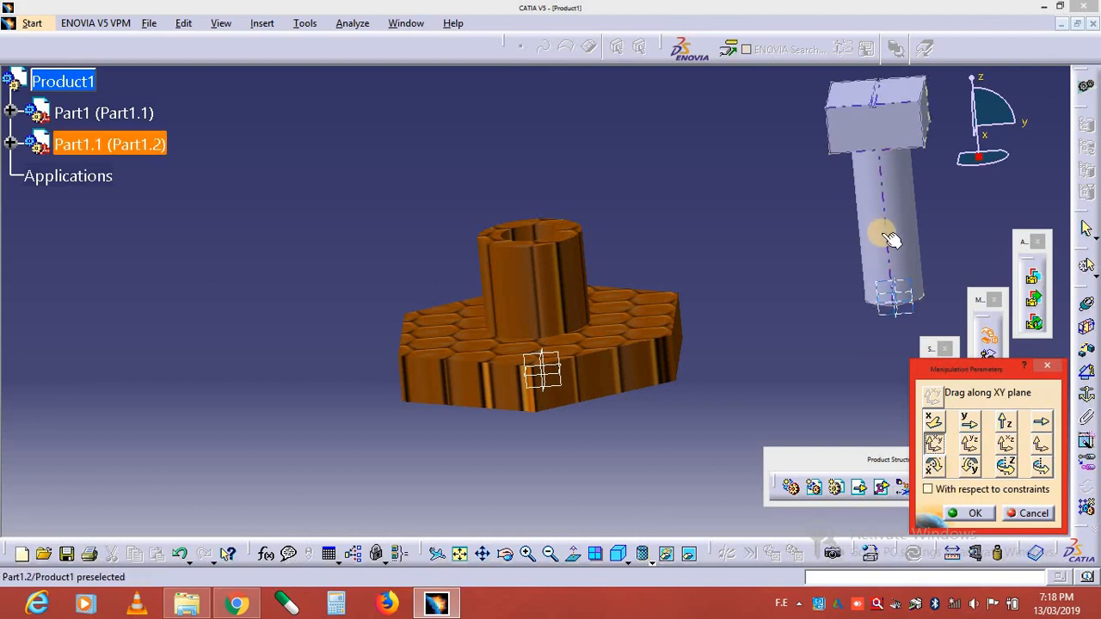
{"action": "left_click_drag", "start_coordinate": [895, 215], "coordinate": [533, 287]}
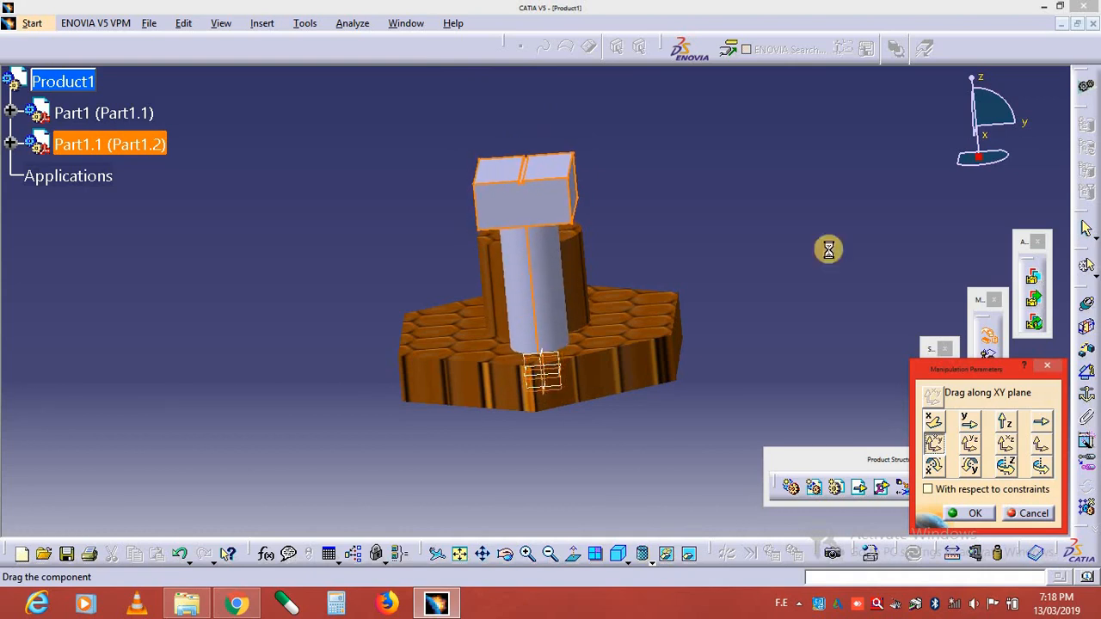
{"action": "left_click", "coordinate": [979, 514]}
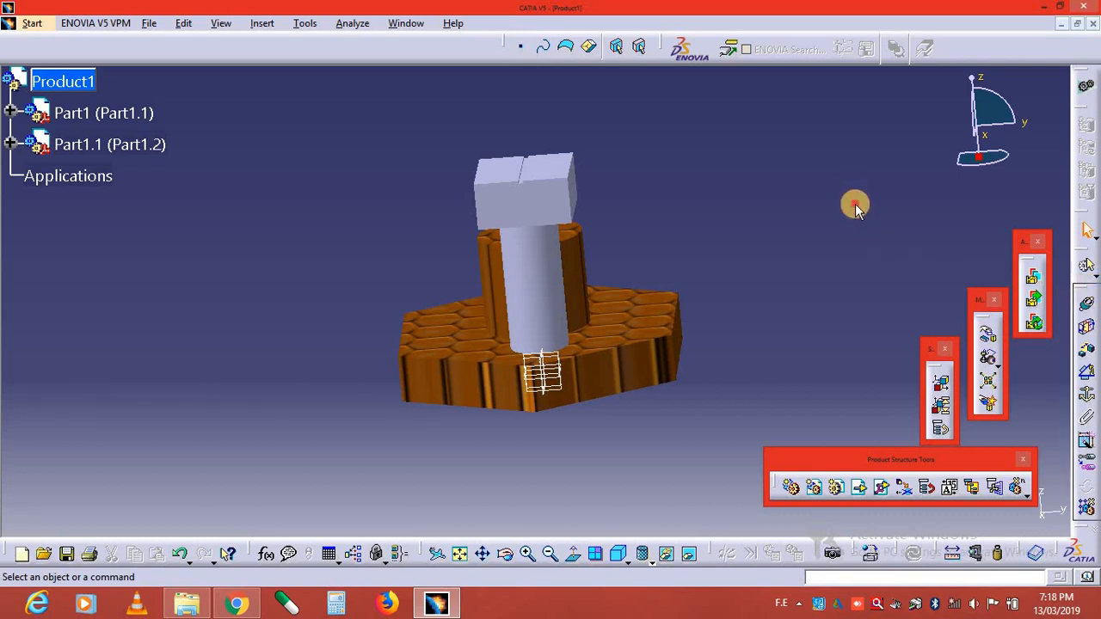
Place the compass on the upper face of Part1's hexagonal plate.
{"action": "left_click_drag", "start_coordinate": [852, 193], "coordinate": [953, 255]}
{"action": "left_click_drag", "start_coordinate": [1094, 329], "coordinate": [1087, 322]}
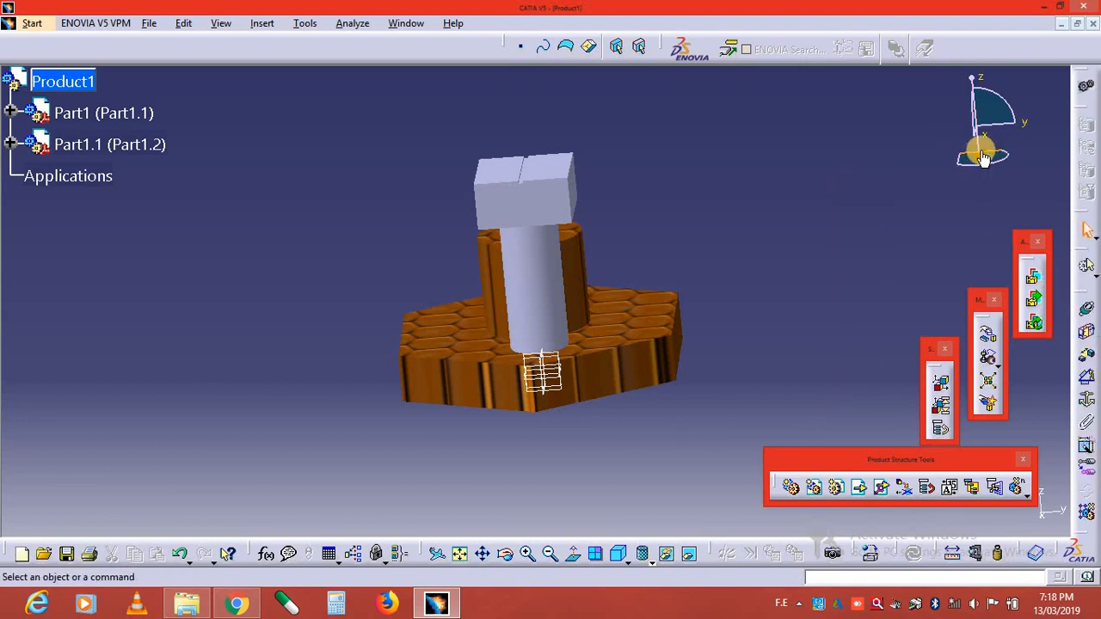
{"action": "mouse_move", "coordinate": [979, 154]}
{"action": "left_mouse_down"}
{"action": "mouse_move", "coordinate": [895, 163]}
{"action": "mouse_move", "coordinate": [685, 271]}
{"action": "mouse_move", "coordinate": [957, 164]}
{"action": "mouse_move", "coordinate": [984, 178]}
{"action": "mouse_move", "coordinate": [975, 164]}
{"action": "left_mouse_up"}
{"action": "left_click_drag", "start_coordinate": [980, 160], "coordinate": [981, 161]}
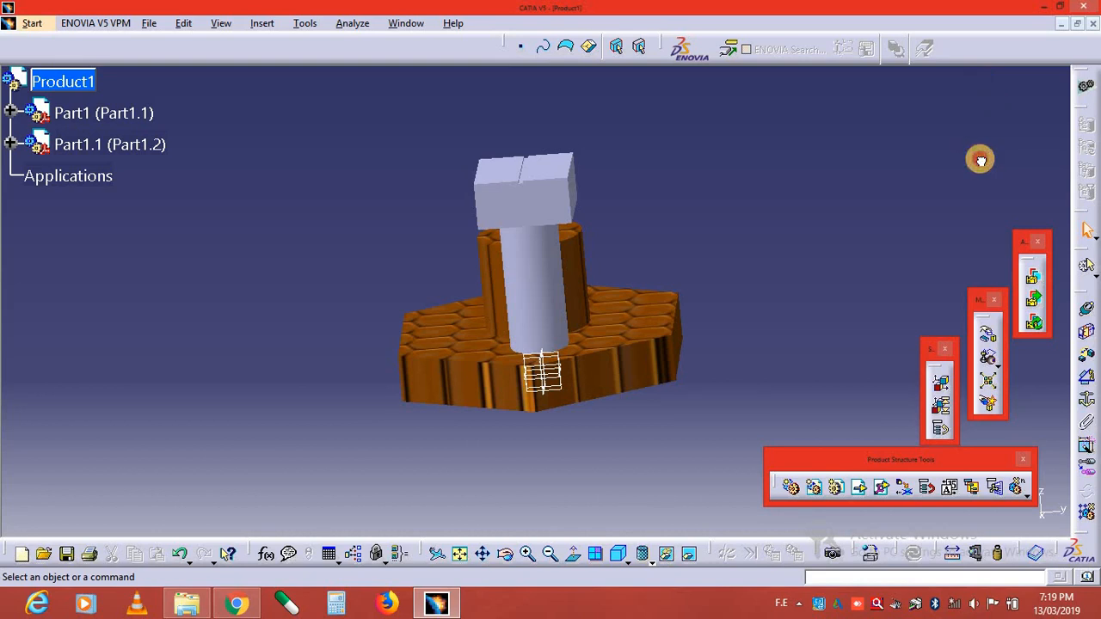
{"action": "left_click_drag", "start_coordinate": [981, 160], "coordinate": [629, 321]}
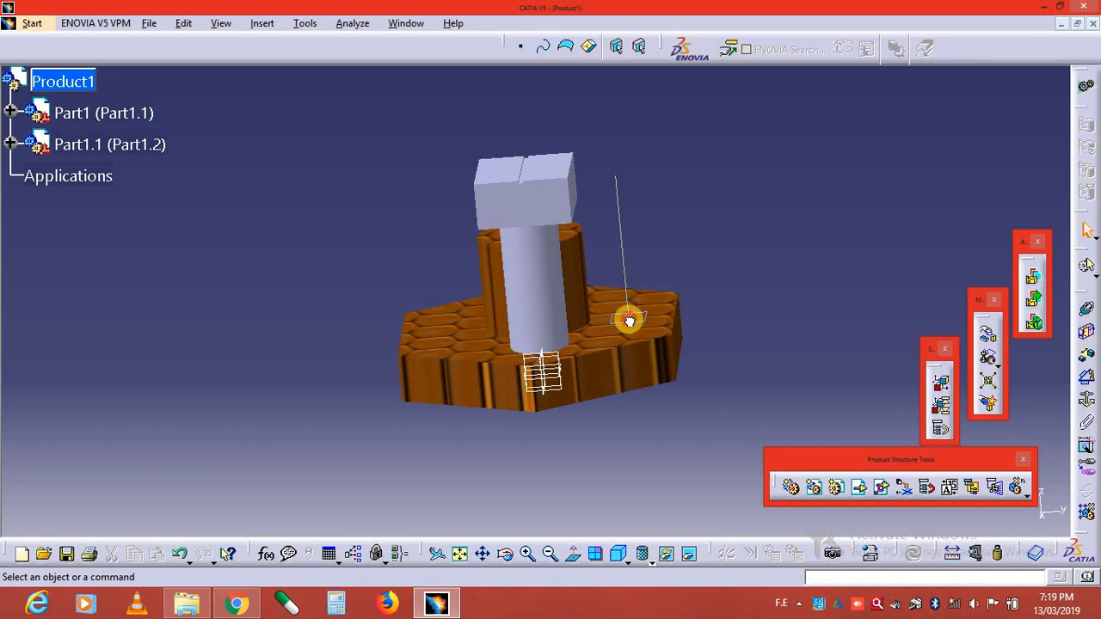
{"action": "left_click_drag", "start_coordinate": [629, 321], "coordinate": [627, 316]}
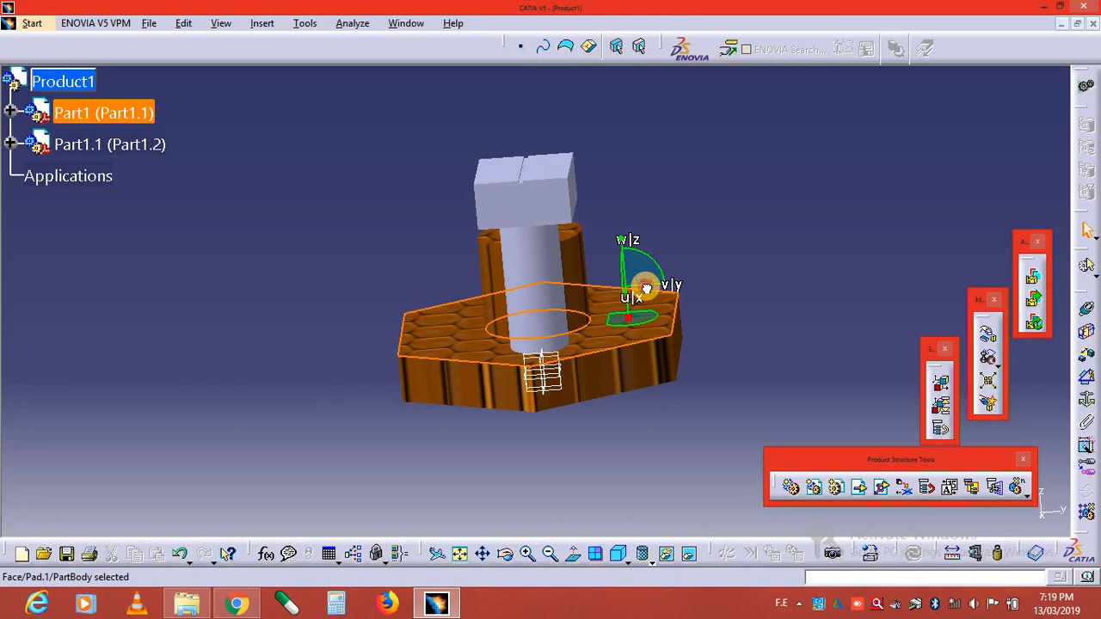
Shift and rotate the hexagonal part relative to the square-headed part with the compass, and detach the compass from it.
{"action": "left_click_drag", "start_coordinate": [646, 287], "coordinate": [704, 314]}
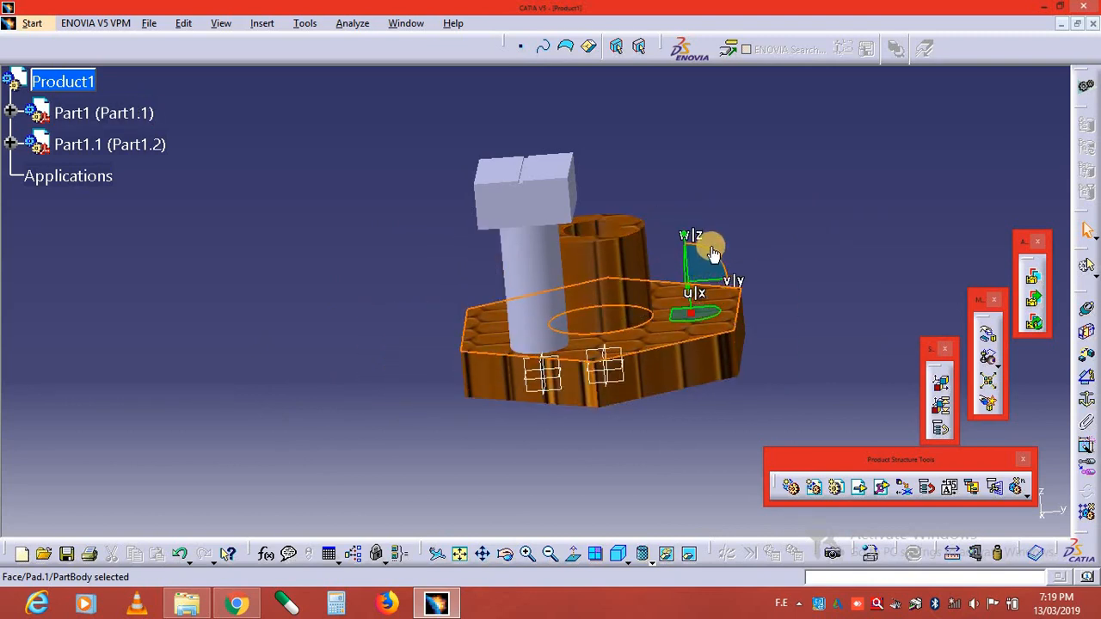
{"action": "left_click_drag", "start_coordinate": [723, 304], "coordinate": [696, 318]}
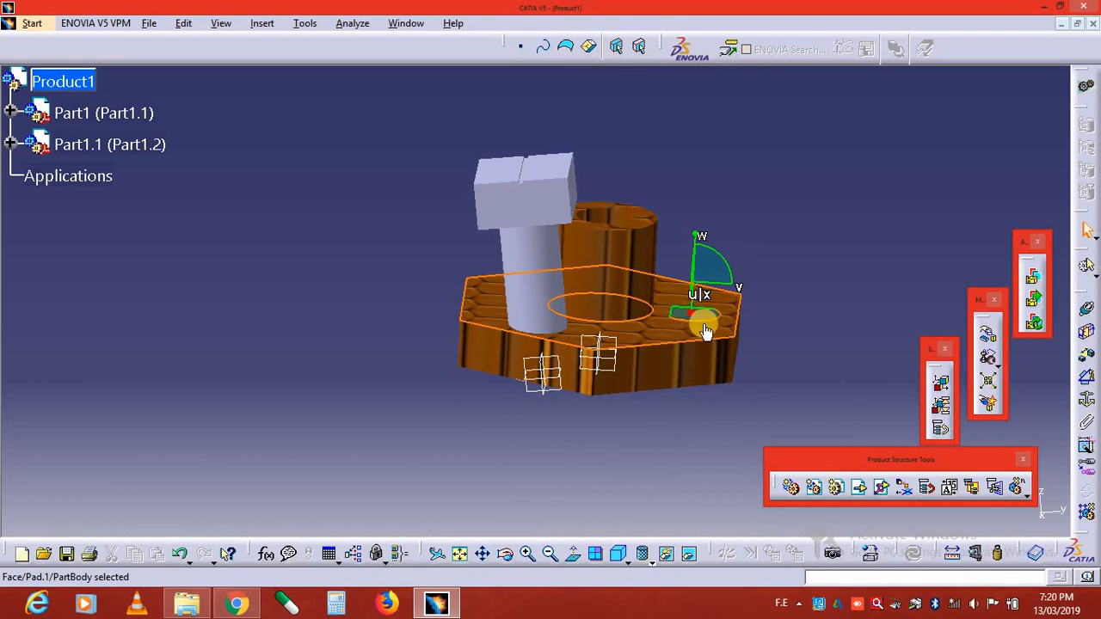
{"action": "mouse_move", "coordinate": [704, 320]}
{"action": "left_mouse_down"}
{"action": "mouse_move", "coordinate": [607, 335]}
{"action": "mouse_move", "coordinate": [586, 319]}
{"action": "mouse_move", "coordinate": [794, 285]}
{"action": "mouse_move", "coordinate": [721, 307]}
{"action": "mouse_move", "coordinate": [585, 319]}
{"action": "mouse_move", "coordinate": [698, 309]}
{"action": "mouse_move", "coordinate": [732, 276]}
{"action": "mouse_move", "coordinate": [681, 386]}
{"action": "mouse_move", "coordinate": [689, 313]}
{"action": "left_mouse_up"}
{"action": "left_click", "coordinate": [684, 293]}
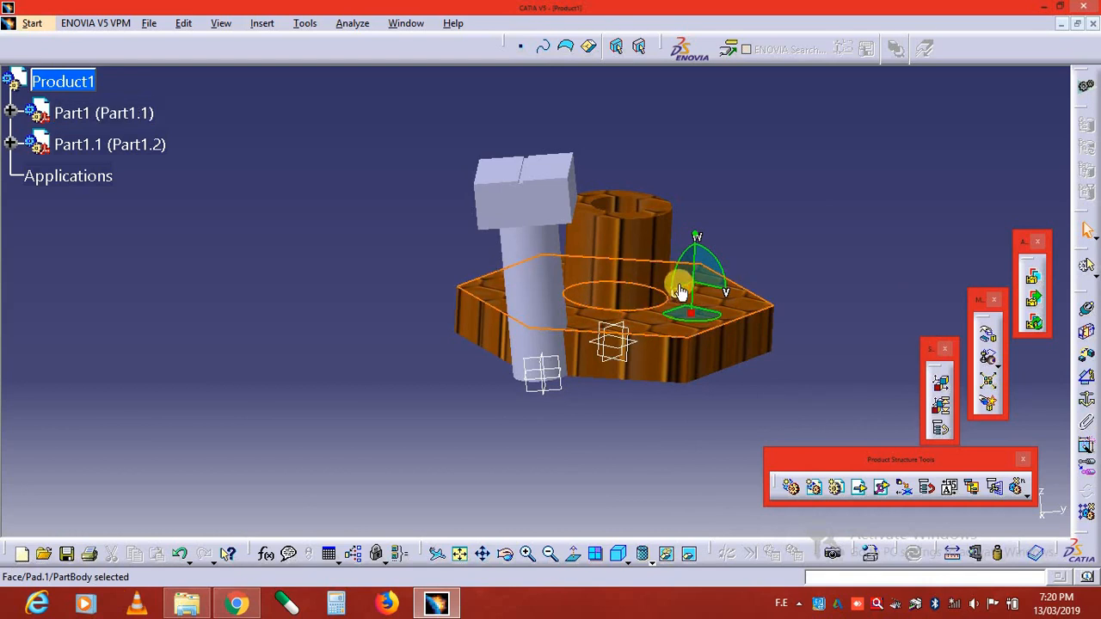
{"action": "left_click_drag", "start_coordinate": [681, 290], "coordinate": [1019, 166]}
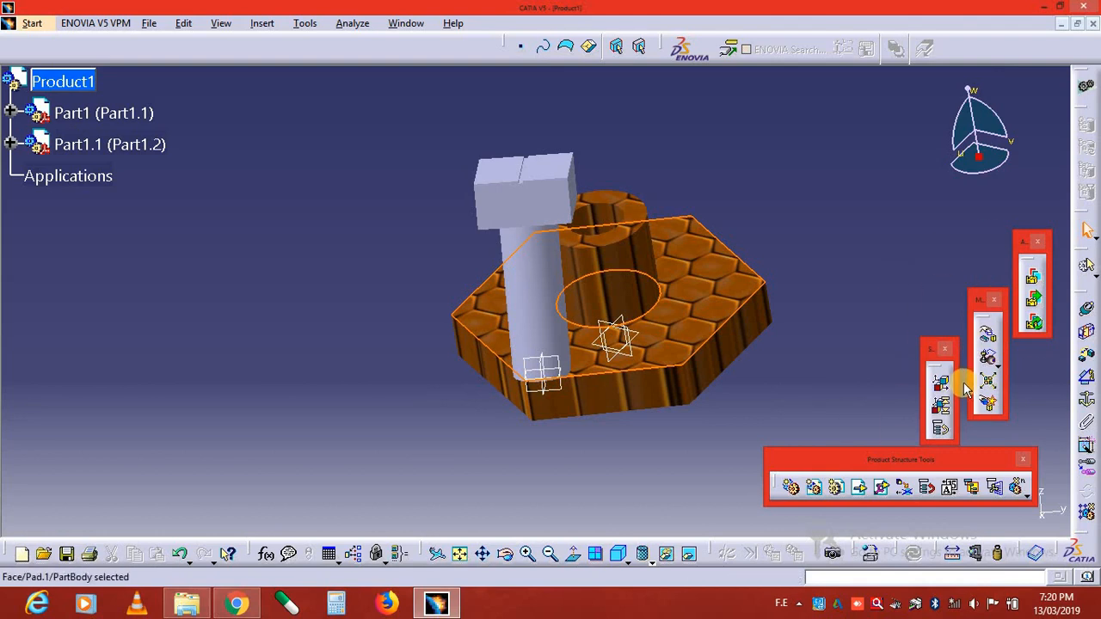
Undock the Constraints toolbar and lay it out horizontally over the work area.
{"action": "left_click", "coordinate": [1084, 301]}
{"action": "left_click_drag", "start_coordinate": [935, 306], "coordinate": [891, 204]}
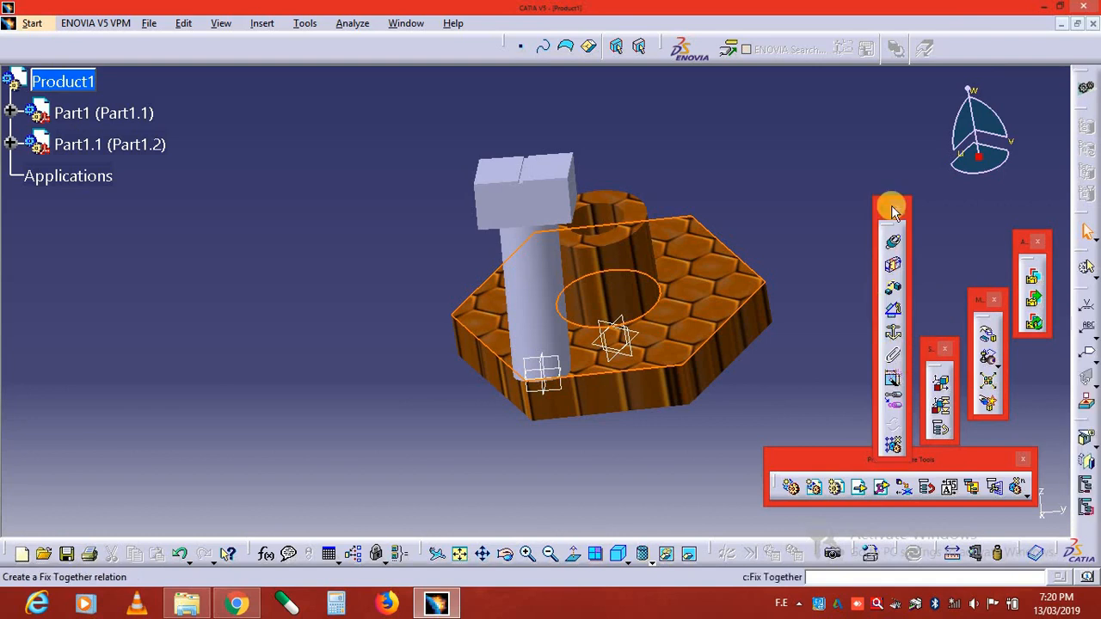
{"action": "left_click_drag", "start_coordinate": [860, 58], "coordinate": [917, 146]}
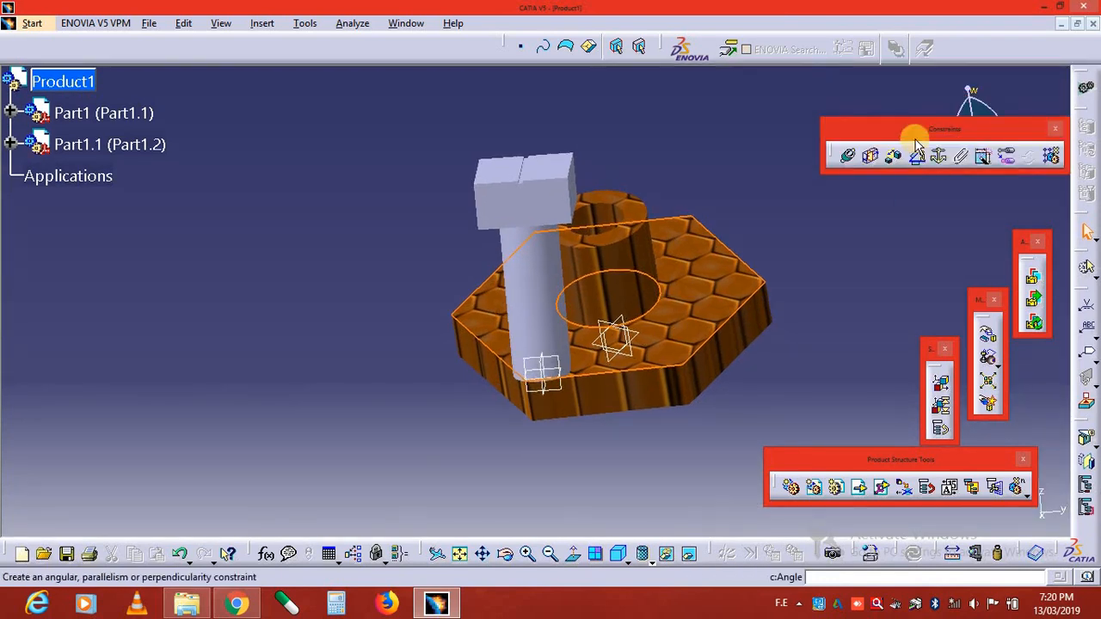
Try a Coincidence constraint between the square-headed part's shaft axis and the hexagonal plate's upper face, update the assembly, and undo the constraint.
{"action": "left_click", "coordinate": [846, 155]}
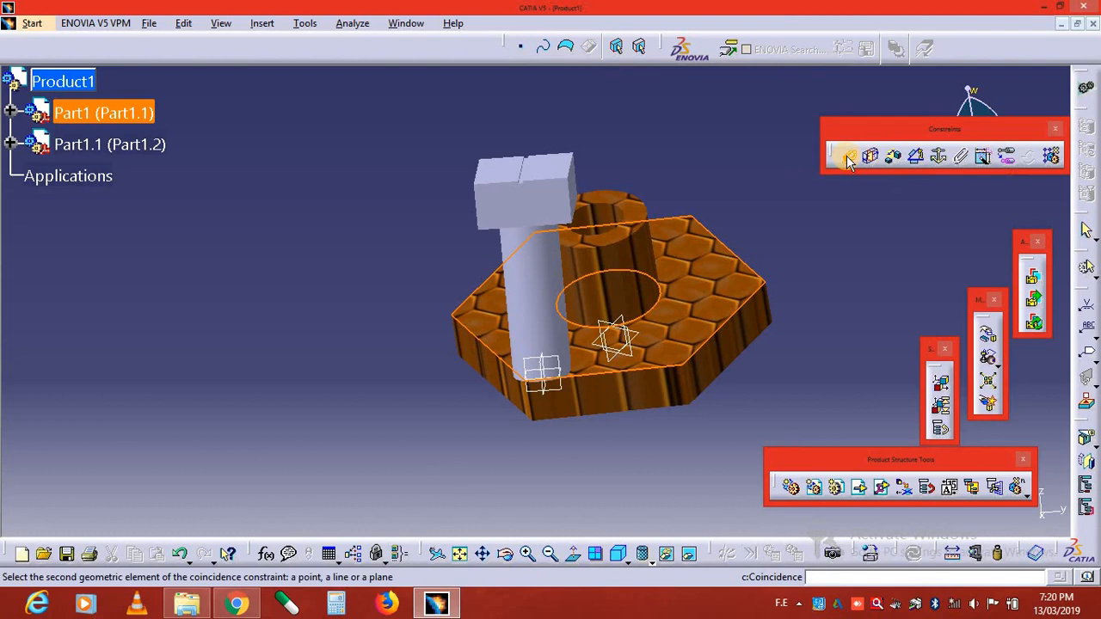
{"action": "left_click", "coordinate": [551, 303]}
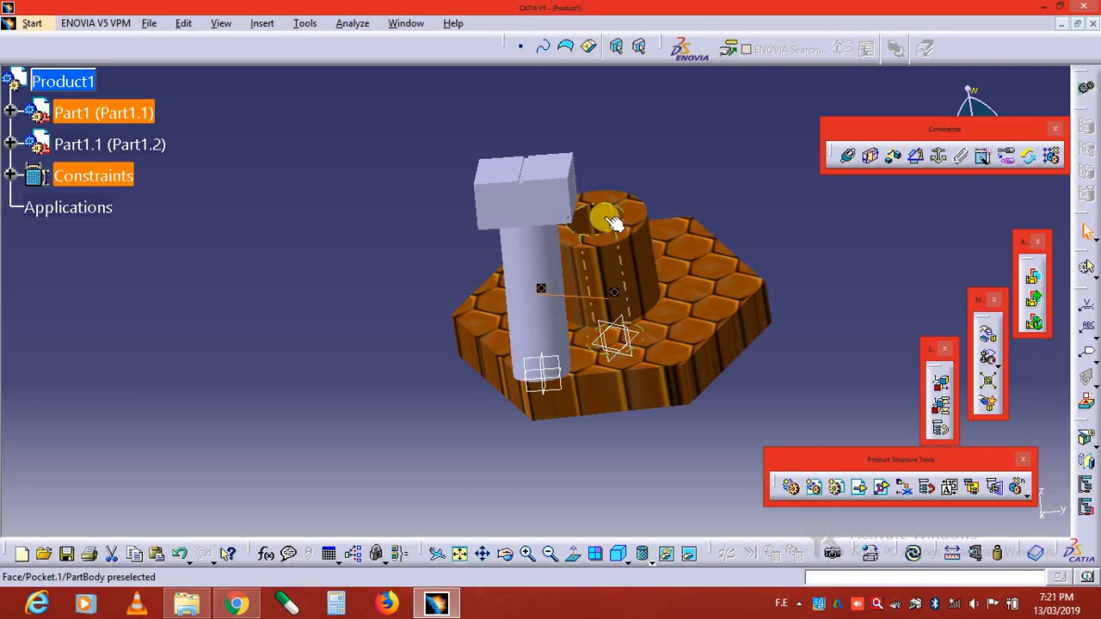
{"action": "middle_click_drag", "start_coordinate": [689, 300], "coordinate": [590, 315]}
{"action": "left_click", "coordinate": [623, 358]}
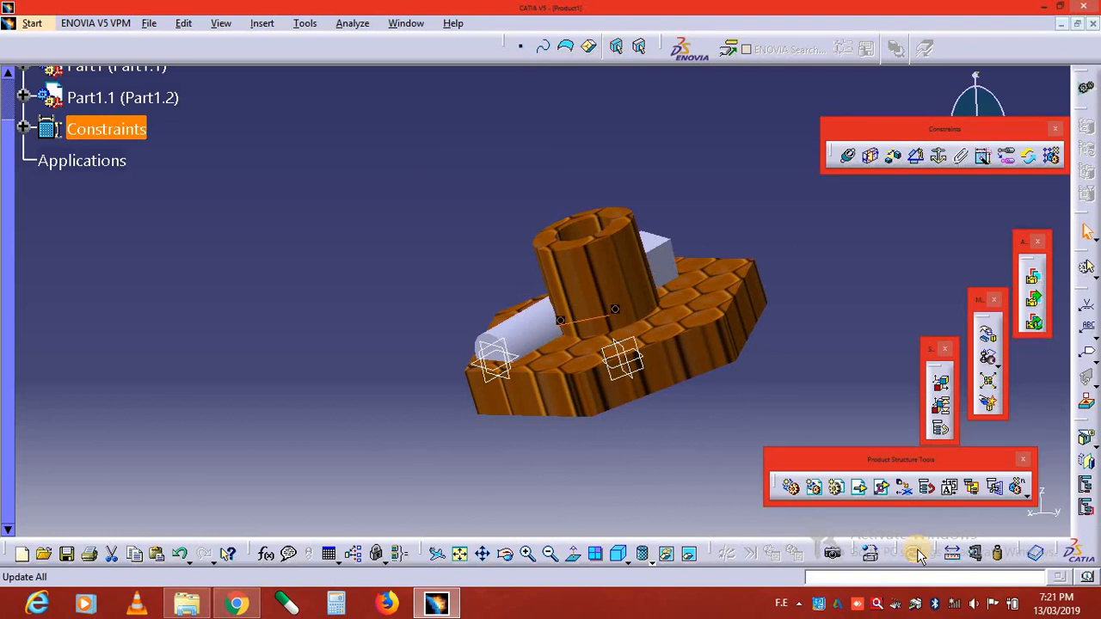
{"action": "left_click", "coordinate": [592, 304]}
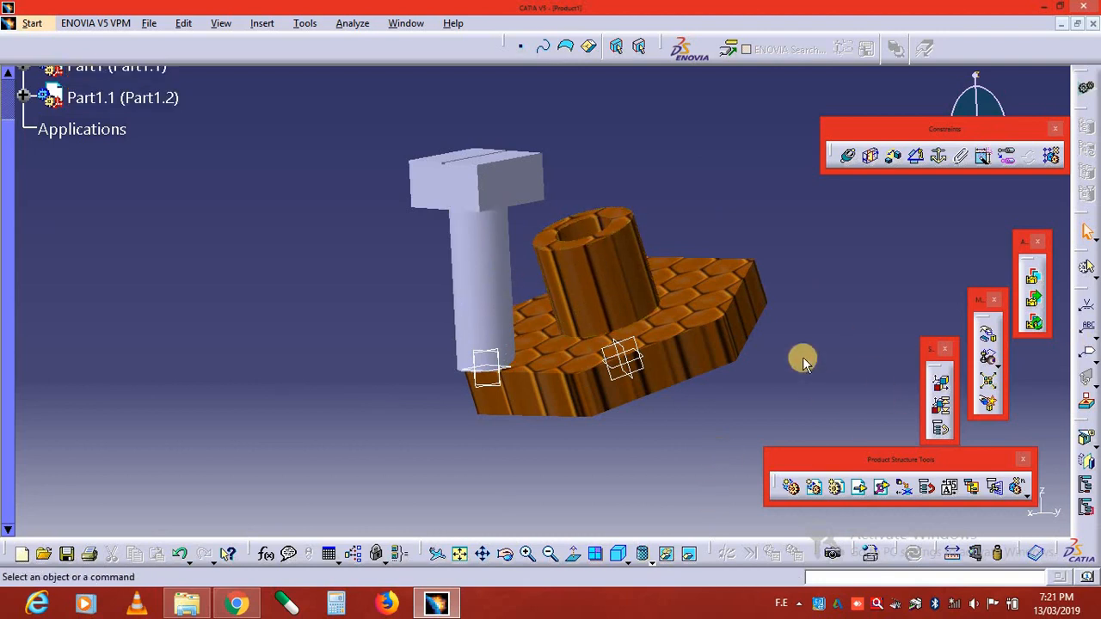
{"action": "middle_click_drag", "start_coordinate": [638, 367], "coordinate": [594, 379]}
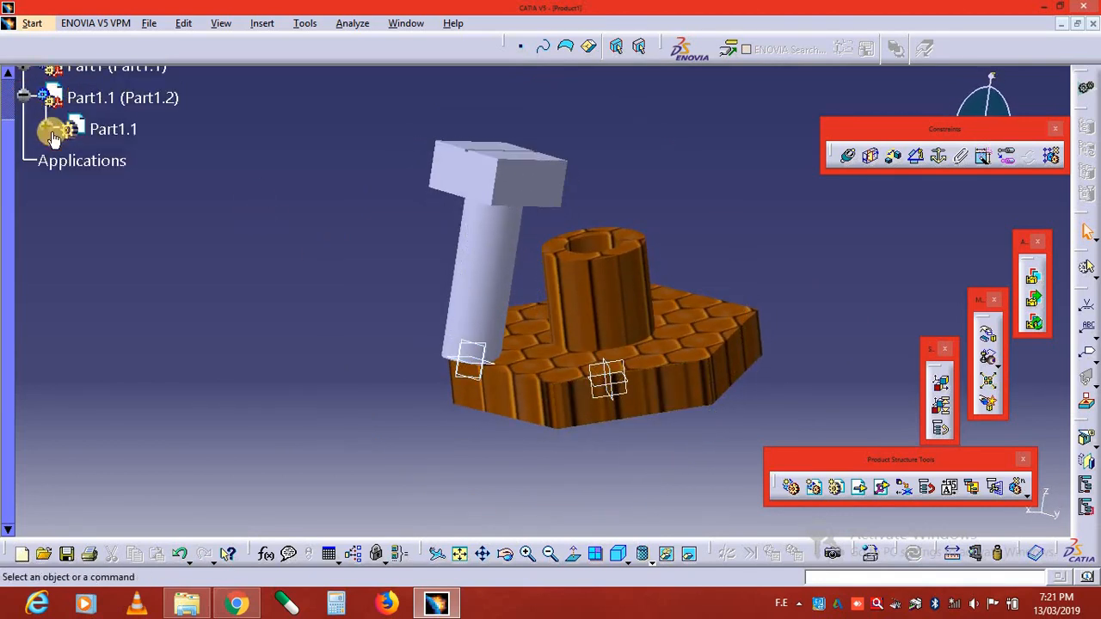
Expand Part1.1 and its PartBody in the specification tree to show the planes, pads and pocket.
{"action": "left_click", "coordinate": [46, 127]}
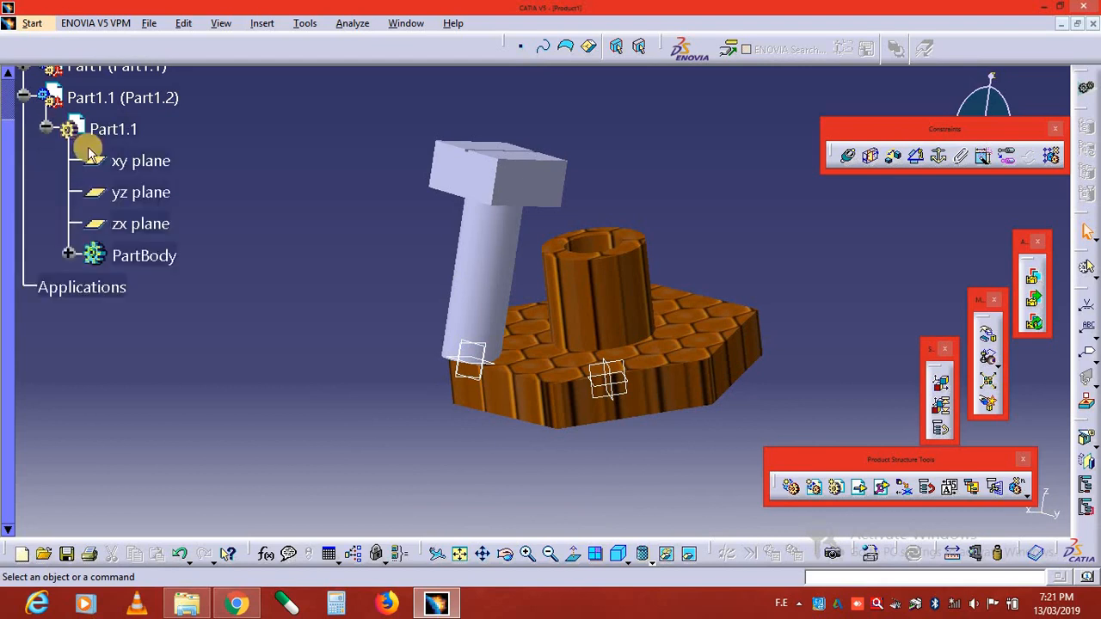
{"action": "left_click", "coordinate": [68, 254]}
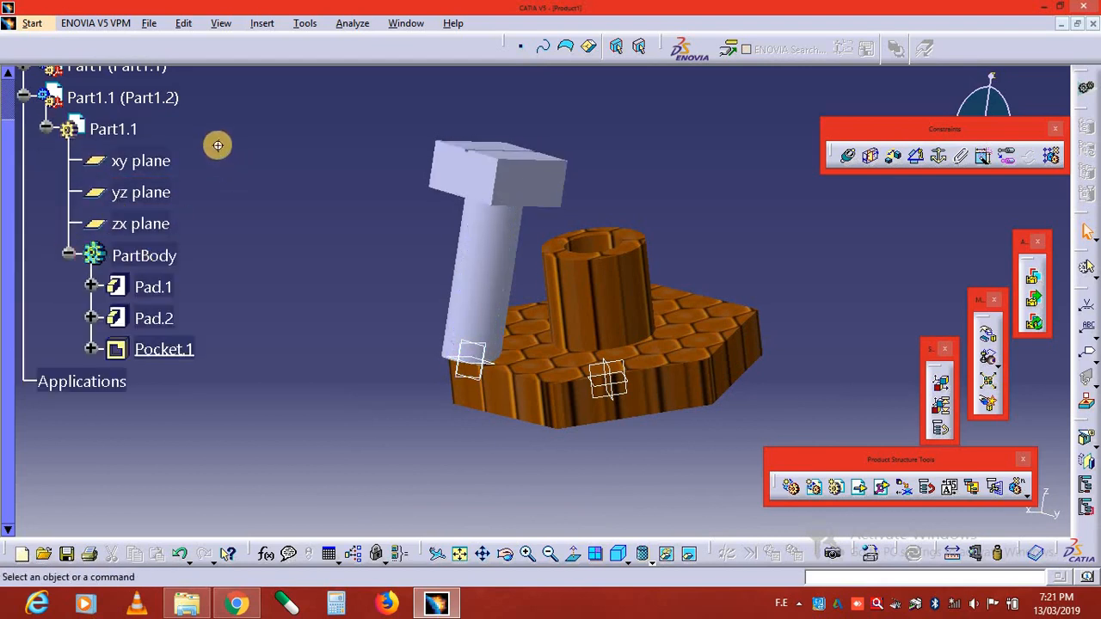
{"action": "middle_click_drag", "start_coordinate": [220, 143], "coordinate": [217, 146]}
{"action": "scroll", "coordinate": [218, 146], "scroll_direction": "up", "scroll_amount": 3}
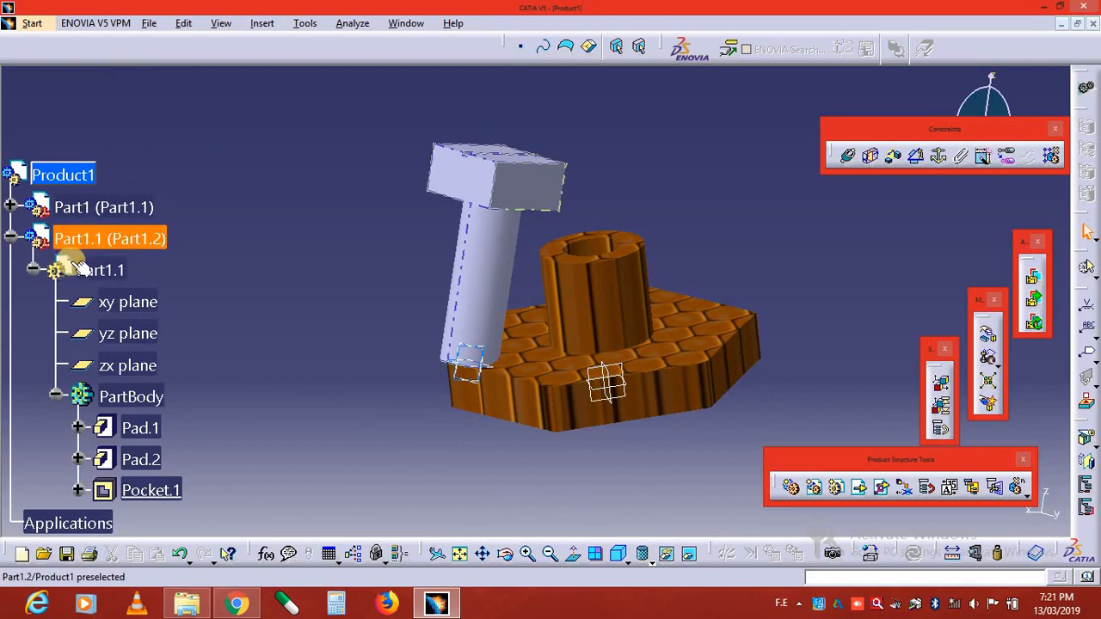
{"action": "scroll", "coordinate": [78, 267], "scroll_direction": "down", "scroll_amount": 3}
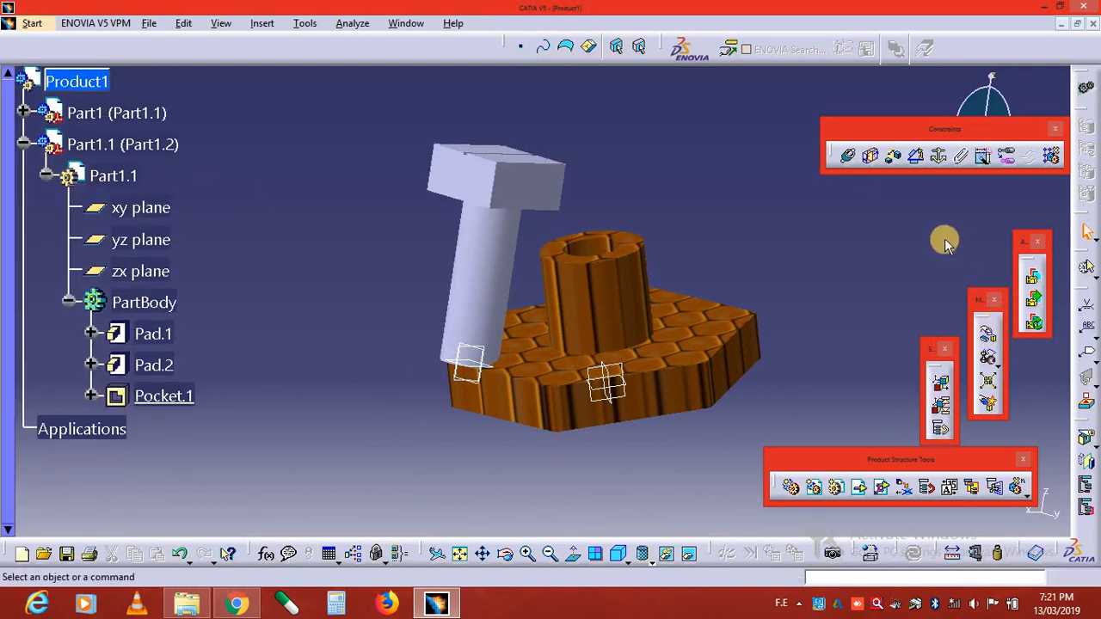
Add a Coincidence constraint between the hexagonal part's tube axis and the square-headed part's shaft axis, and update the assembly.
{"action": "left_click", "coordinate": [849, 157]}
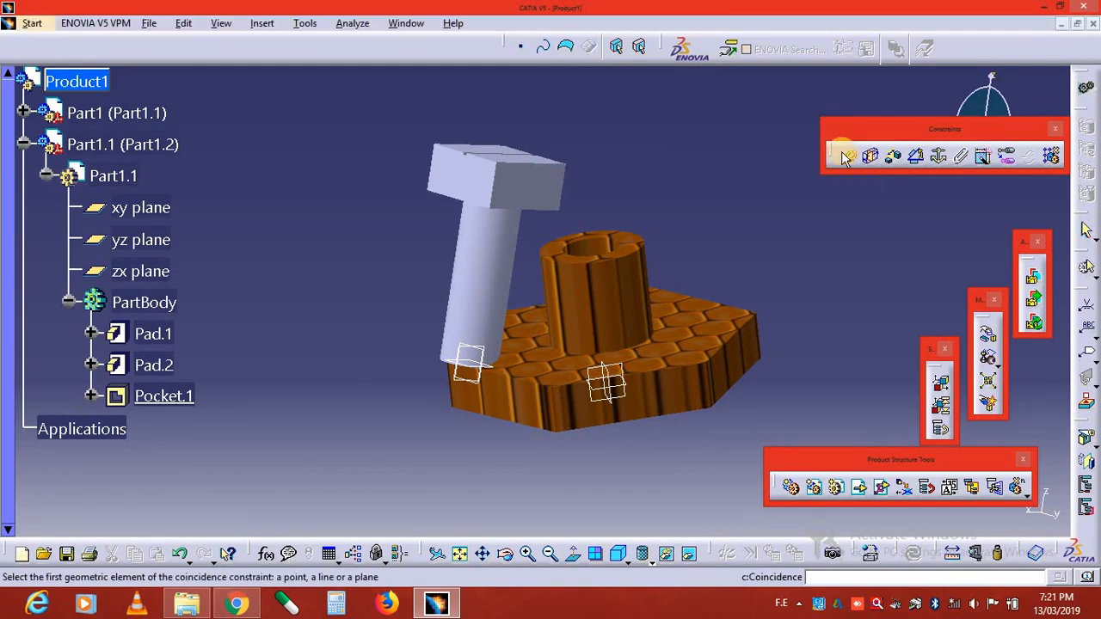
{"action": "left_click", "coordinate": [589, 246]}
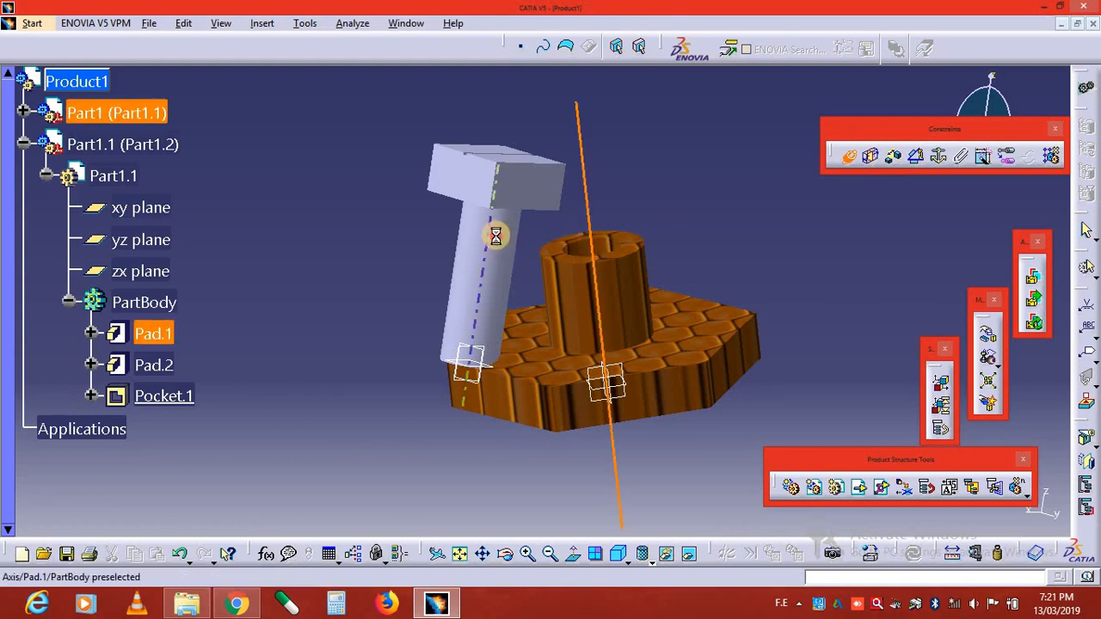
{"action": "left_click", "coordinate": [503, 243]}
{"action": "left_click", "coordinate": [914, 554]}
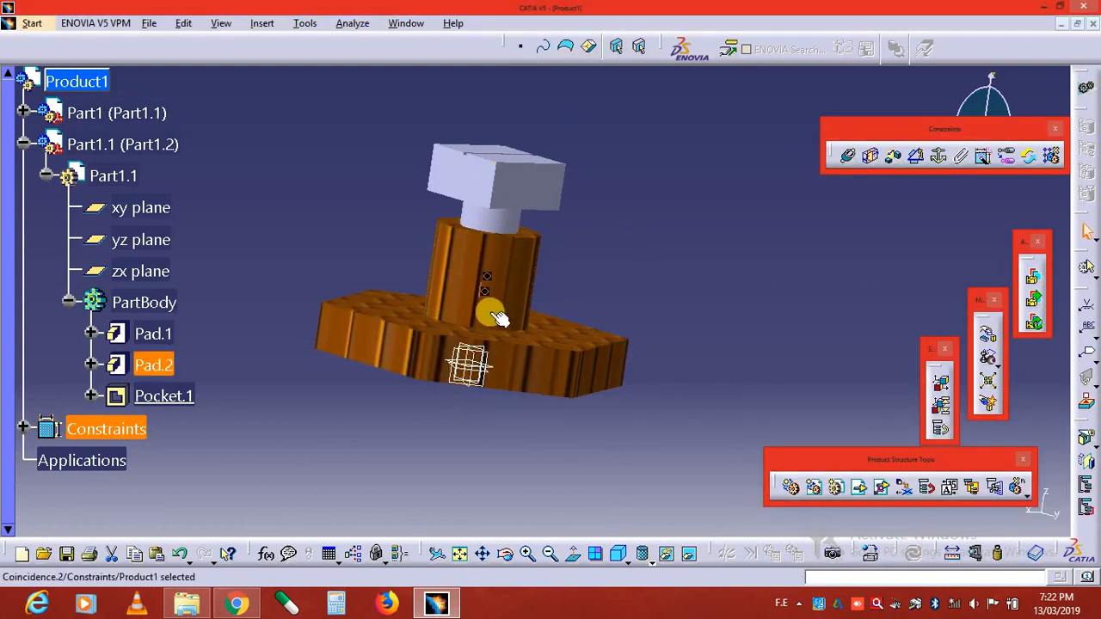
Add a Contact constraint between the tube's upper end face and the underside of the square head, and update the assembly.
{"action": "middle_click_drag", "start_coordinate": [481, 319], "coordinate": [502, 350]}
{"action": "left_click", "coordinate": [877, 161]}
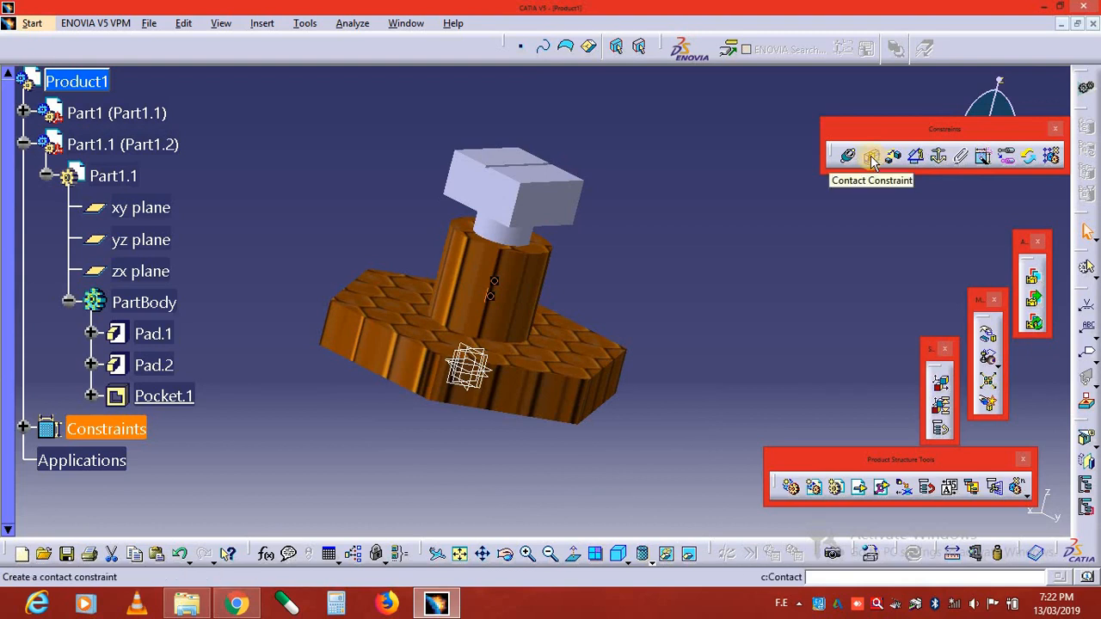
{"action": "left_click", "coordinate": [870, 156]}
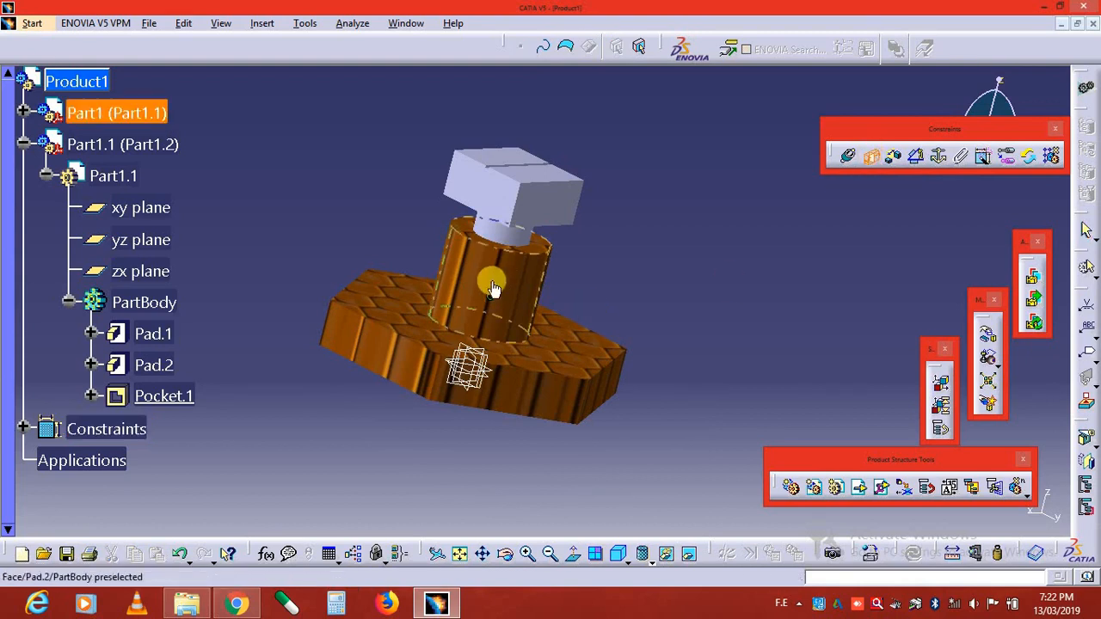
{"action": "left_click", "coordinate": [542, 249]}
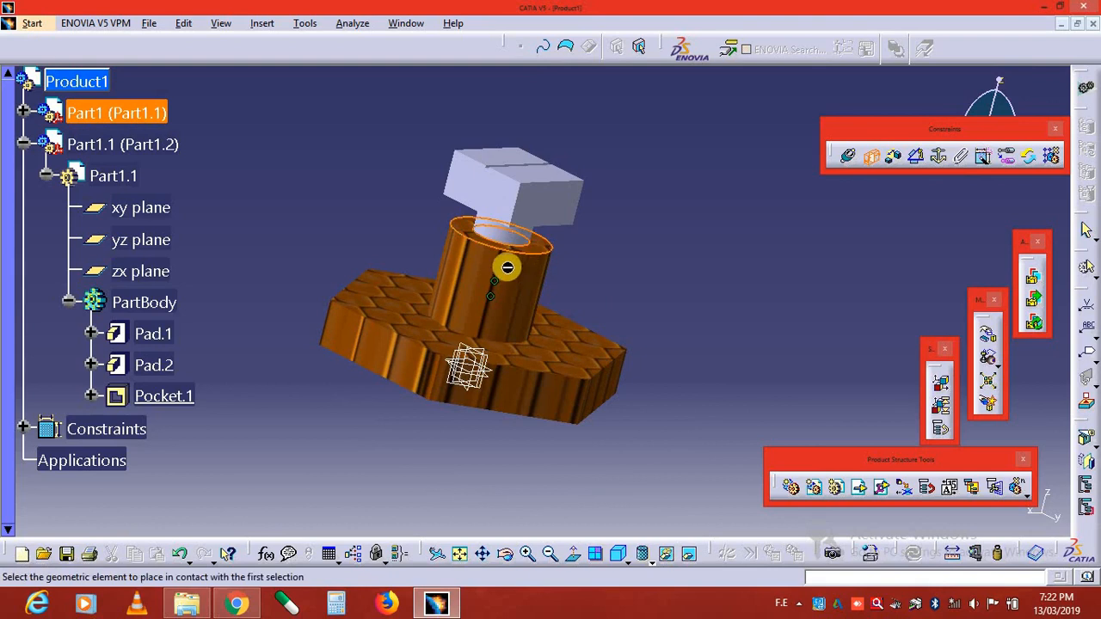
{"action": "middle_click_drag", "start_coordinate": [508, 272], "coordinate": [547, 154]}
{"action": "left_click", "coordinate": [549, 160]}
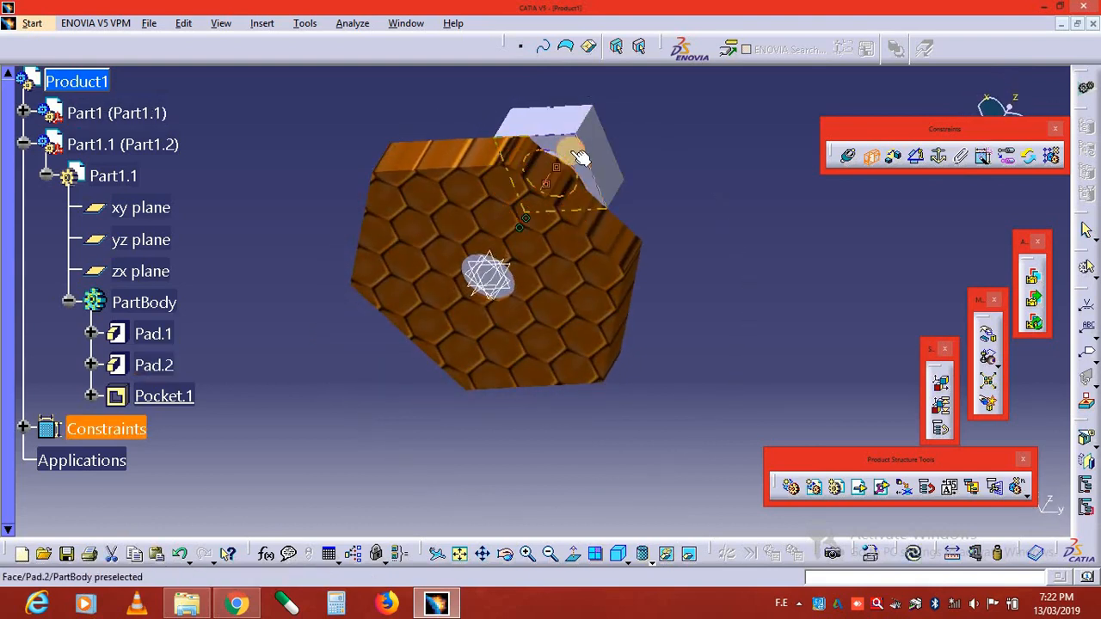
{"action": "middle_click_drag", "start_coordinate": [590, 162], "coordinate": [1096, 162]}
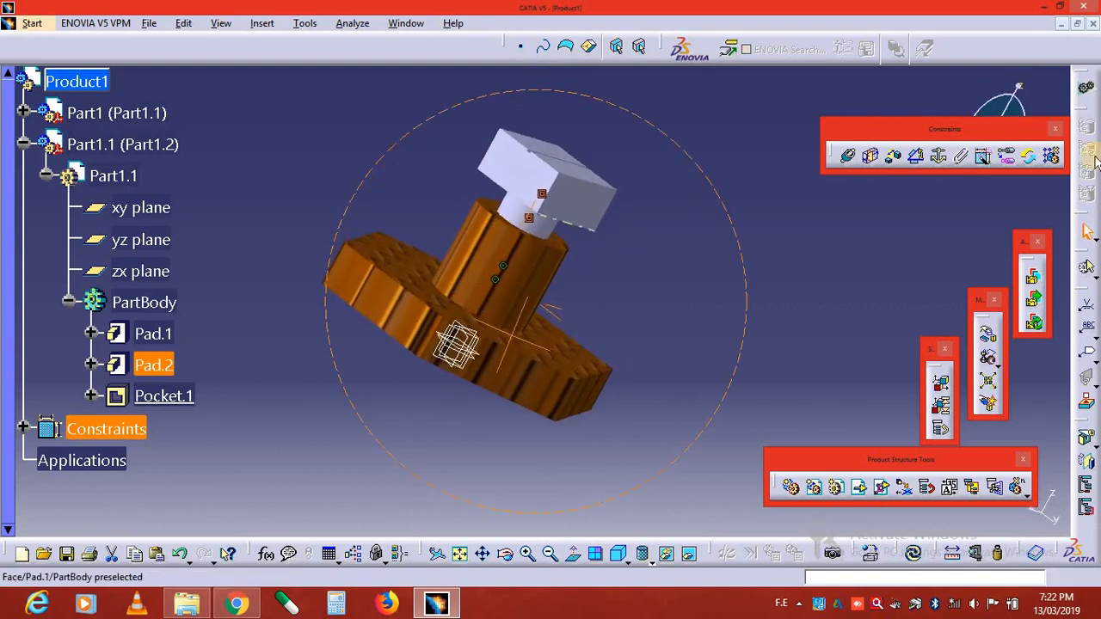
{"action": "left_click", "coordinate": [871, 157]}
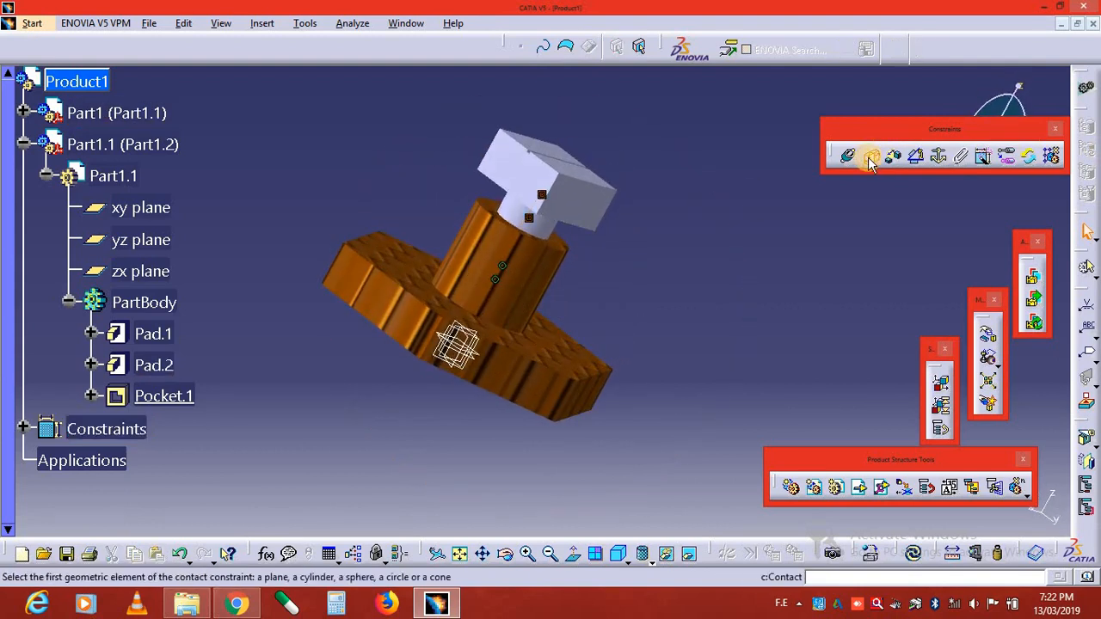
{"action": "left_click", "coordinate": [915, 555]}
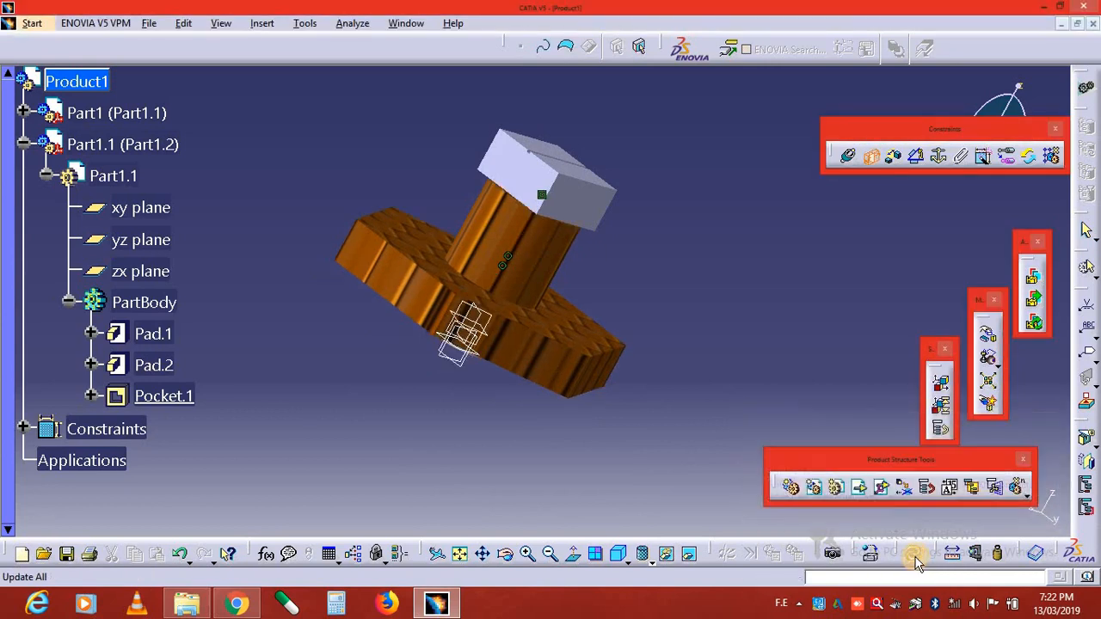
Try an Offset constraint between the square head's underside and the tube's upper end face, update the assembly, and delete the offset.
{"action": "middle_click_drag", "start_coordinate": [533, 271], "coordinate": [558, 176]}
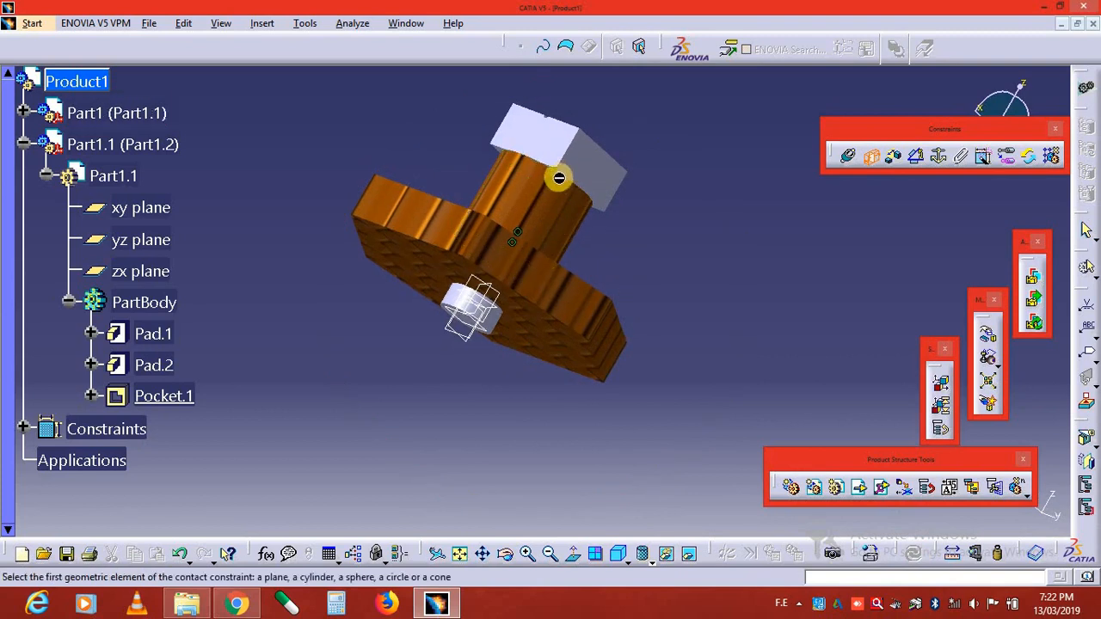
{"action": "left_click", "coordinate": [894, 154]}
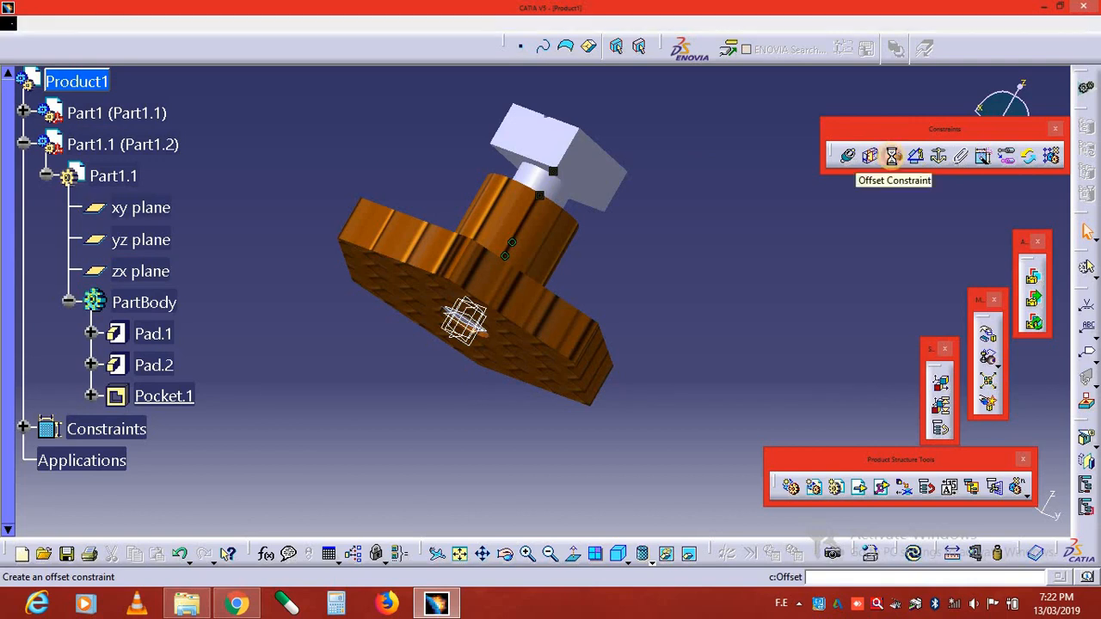
{"action": "left_click", "coordinate": [895, 157]}
{"action": "middle_click_drag", "start_coordinate": [539, 368], "coordinate": [560, 206]}
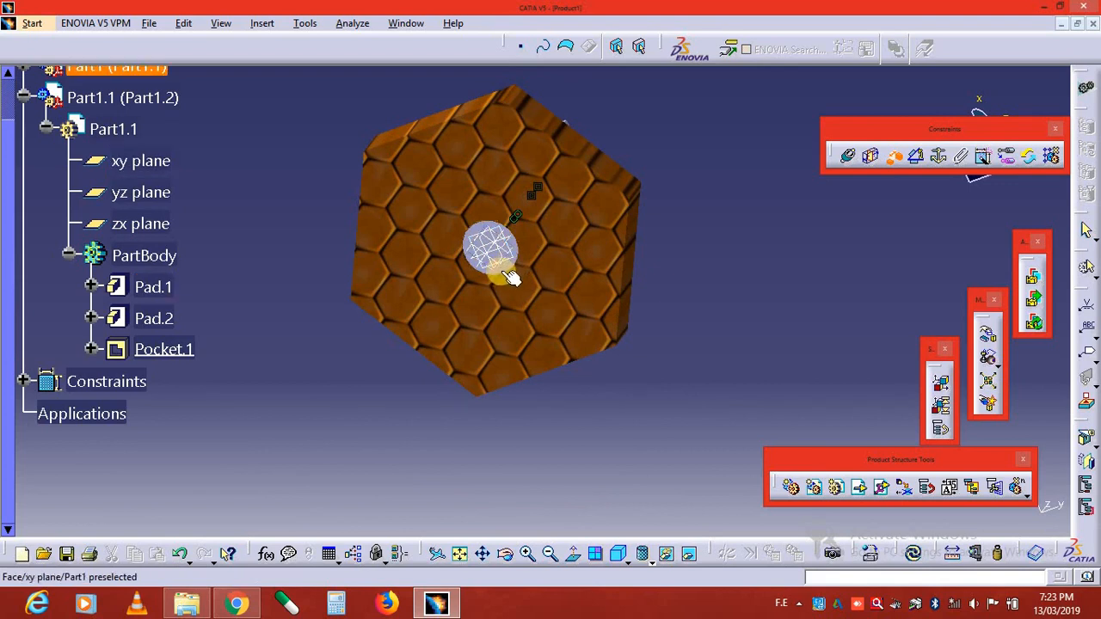
{"action": "mouse_move", "coordinate": [506, 284]}
{"action": "middle_mouse_down"}
{"action": "mouse_move", "coordinate": [459, 383]}
{"action": "mouse_move", "coordinate": [474, 319]}
{"action": "mouse_move", "coordinate": [505, 288]}
{"action": "middle_mouse_up"}
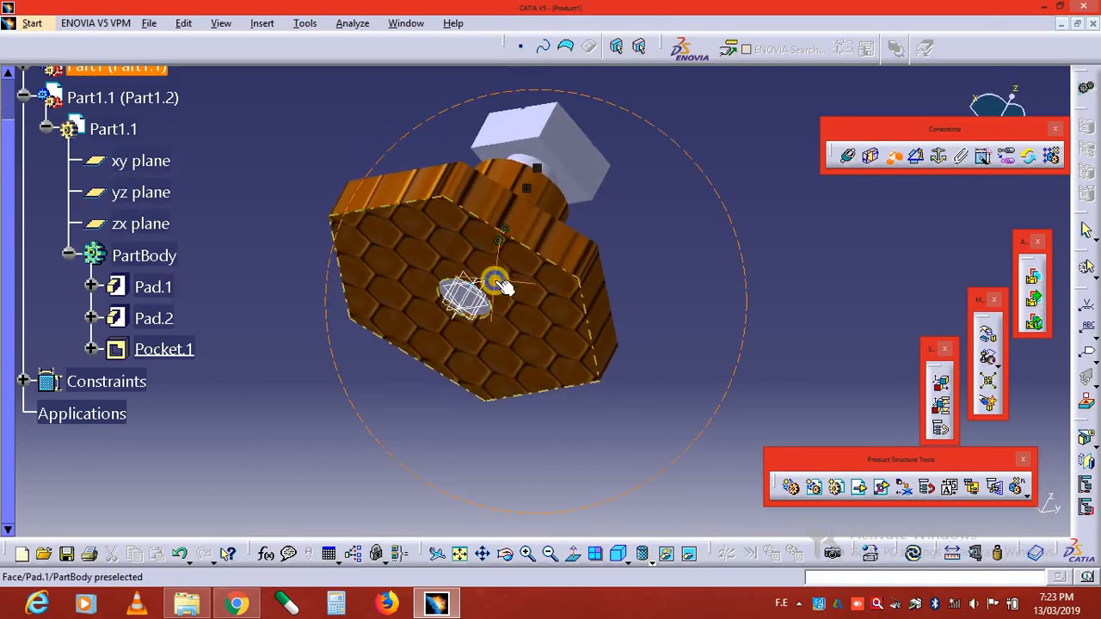
{"action": "left_click", "coordinate": [548, 158]}
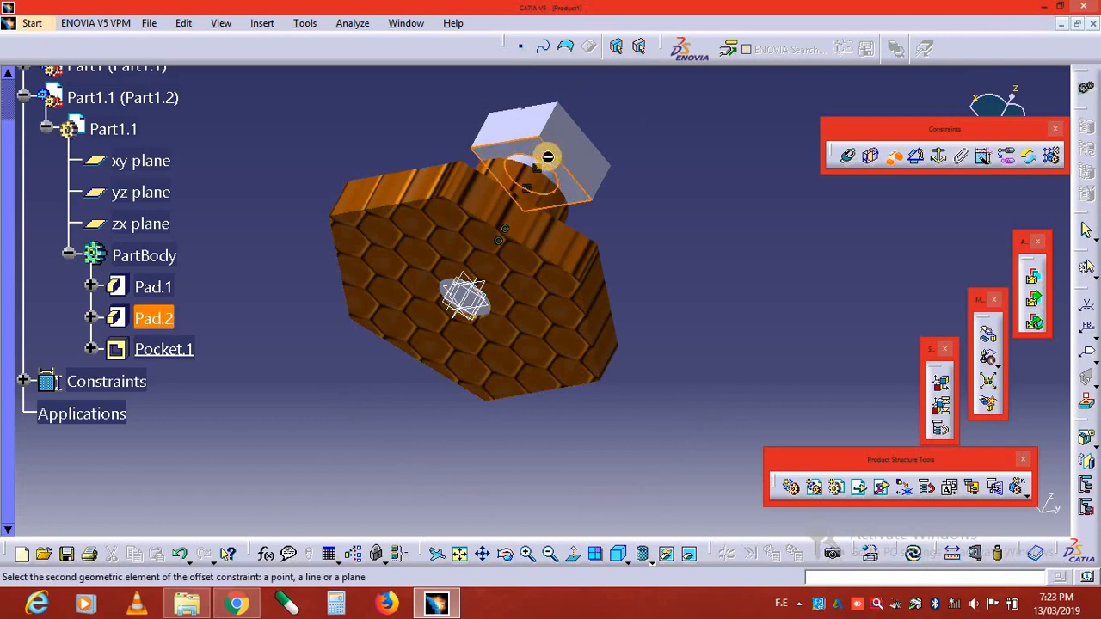
{"action": "middle_click_drag", "start_coordinate": [541, 215], "coordinate": [490, 339]}
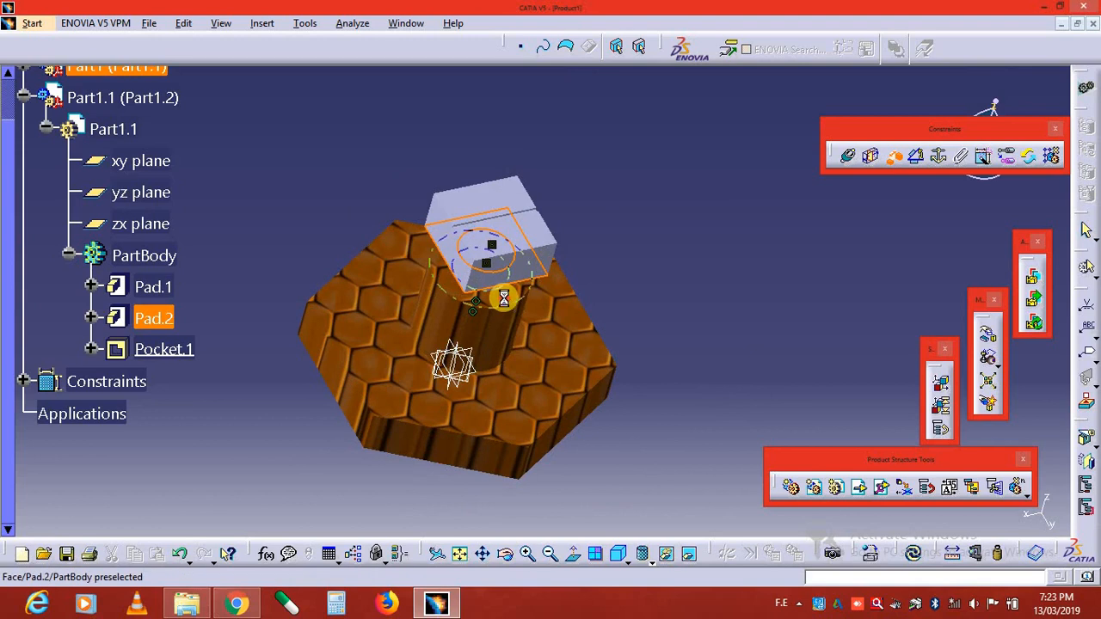
{"action": "left_click", "coordinate": [509, 300]}
{"action": "left_click", "coordinate": [699, 337]}
{"action": "left_click", "coordinate": [978, 510]}
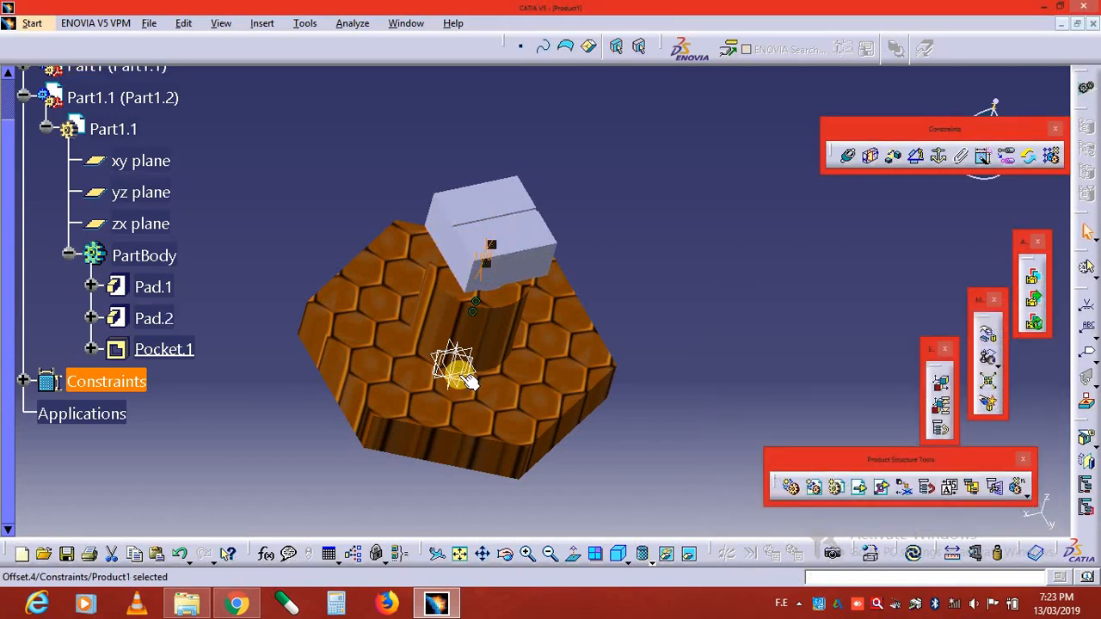
{"action": "left_click", "coordinate": [913, 553]}
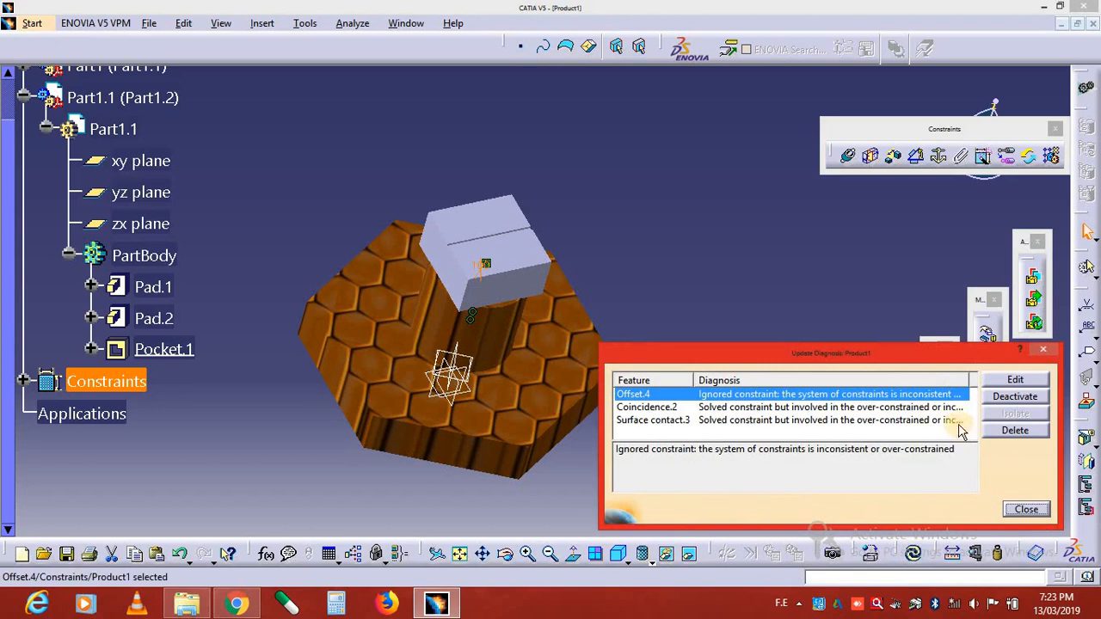
{"action": "left_click", "coordinate": [1012, 433]}
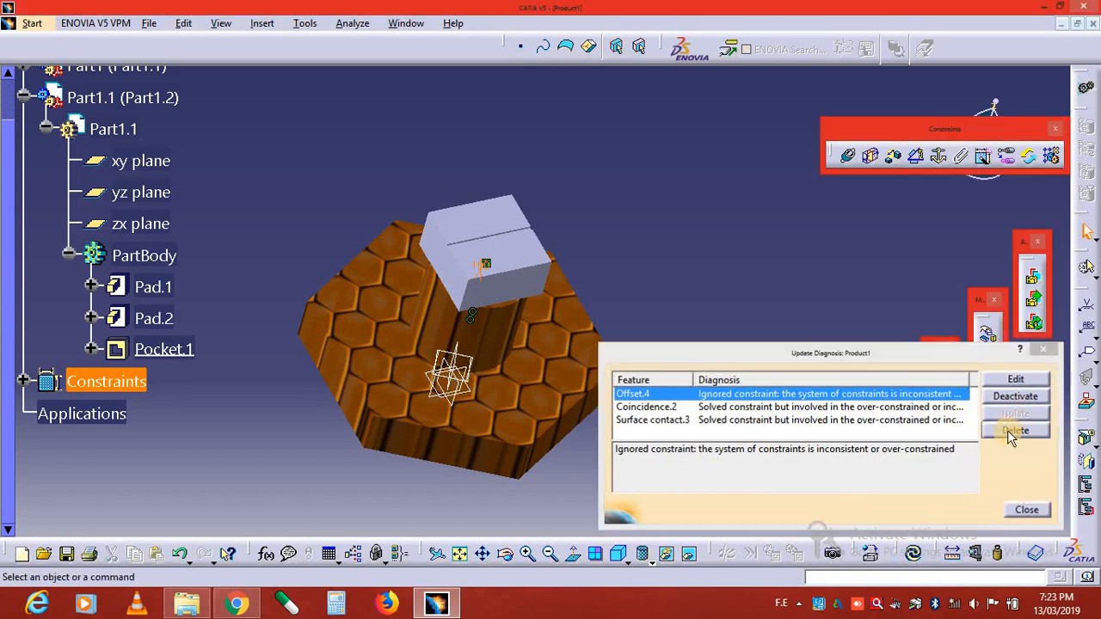
Expand the Constraints branch of the specification tree and delete the surface contact between the two parts.
{"action": "middle_click_drag", "start_coordinate": [531, 360], "coordinate": [499, 227]}
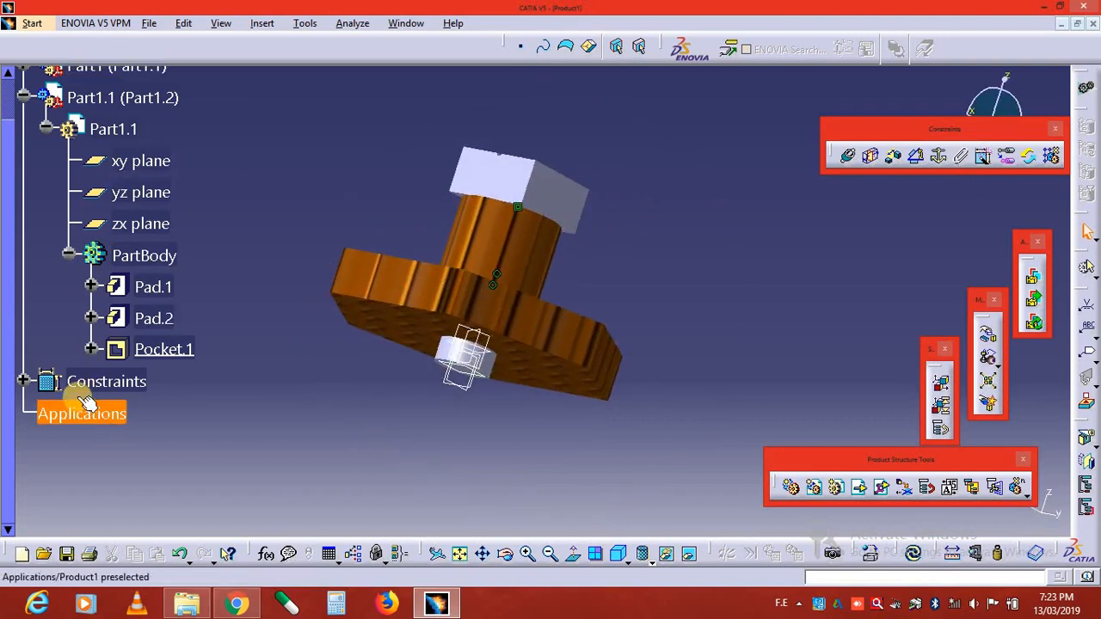
{"action": "left_click", "coordinate": [28, 385]}
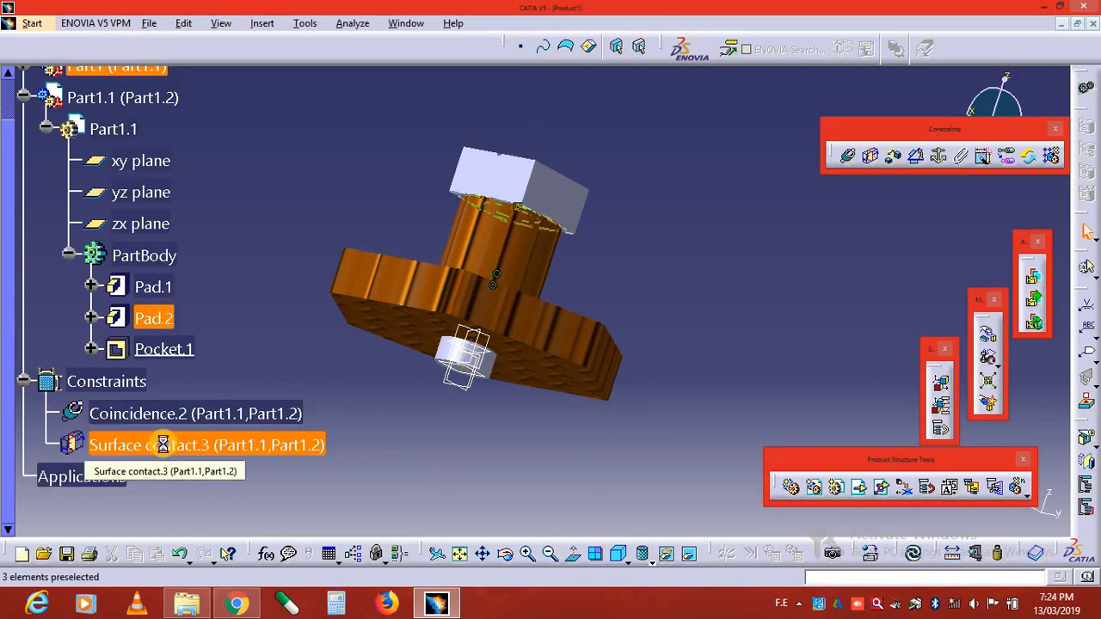
{"action": "right_click", "coordinate": [163, 445]}
{"action": "left_click", "coordinate": [220, 384]}
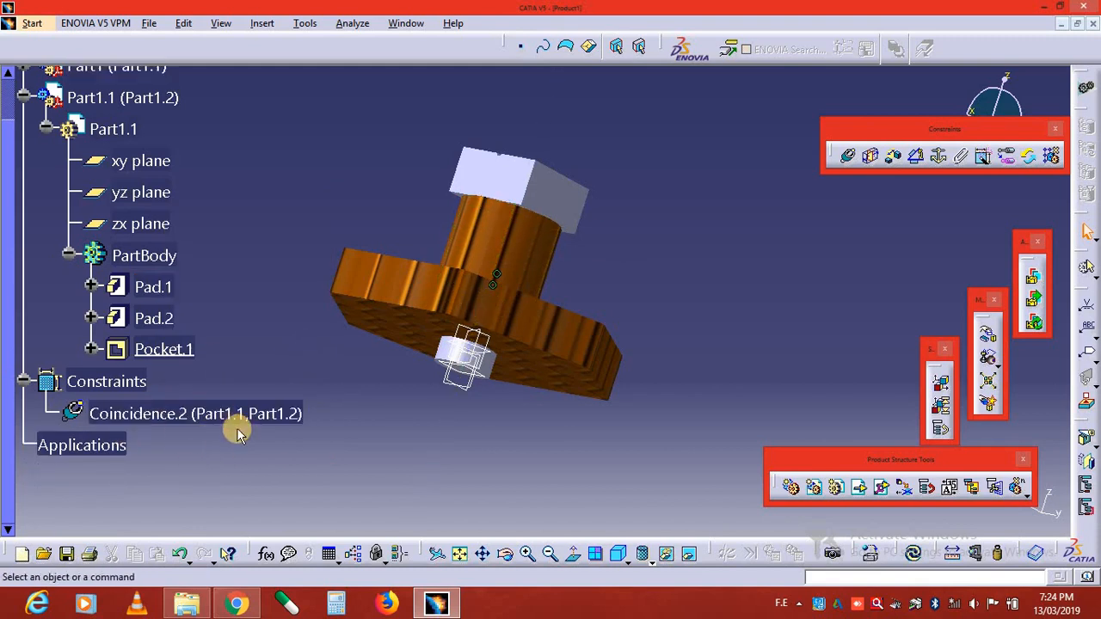
Place the compass on the square head's upper face and pull the square-headed part up out of the hexagonal part's tube.
{"action": "left_click", "coordinate": [543, 200]}
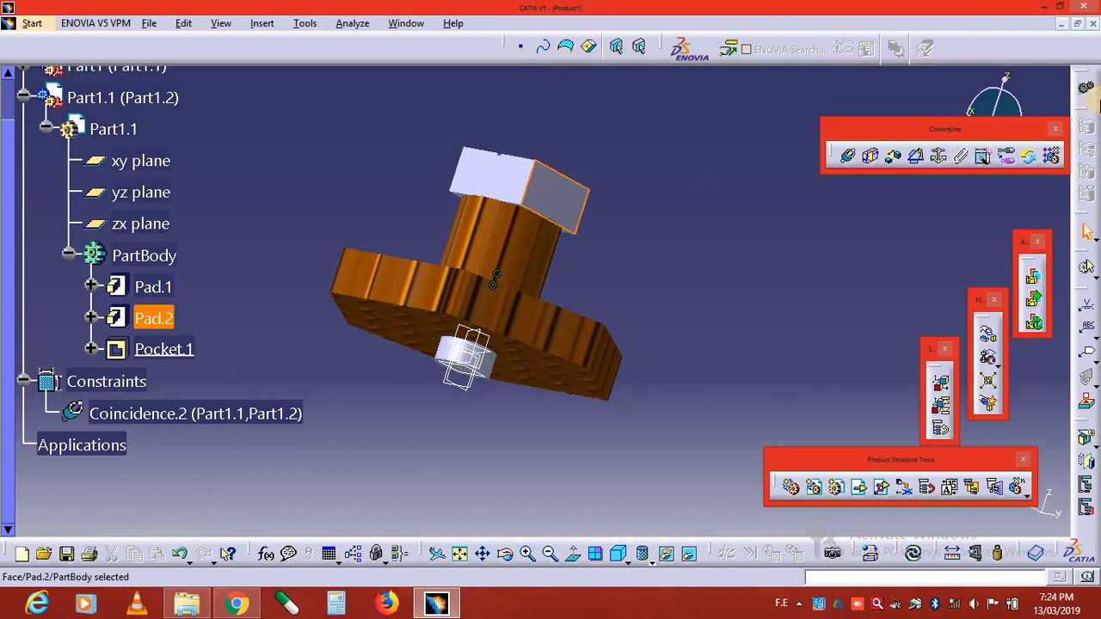
{"action": "left_click_drag", "start_coordinate": [936, 129], "coordinate": [981, 234]}
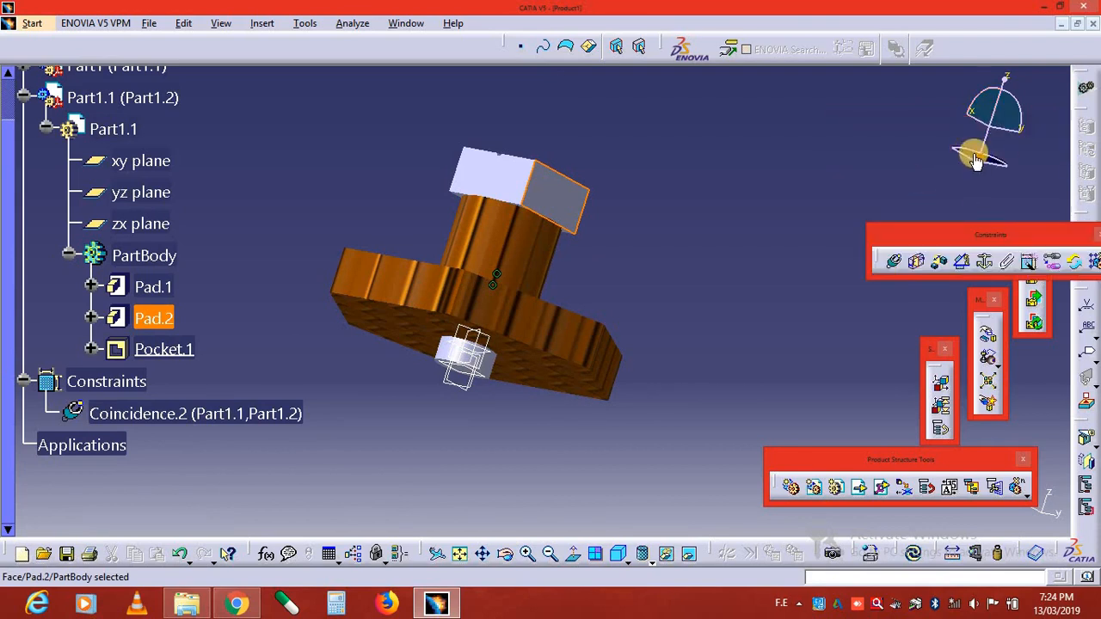
{"action": "left_click_drag", "start_coordinate": [979, 160], "coordinate": [937, 160]}
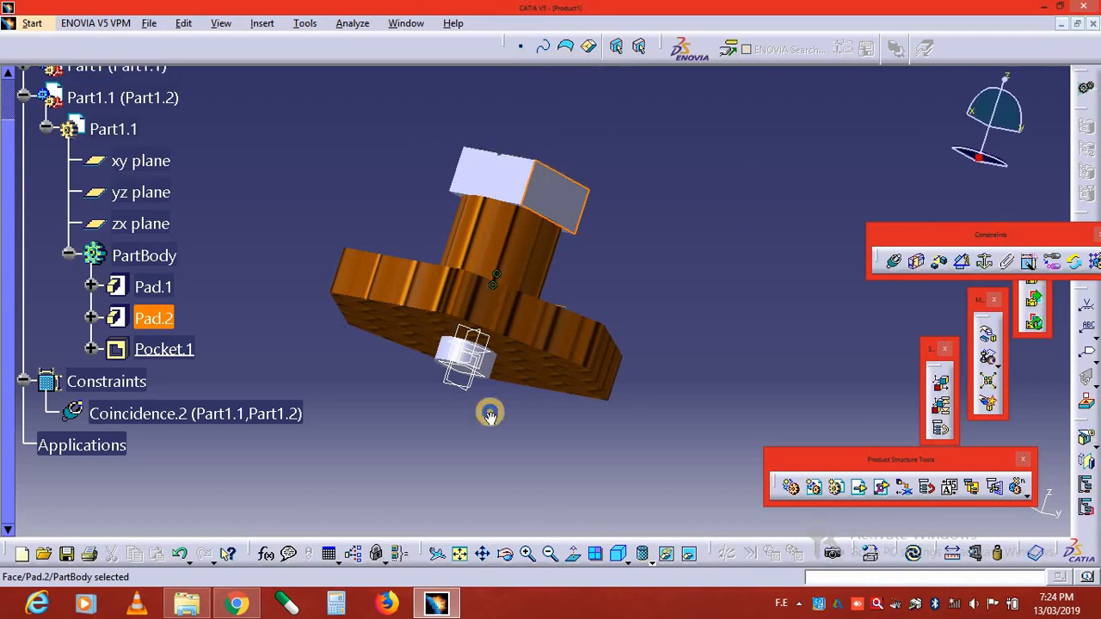
{"action": "middle_click_drag", "start_coordinate": [491, 356], "coordinate": [493, 473]}
{"action": "scroll", "coordinate": [493, 473], "scroll_direction": "down", "scroll_amount": 1}
{"action": "left_click_drag", "start_coordinate": [979, 159], "coordinate": [950, 163]}
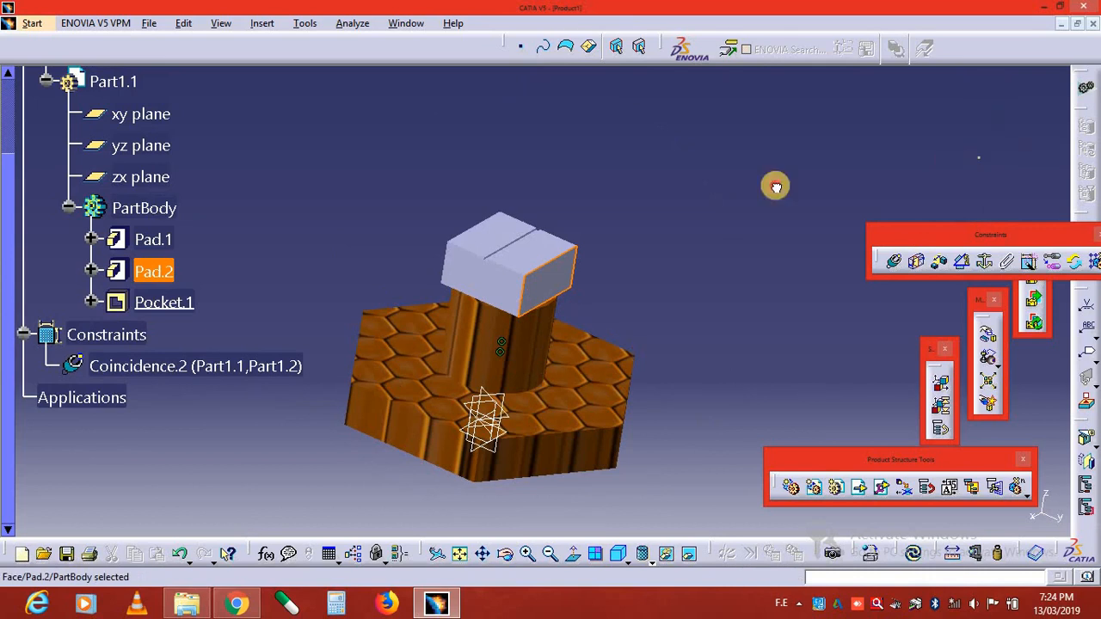
{"action": "left_click", "coordinate": [512, 230]}
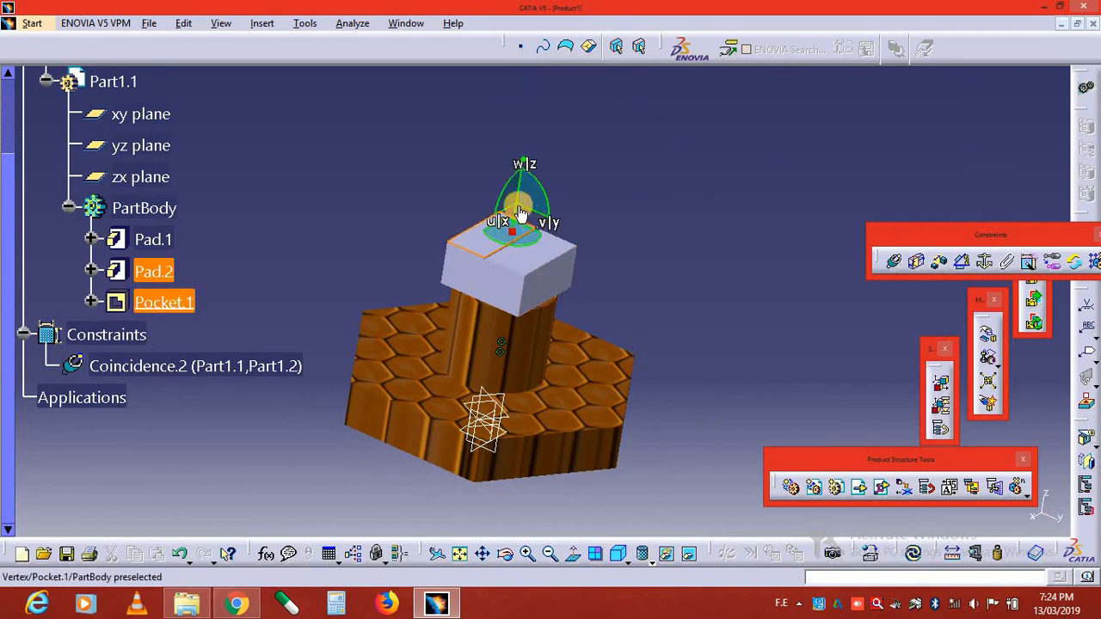
{"action": "left_click_drag", "start_coordinate": [522, 181], "coordinate": [568, 12]}
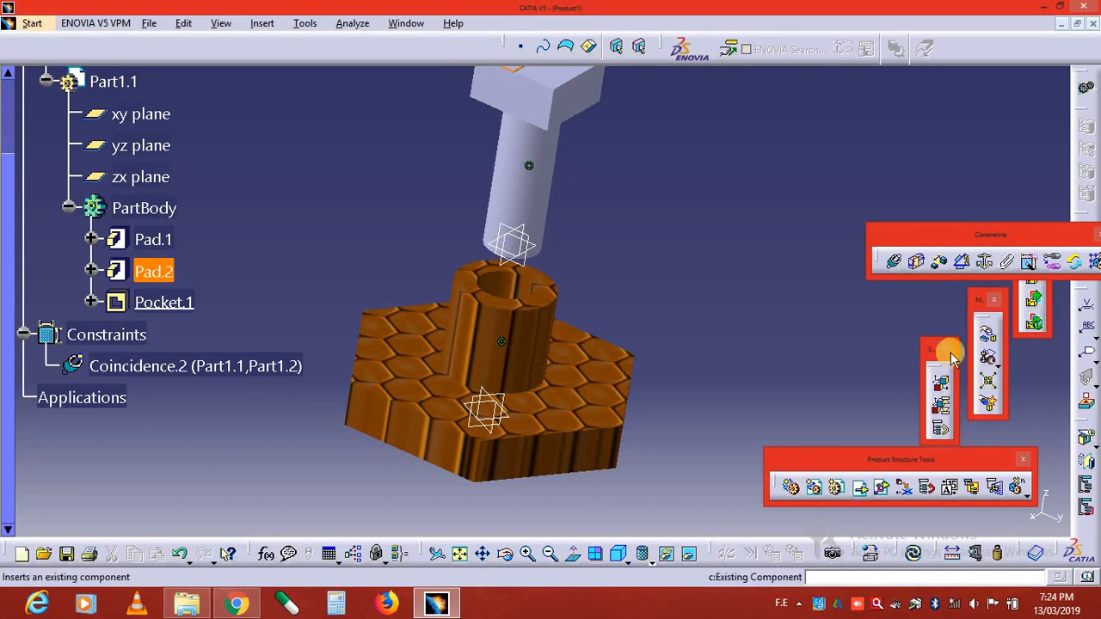
{"action": "left_click", "coordinate": [940, 263]}
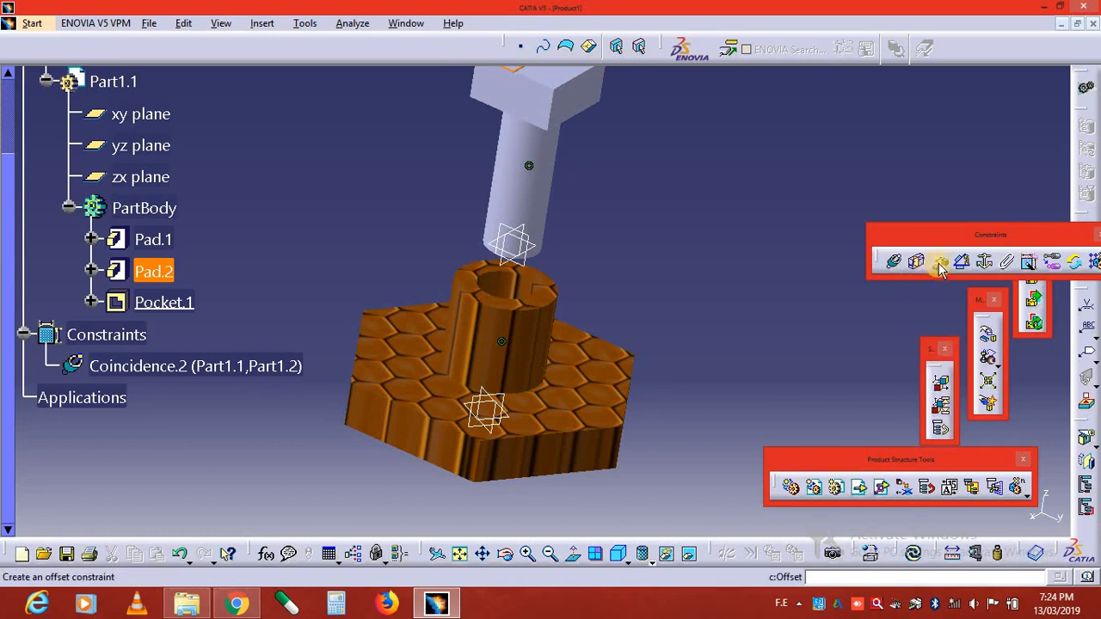
{"action": "left_click", "coordinate": [941, 266]}
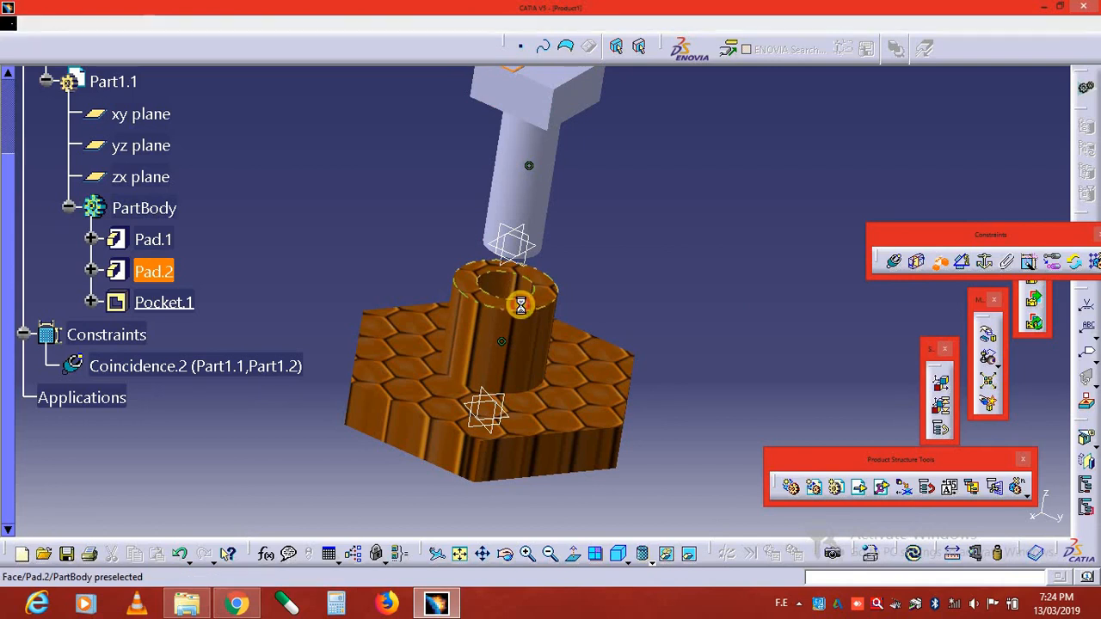
{"action": "left_click", "coordinate": [521, 305]}
{"action": "middle_click_drag", "start_coordinate": [522, 297], "coordinate": [637, 256]}
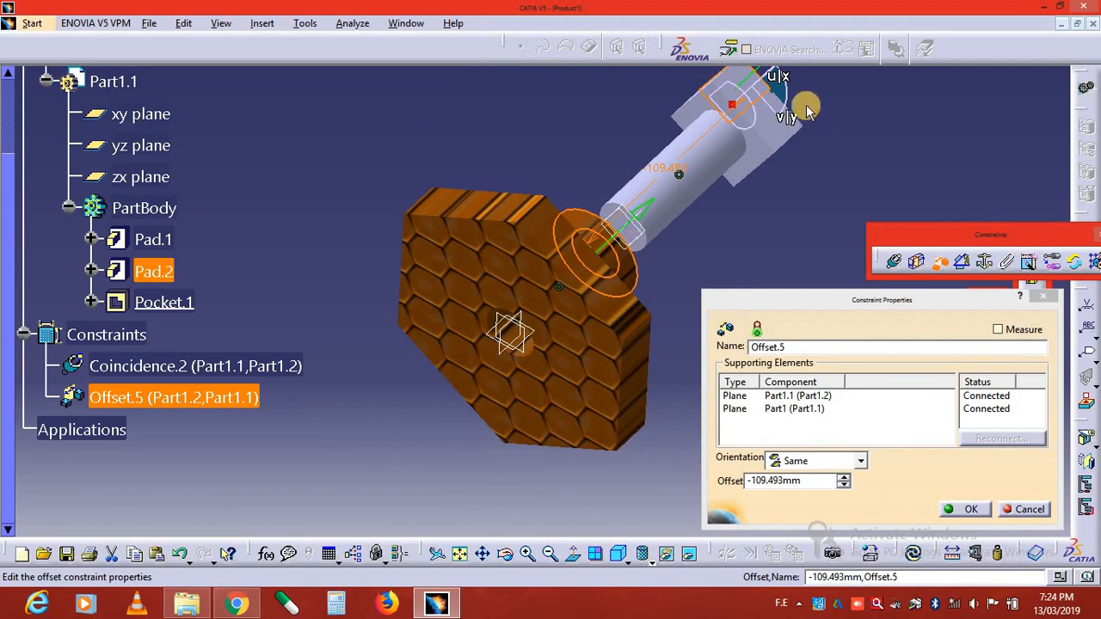
{"action": "middle_click_drag", "start_coordinate": [714, 156], "coordinate": [509, 306]}
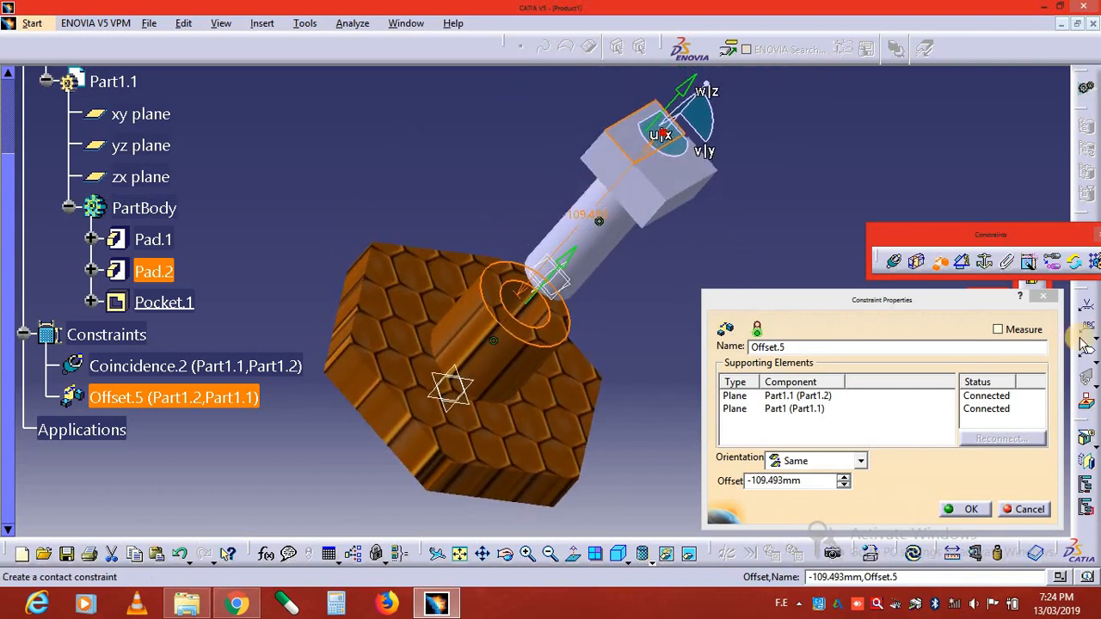
{"action": "left_click", "coordinate": [1044, 297]}
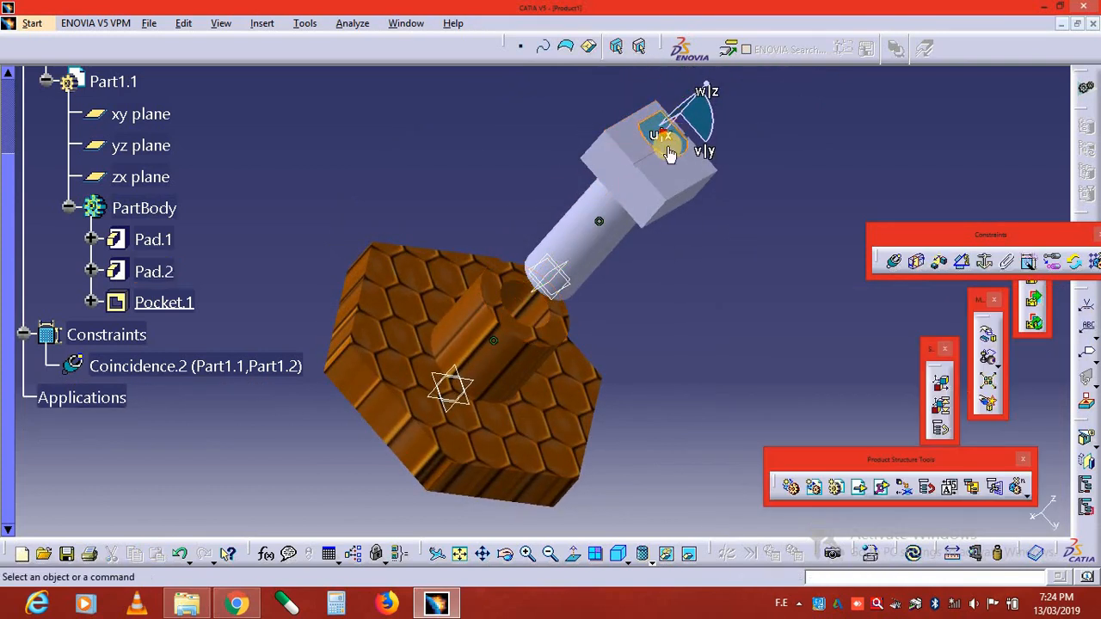
Detach the compass from the square head and add a 50 mm Offset constraint between the cylinder's lower end face and the tube's upper end face.
{"action": "left_click_drag", "start_coordinate": [663, 135], "coordinate": [1038, 152]}
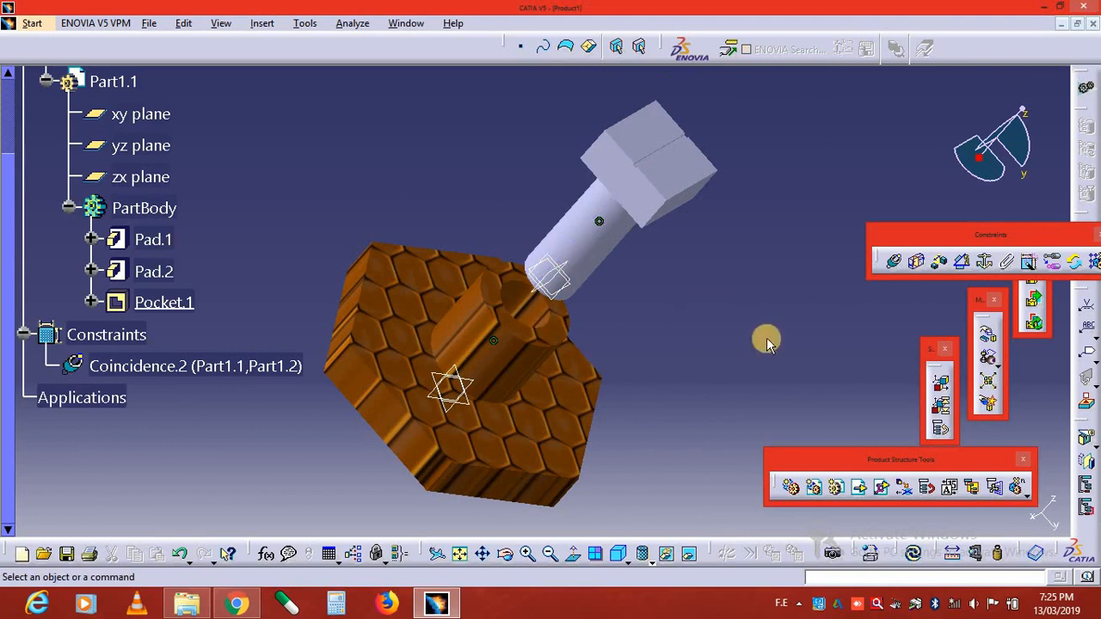
{"action": "left_click", "coordinate": [935, 264]}
{"action": "middle_click_drag", "start_coordinate": [610, 285], "coordinate": [627, 180]}
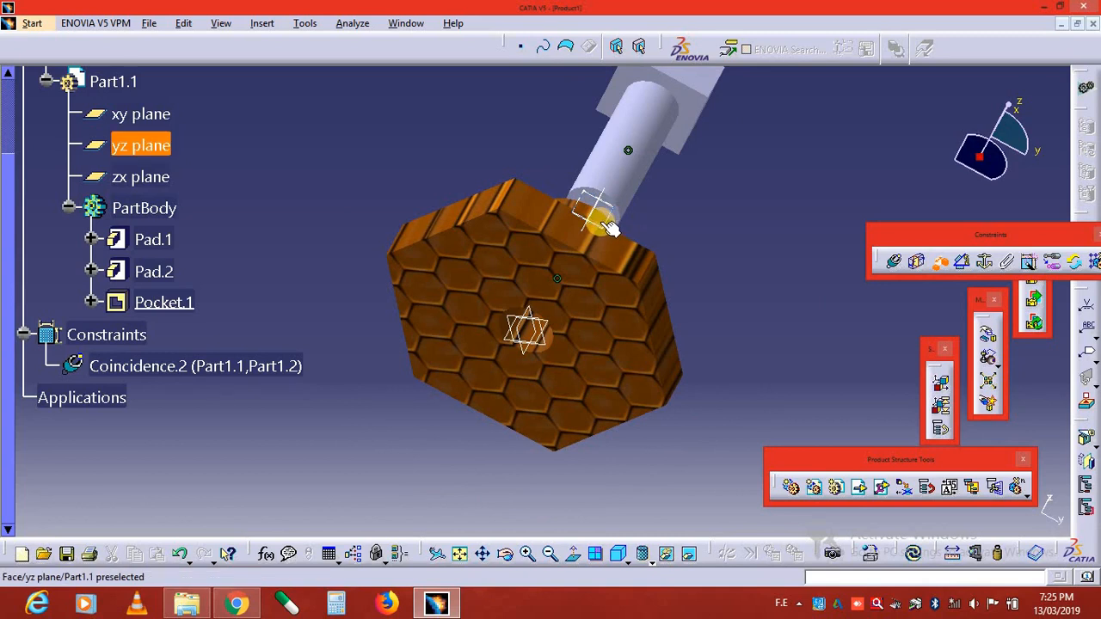
{"action": "scroll", "coordinate": [610, 228], "scroll_direction": "up", "scroll_amount": 1}
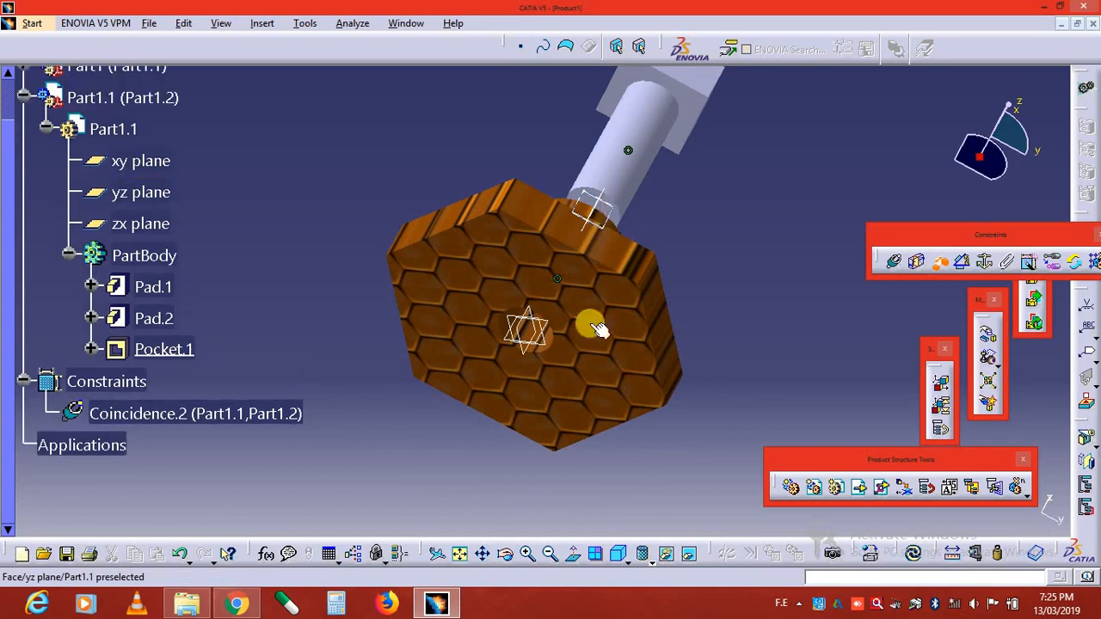
{"action": "left_click", "coordinate": [529, 558]}
{"action": "left_click", "coordinate": [654, 184]}
{"action": "middle_click_drag", "start_coordinate": [770, 153], "coordinate": [467, 290]}
{"action": "left_click", "coordinate": [484, 310]}
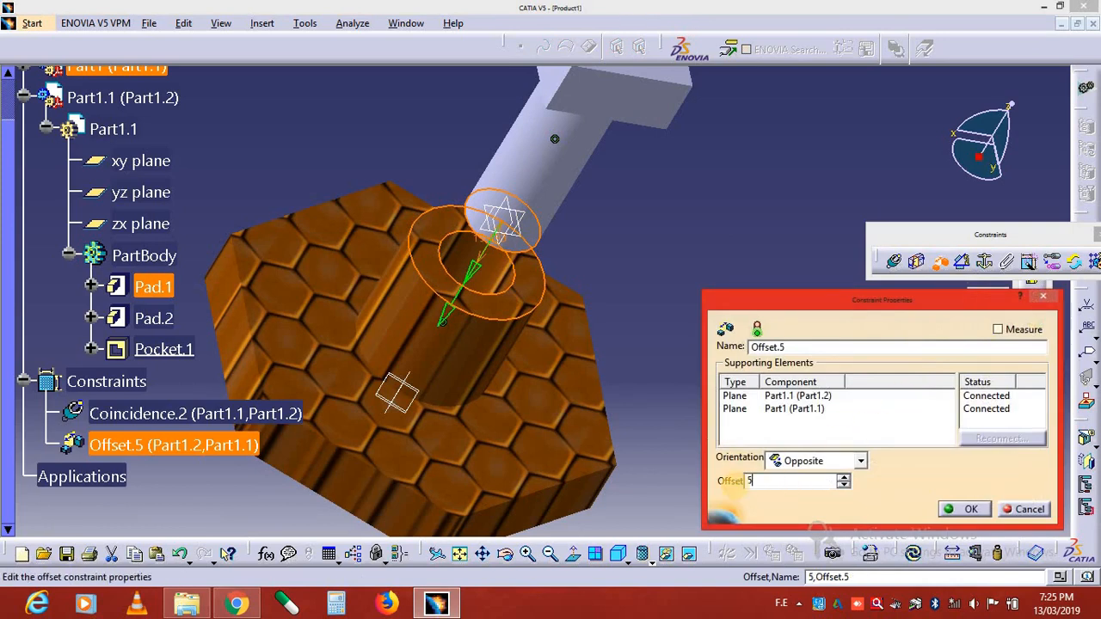
{"action": "type", "text": "50"}
{"action": "key", "text": "Return"}
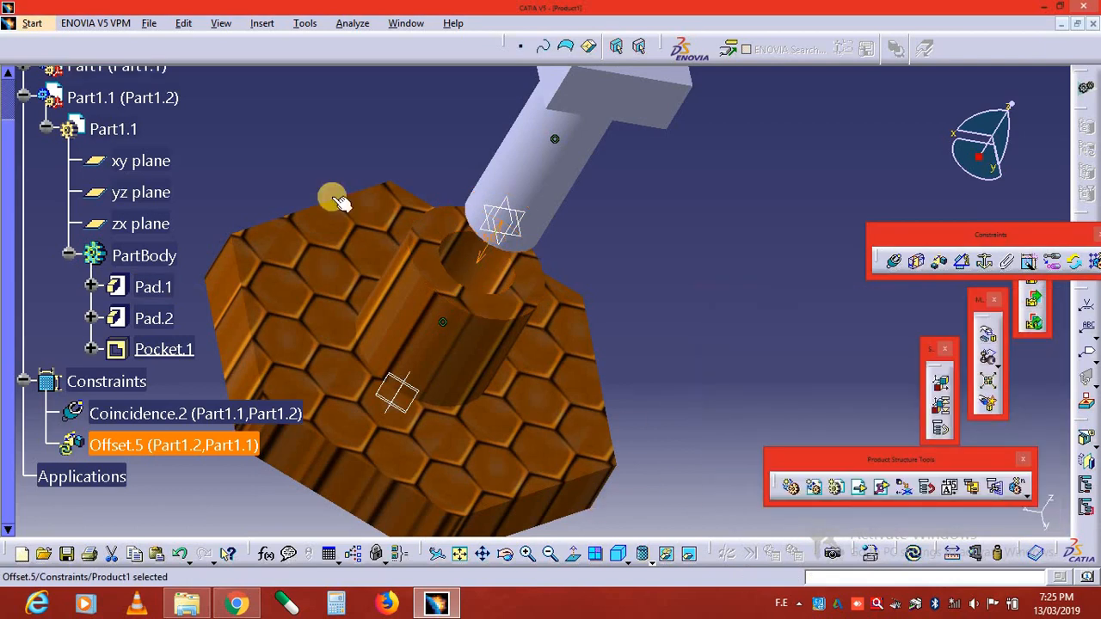
Update the assembly to apply the offset, and delete the coincidence constraint between the two parts.
{"action": "left_click", "coordinate": [460, 555]}
{"action": "middle_click_drag", "start_coordinate": [569, 363], "coordinate": [462, 167]}
{"action": "left_click", "coordinate": [912, 554]}
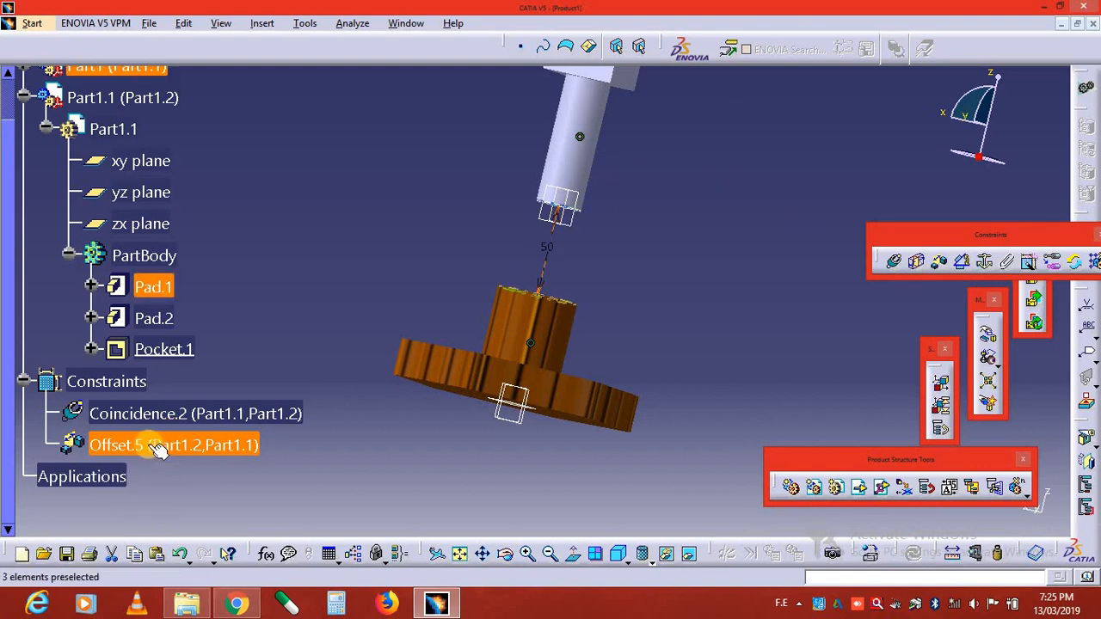
{"action": "left_click", "coordinate": [549, 252]}
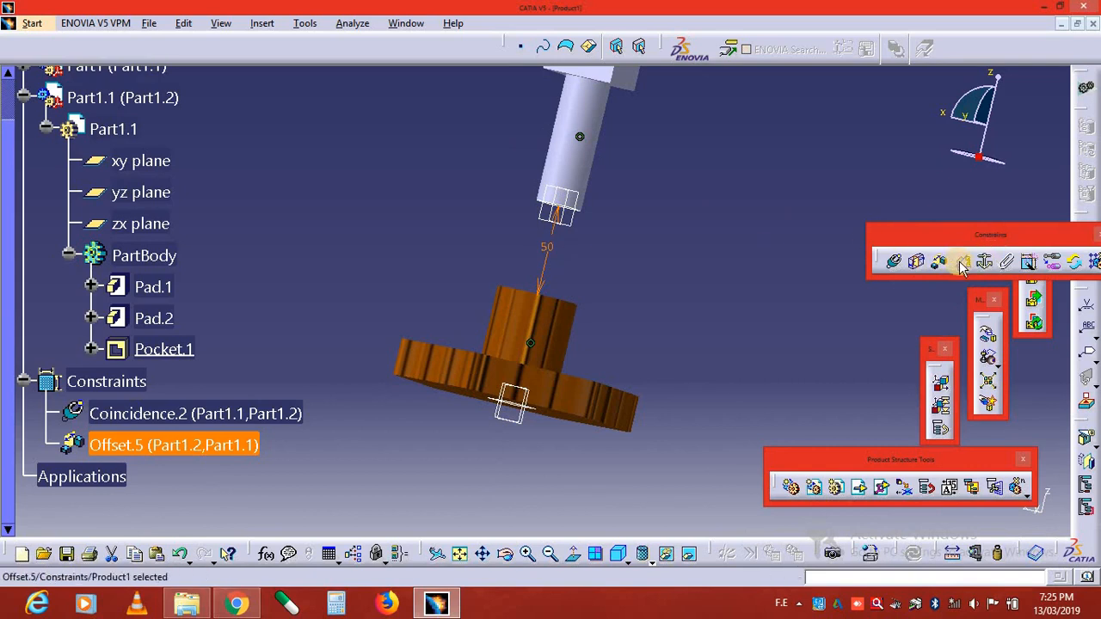
{"action": "right_click", "coordinate": [143, 413]}
{"action": "left_click", "coordinate": [207, 347]}
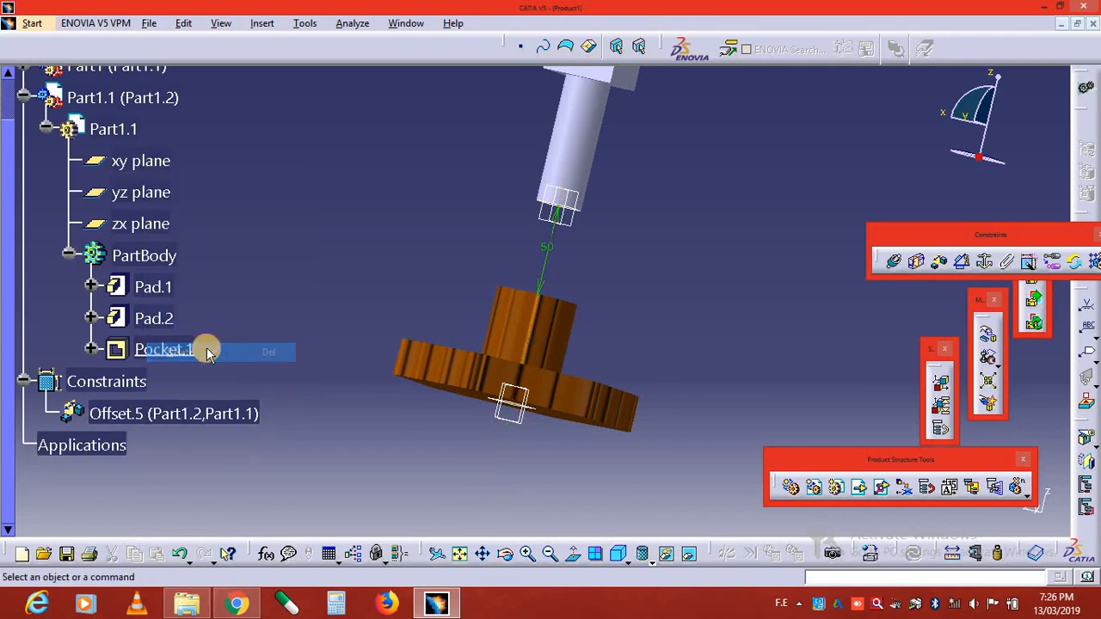
Try a 45-degree Angle constraint between the cylinder's axis and the tube's axis, update the assembly, and delete the angle constraint.
{"action": "left_click", "coordinate": [965, 263]}
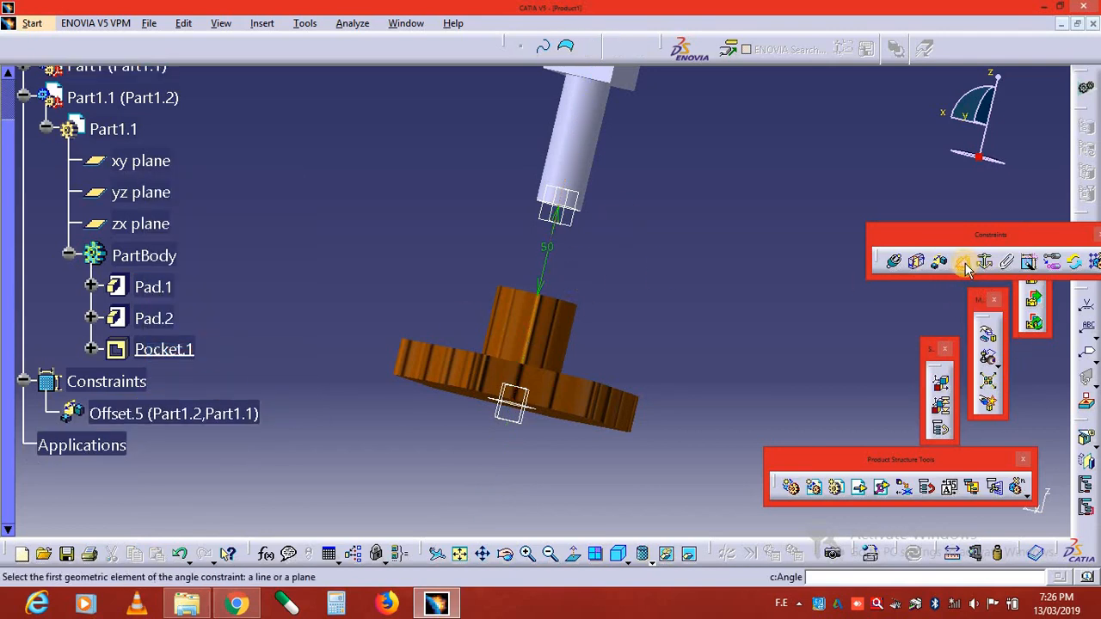
{"action": "left_click", "coordinate": [578, 171]}
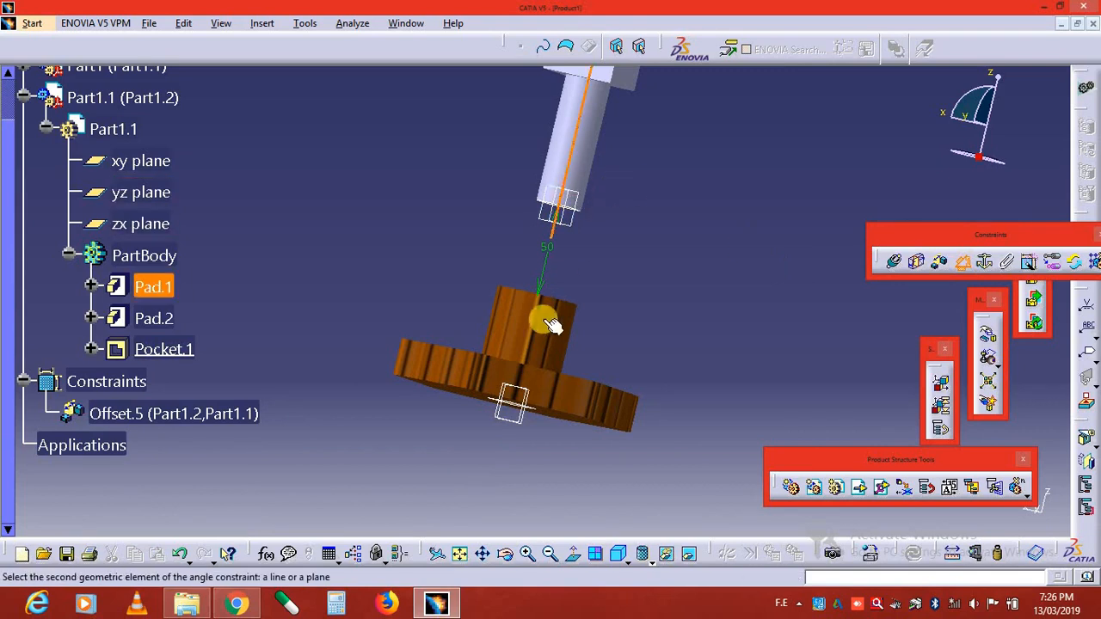
{"action": "left_click", "coordinate": [525, 336]}
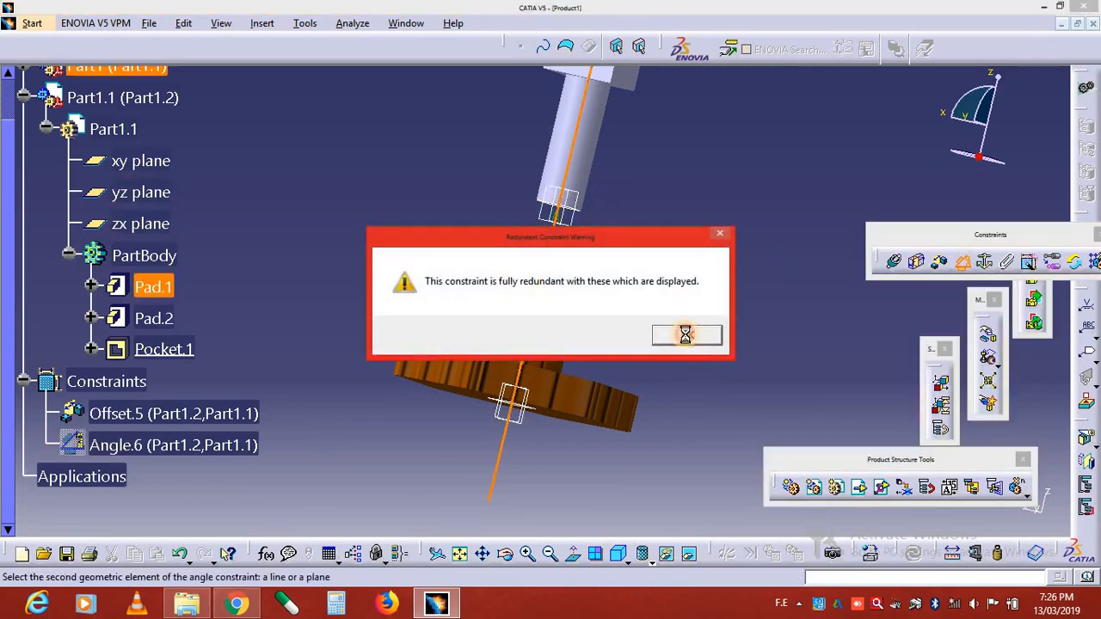
{"action": "left_click", "coordinate": [687, 337]}
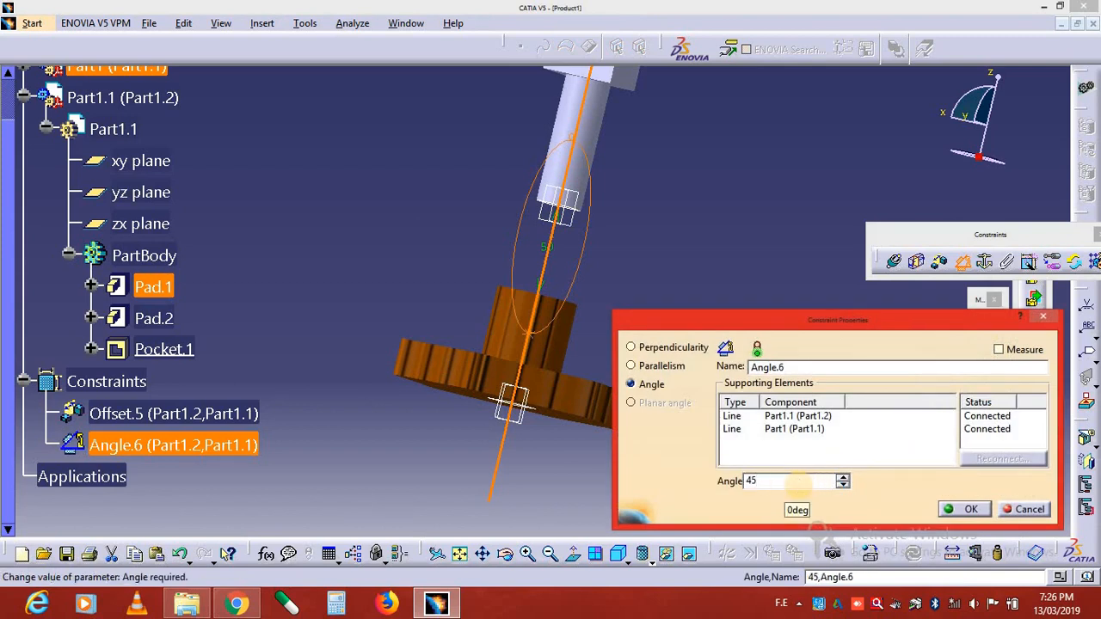
{"action": "key", "text": "Return"}
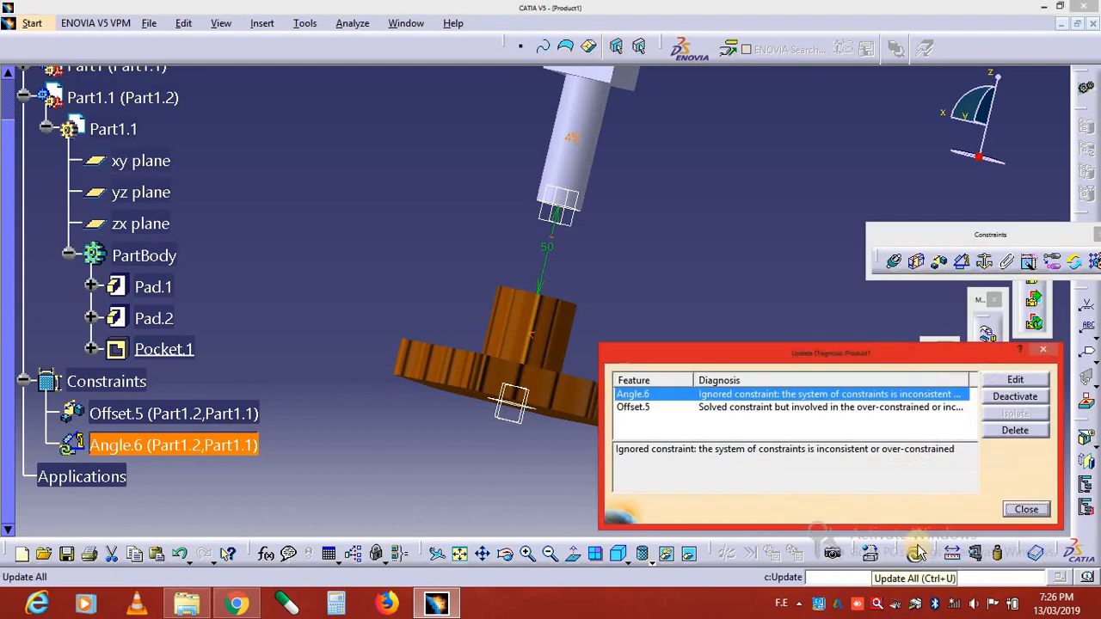
{"action": "left_click", "coordinate": [1013, 433]}
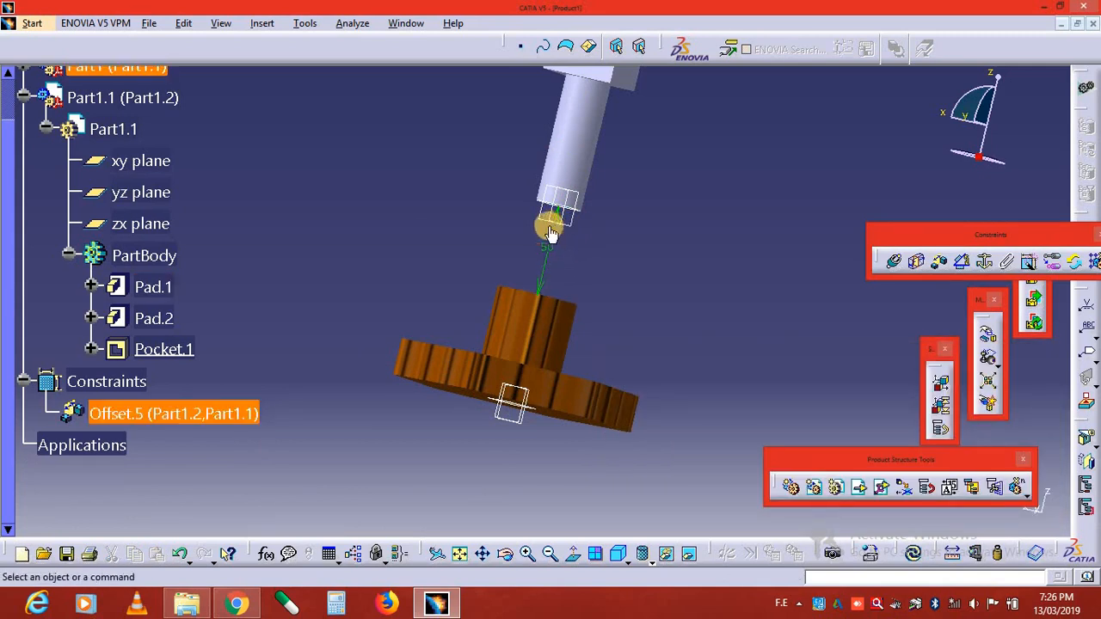
Delete the 50 mm offset constraint between the two parts.
{"action": "left_click", "coordinate": [197, 422]}
{"action": "right_click", "coordinate": [178, 401]}
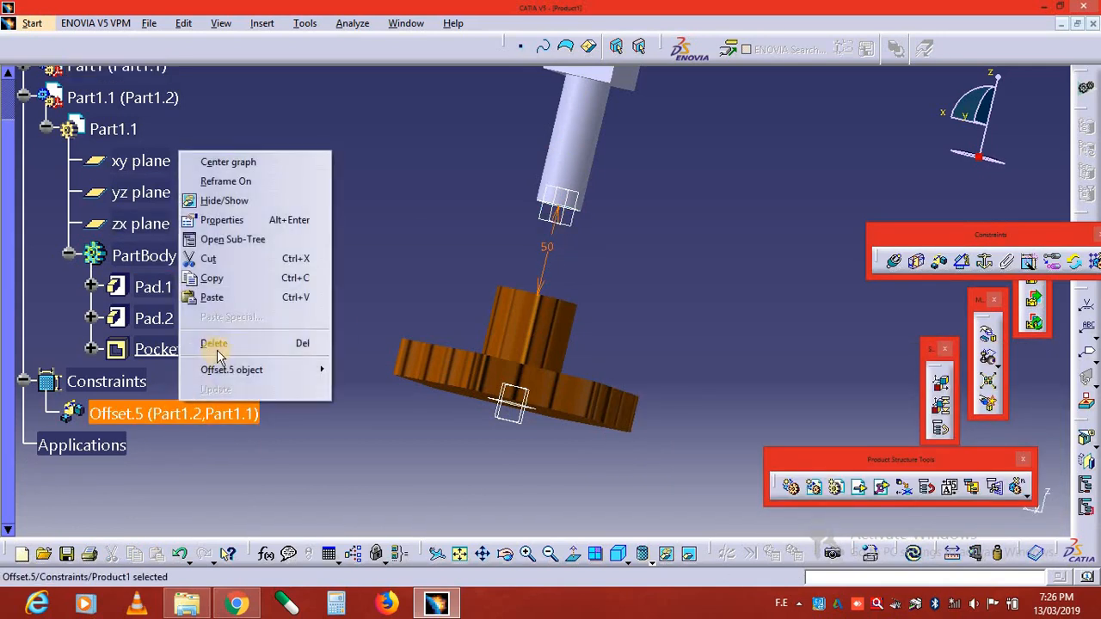
{"action": "left_click", "coordinate": [215, 346]}
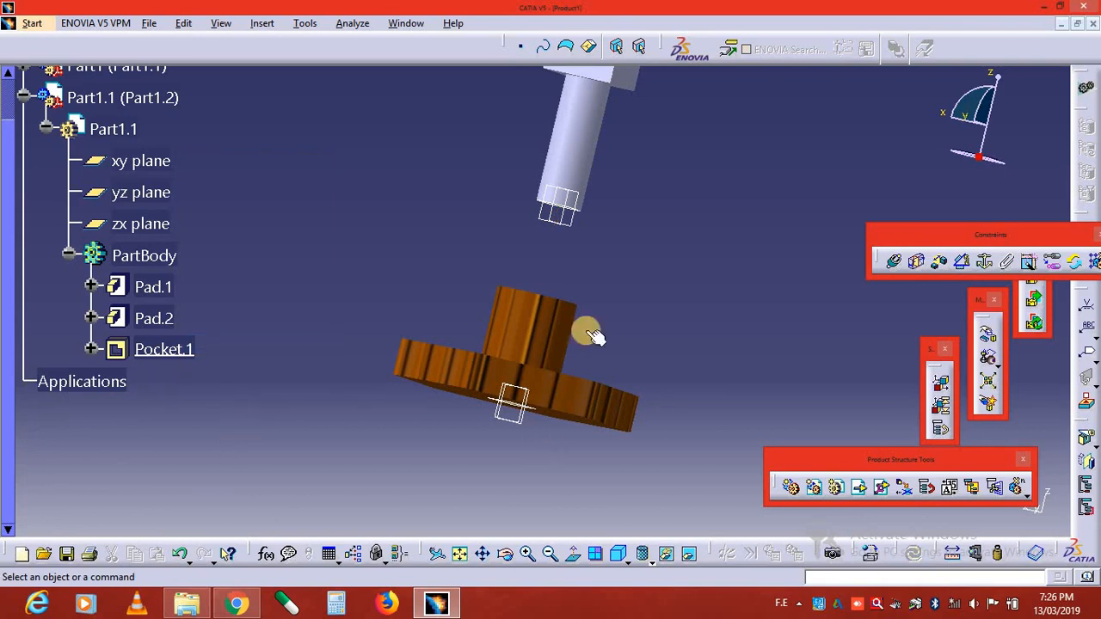
Create an Angle constraint between the cylinder's axis and the tube's axis.
{"action": "left_click", "coordinate": [964, 261]}
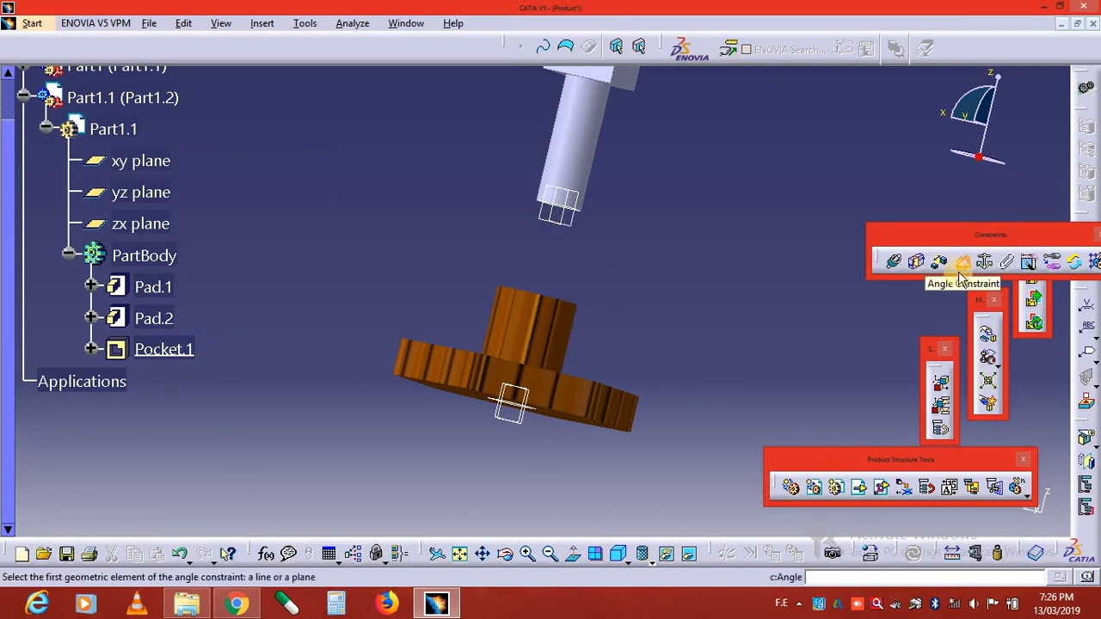
{"action": "left_click", "coordinate": [574, 168]}
{"action": "left_click", "coordinate": [527, 318]}
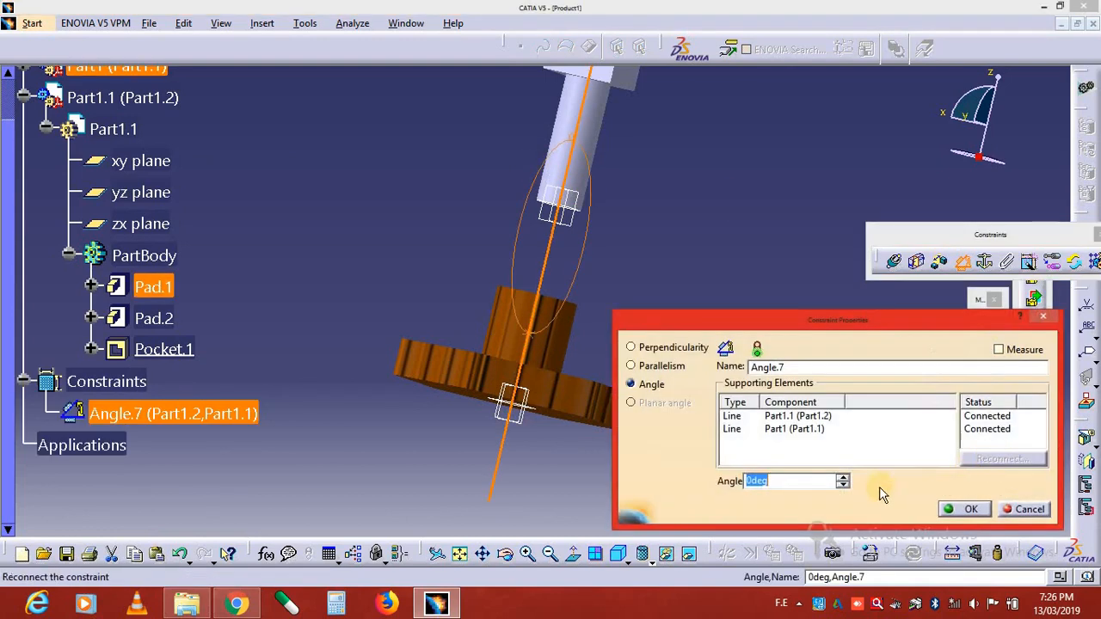